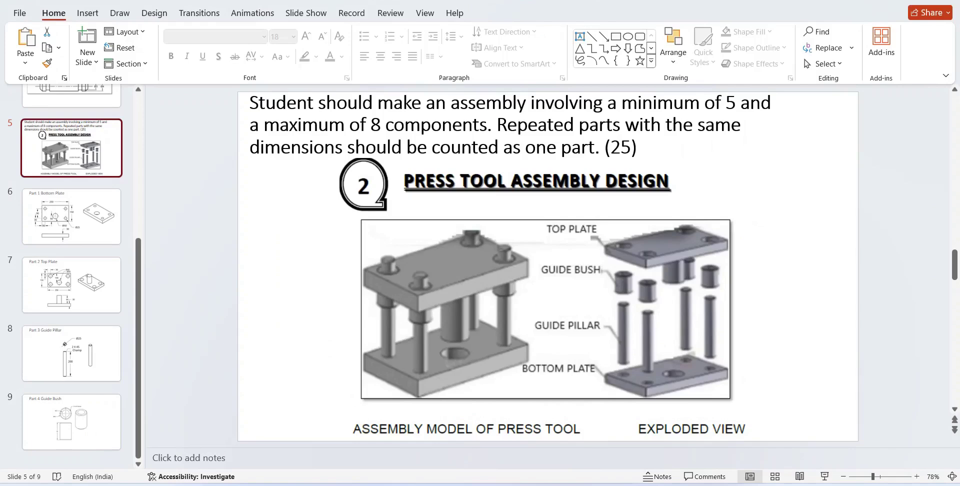
- Review the Part 1 Bottom Plate drawing slide and switch to Onshape in the browser
{"action": "left_click", "coordinate": [71, 216]}
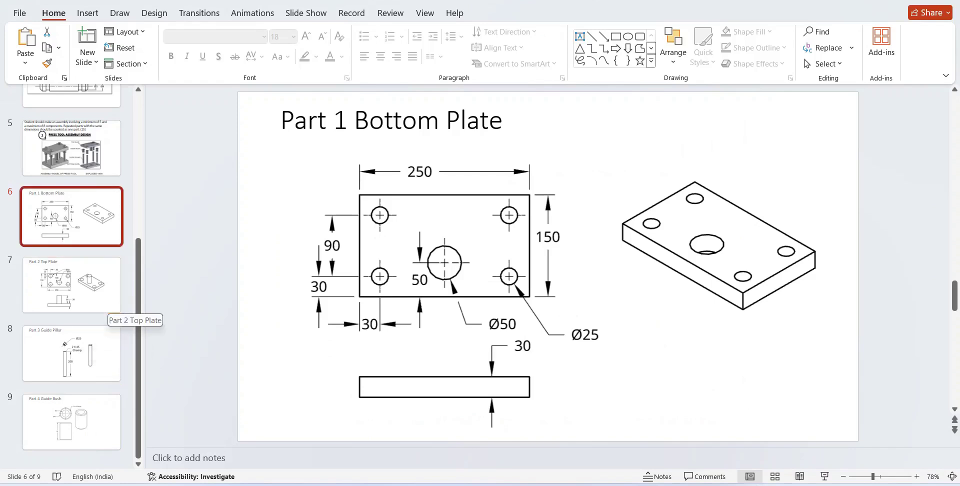
{"action": "mouse_move", "coordinate": [590, 485]}
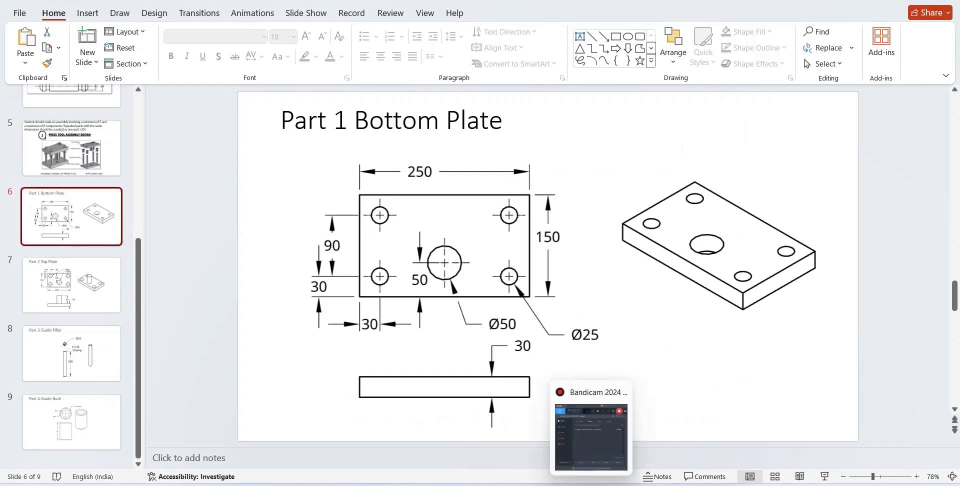
{"action": "left_click", "coordinate": [623, 485]}
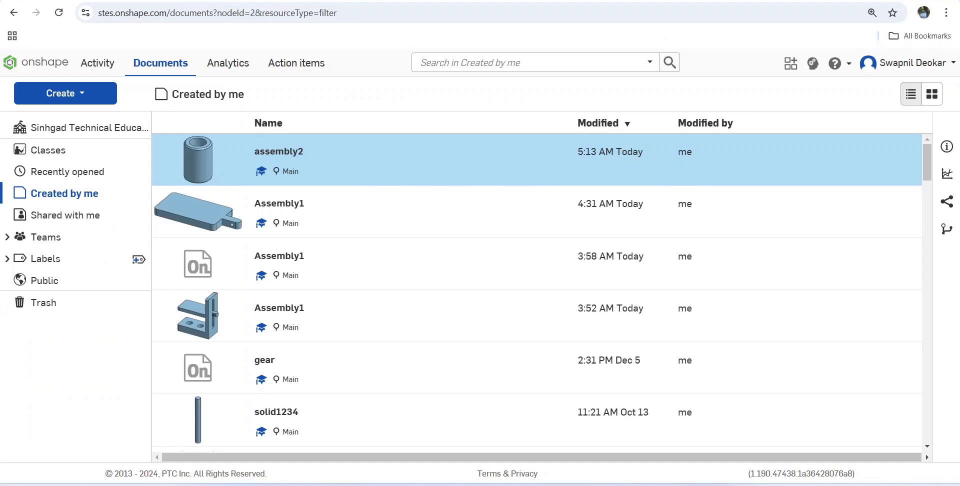
- Create a new Onshape document named "Assembly 2"
{"action": "left_click", "coordinate": [63, 93]}
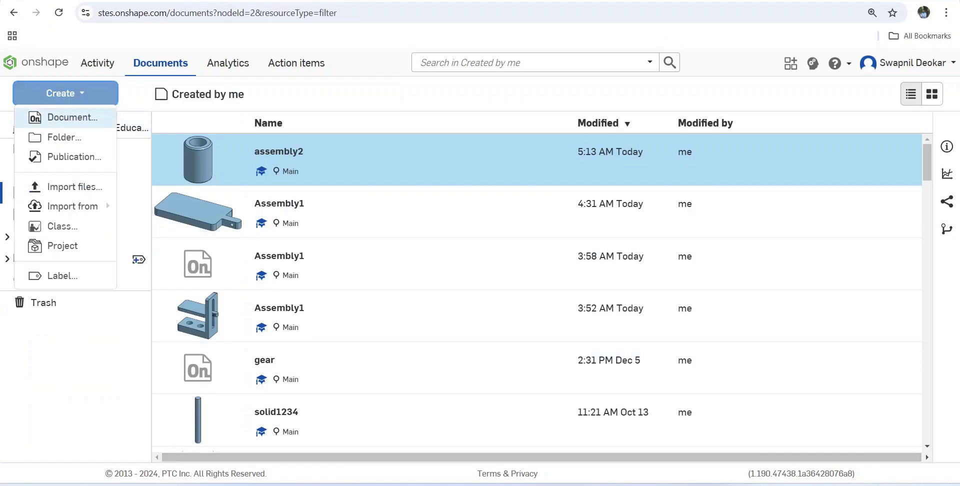
{"action": "left_click", "coordinate": [70, 117]}
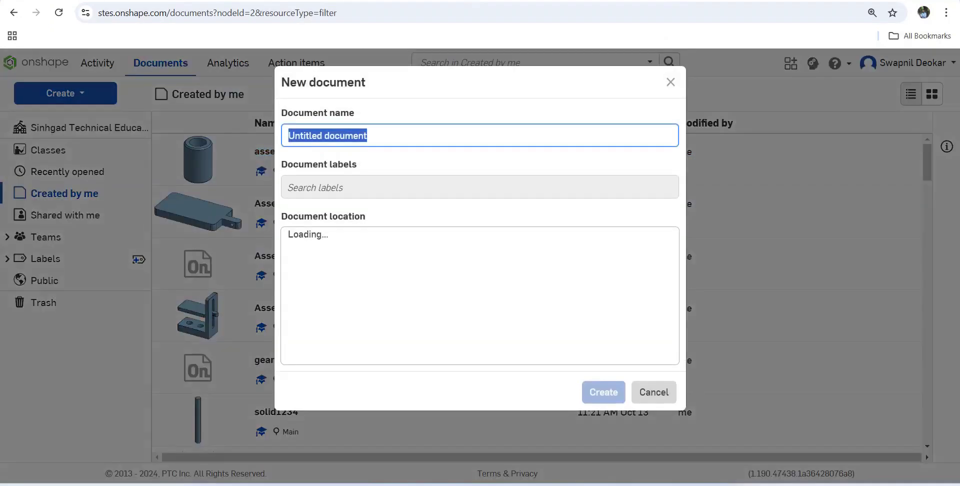
{"action": "type", "text": "Asse"}
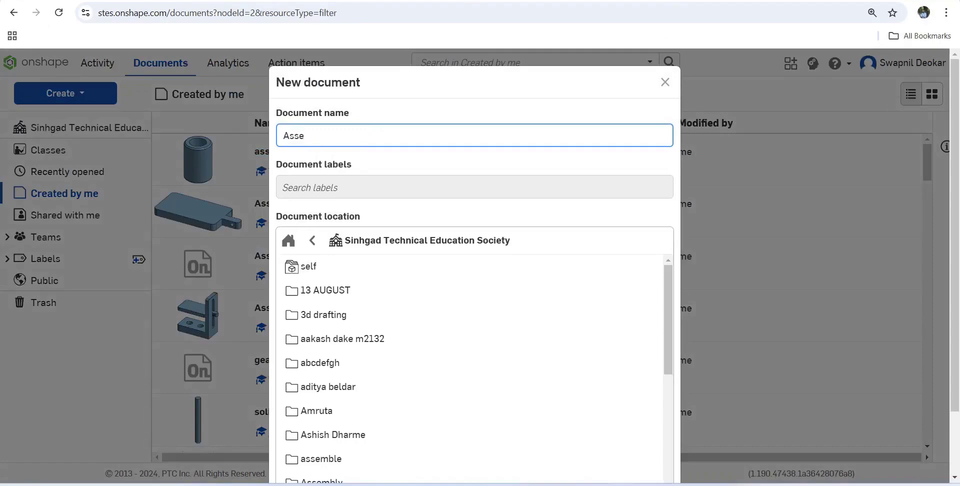
{"action": "type", "text": "mbly 2"}
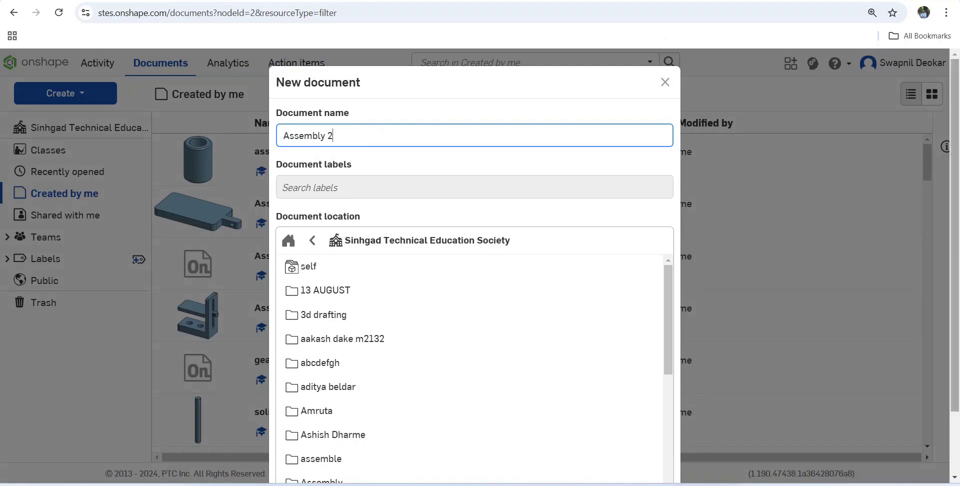
{"action": "left_click_drag", "start_coordinate": [954, 235], "coordinate": [954, 296]}
{"action": "left_click", "coordinate": [598, 446]}
{"action": "key", "text": "Escape"}
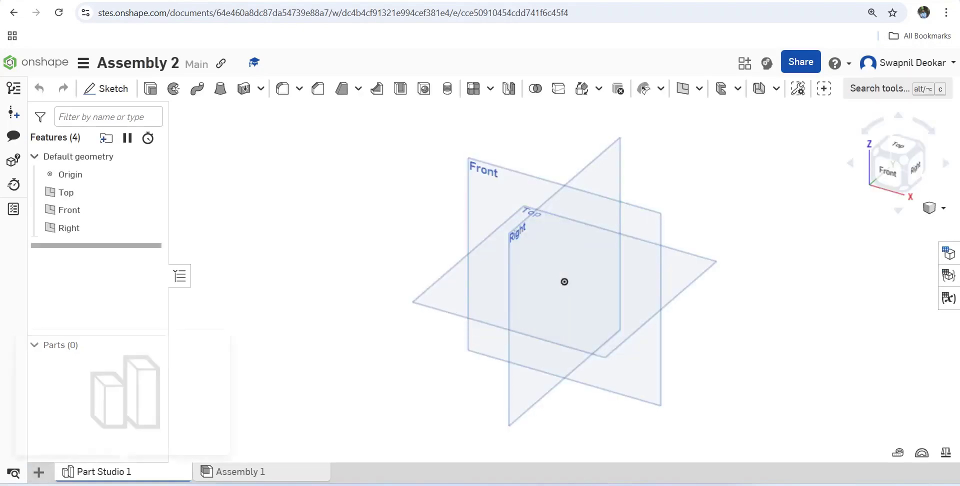
- Rename Part Studio 1 as "Bottom plate"
{"action": "right_click", "coordinate": [100, 471]}
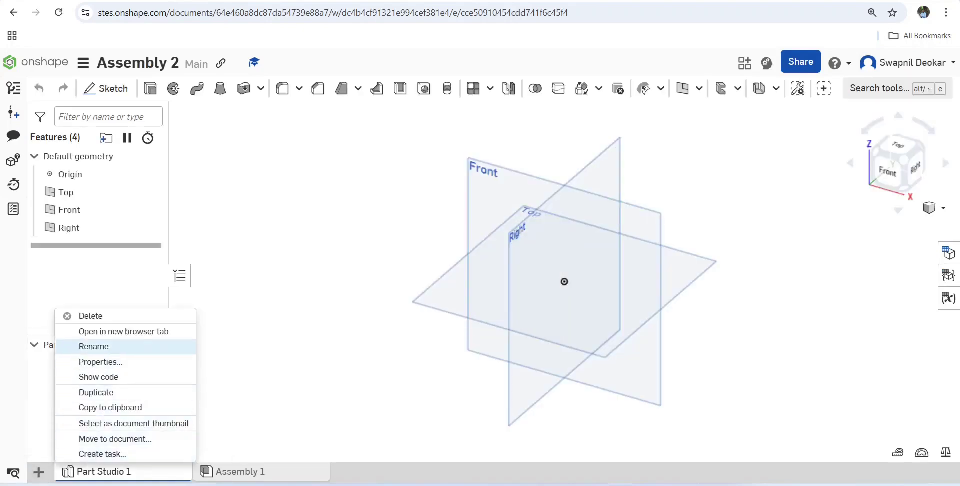
{"action": "left_click", "coordinate": [94, 346]}
{"action": "type", "text": "B"}
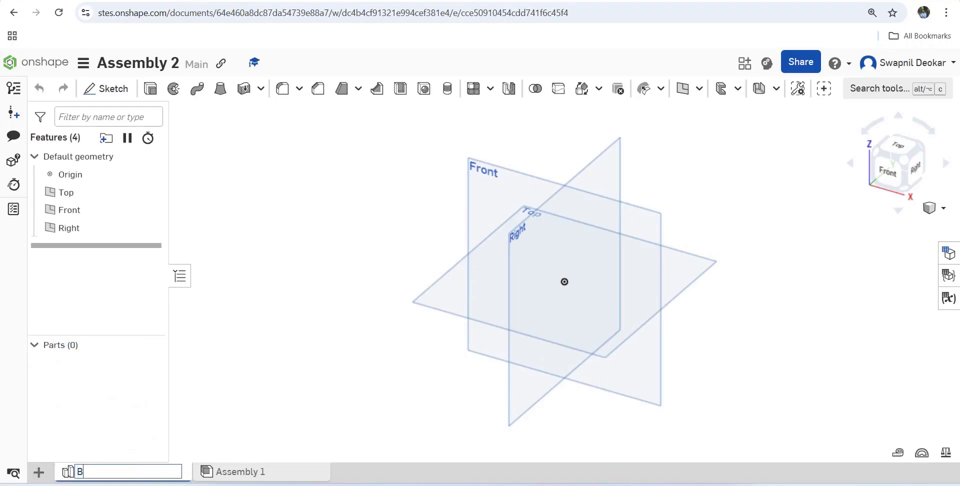
{"action": "type", "text": "ottom plate"}
- Add a second part studio to the document and name it "Top plate"
{"action": "left_click", "coordinate": [39, 472]}
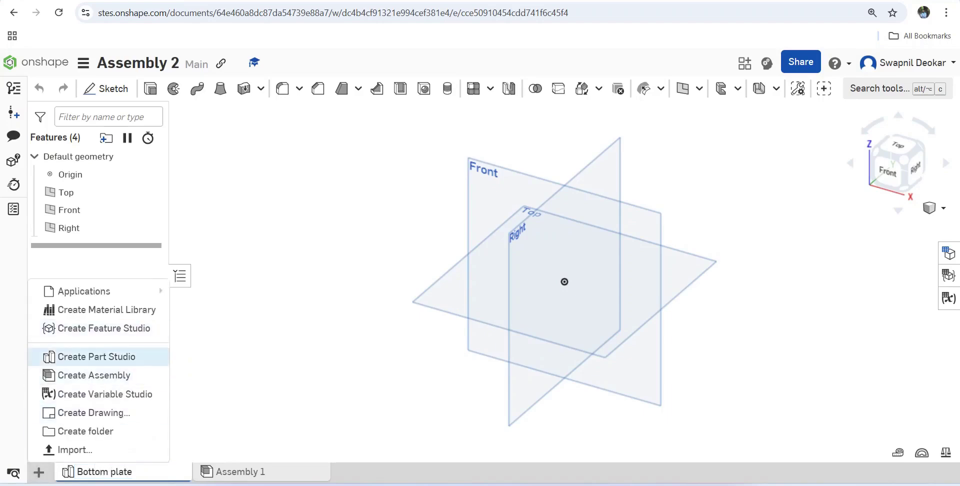
{"action": "left_click", "coordinate": [95, 357]}
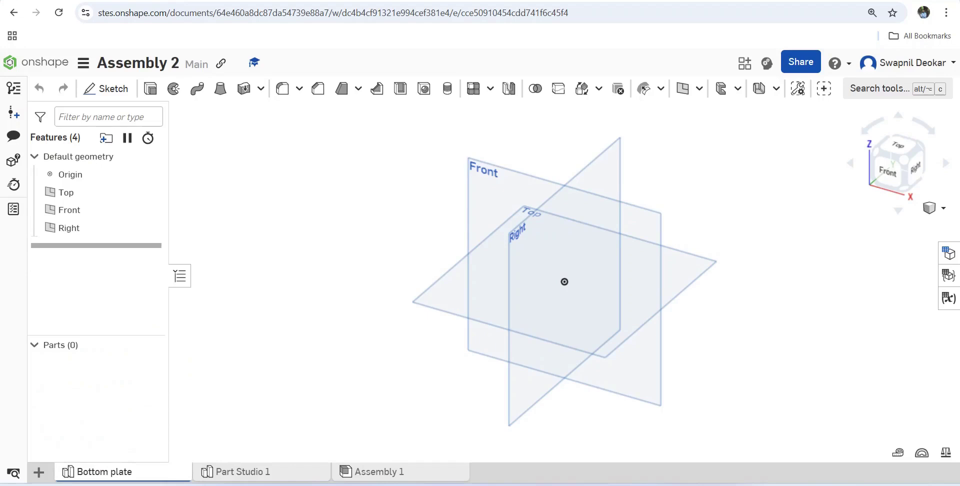
{"action": "right_click", "coordinate": [239, 471]}
{"action": "left_click", "coordinate": [240, 472]}
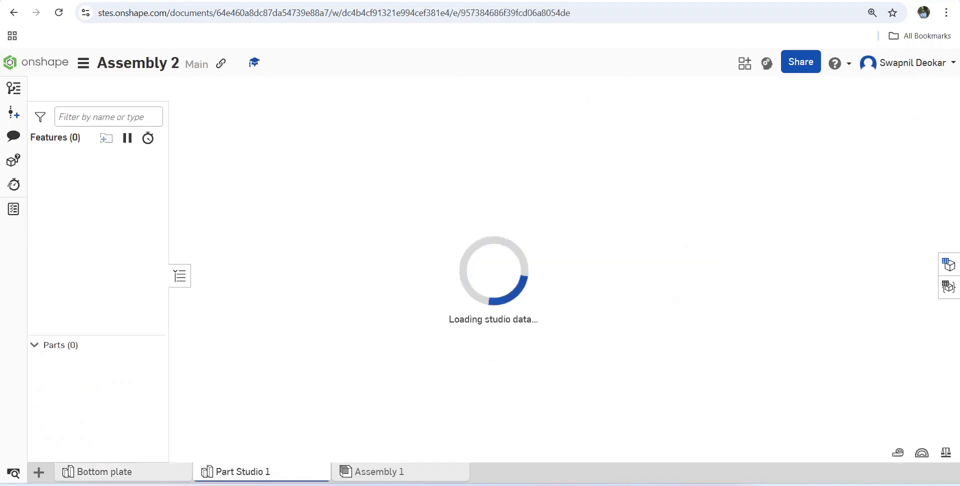
{"action": "right_click", "coordinate": [242, 472]}
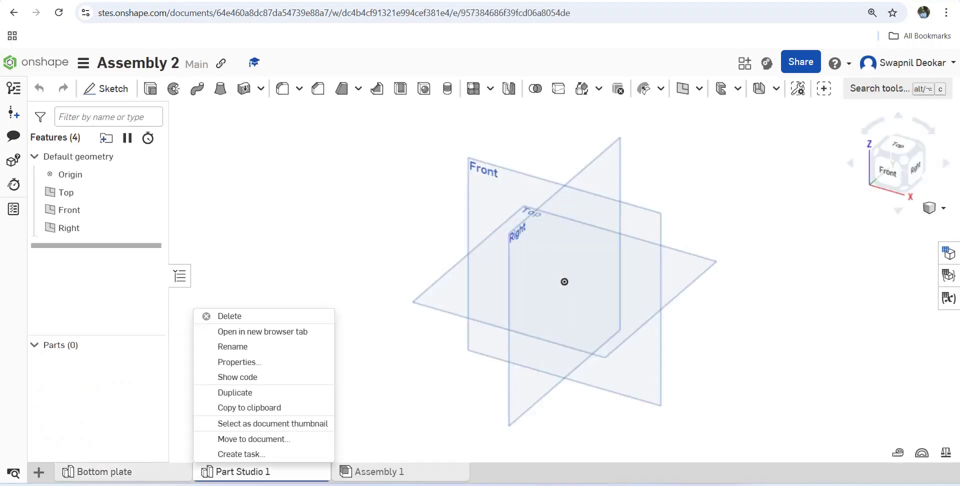
{"action": "left_click", "coordinate": [232, 346]}
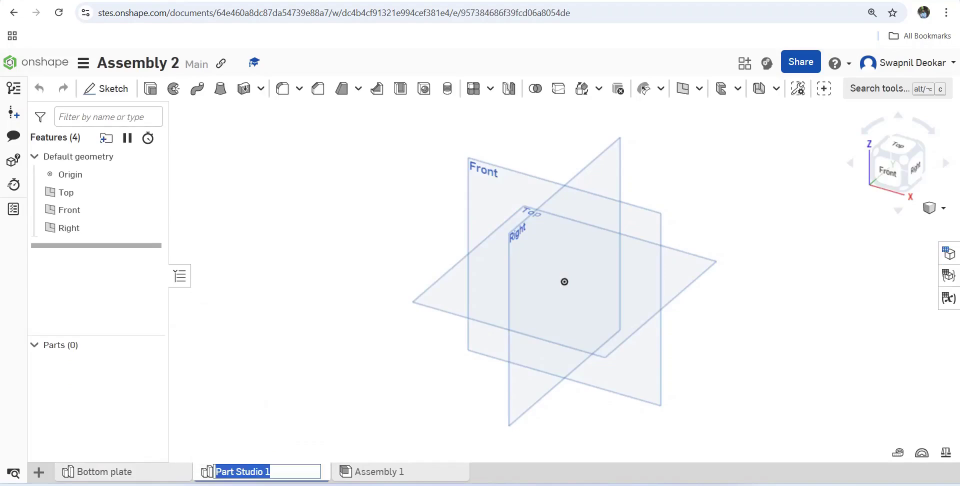
{"action": "type", "text": "Top"}
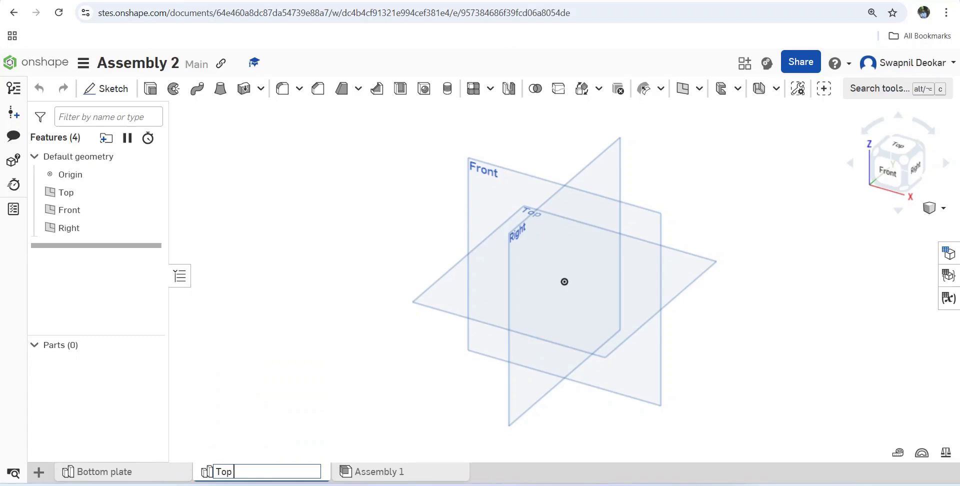
{"action": "type", "text": " plate"}
{"action": "key", "text": "Return"}
- Start a sketch on the Top plane of the Bottom plate studio, viewed normal to the sketch plane
{"action": "left_click", "coordinate": [104, 471]}
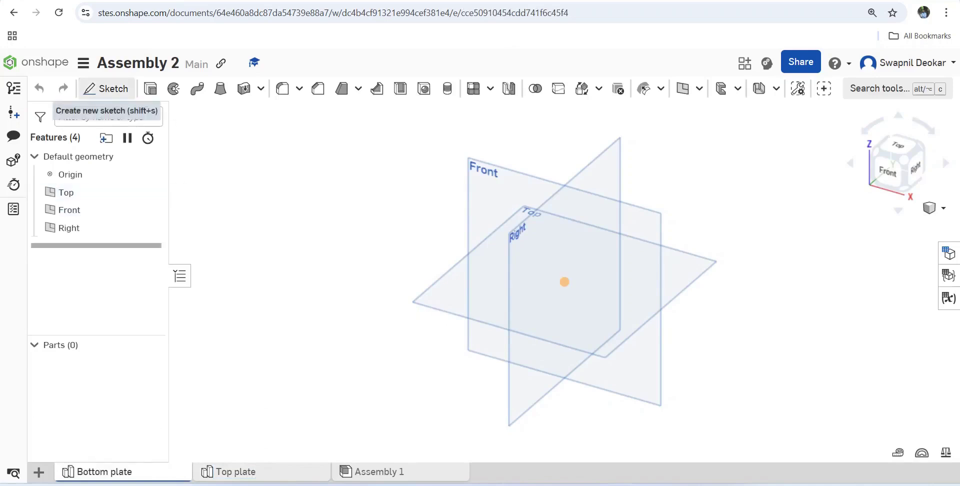
{"action": "left_click", "coordinate": [105, 88]}
{"action": "left_click", "coordinate": [686, 274]}
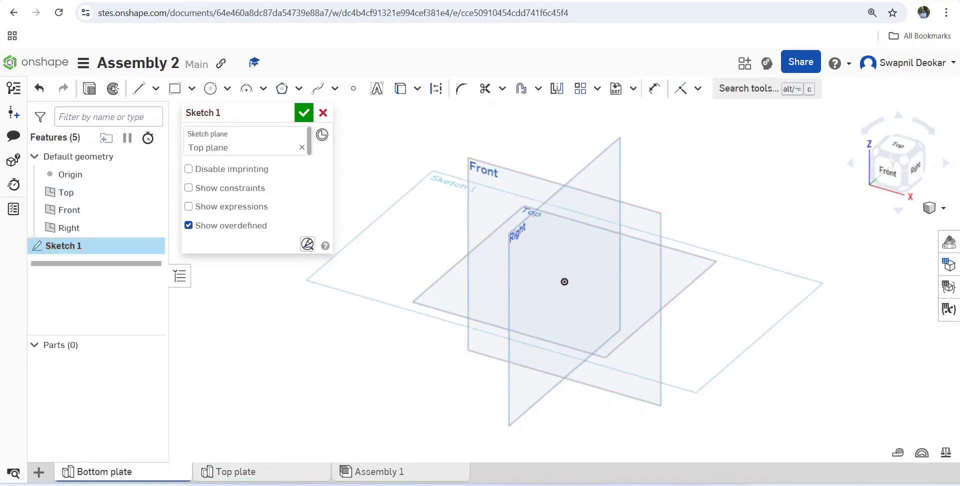
{"action": "right_click", "coordinate": [686, 273]}
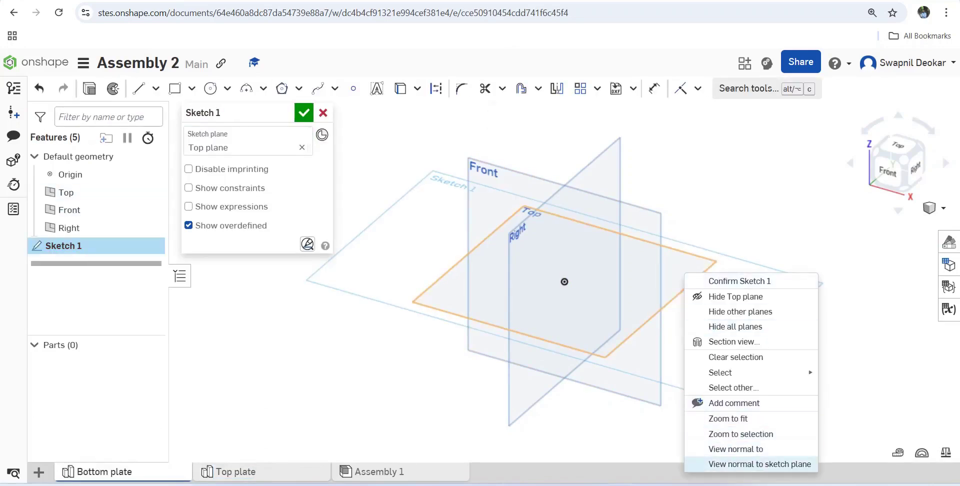
{"action": "left_click", "coordinate": [759, 464]}
- Check the bottom plate drawing and sketch a corner rectangle about 163 by 88 mm enclosing the origin
{"action": "key", "text": "alt+Tab"}
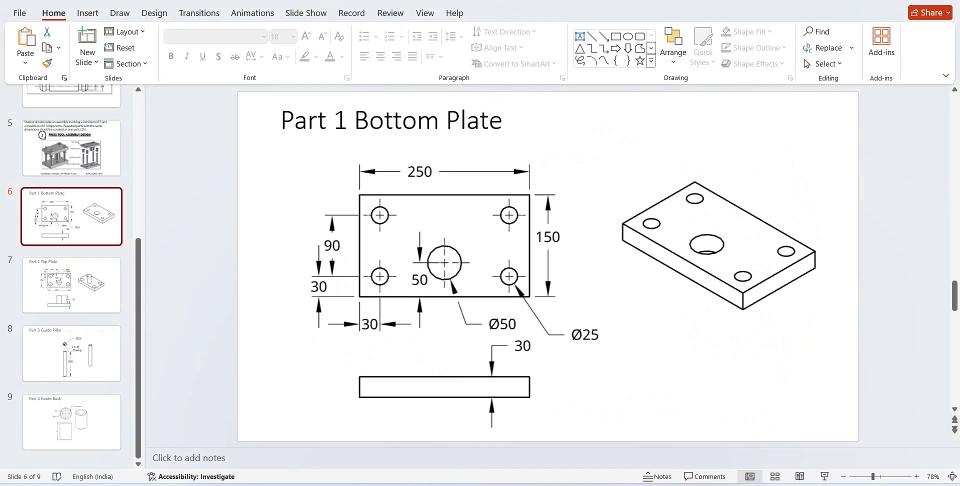
{"action": "key", "text": "alt+Tab"}
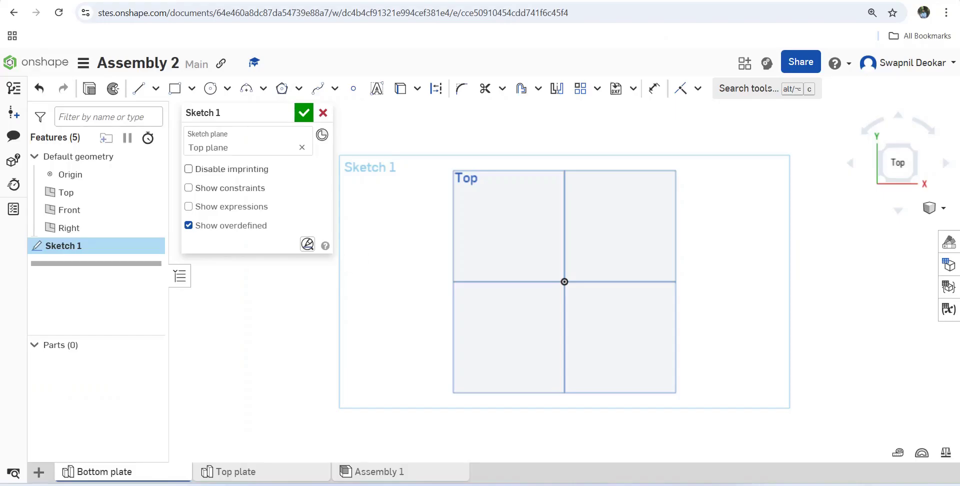
{"action": "left_click", "coordinate": [175, 89]}
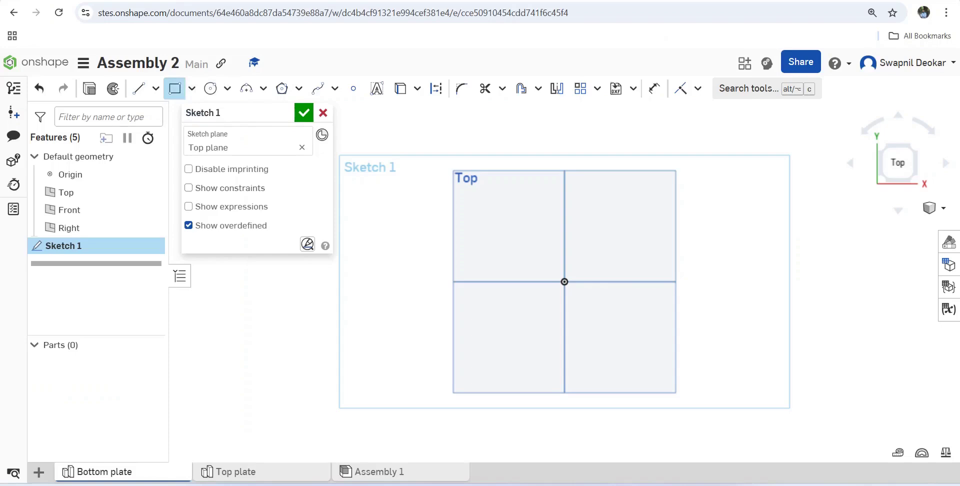
{"action": "left_click", "coordinate": [482, 213]}
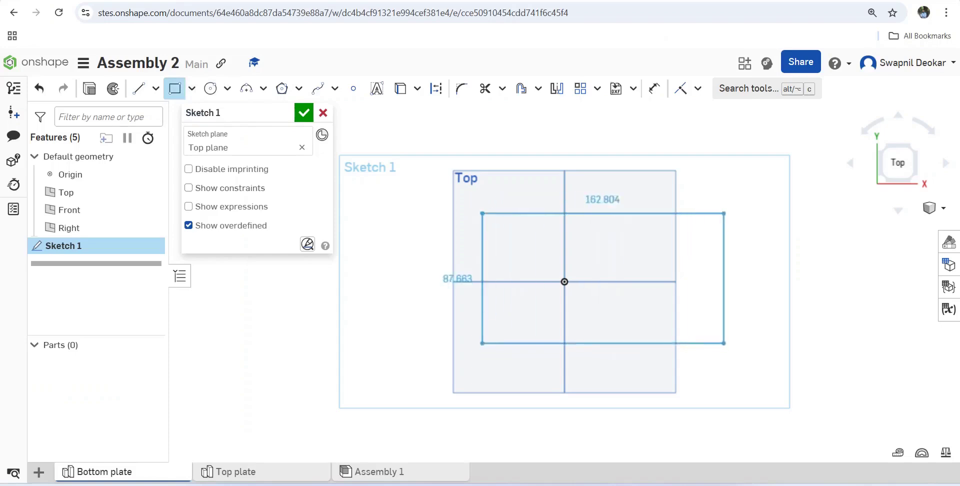
{"action": "left_click", "coordinate": [723, 343]}
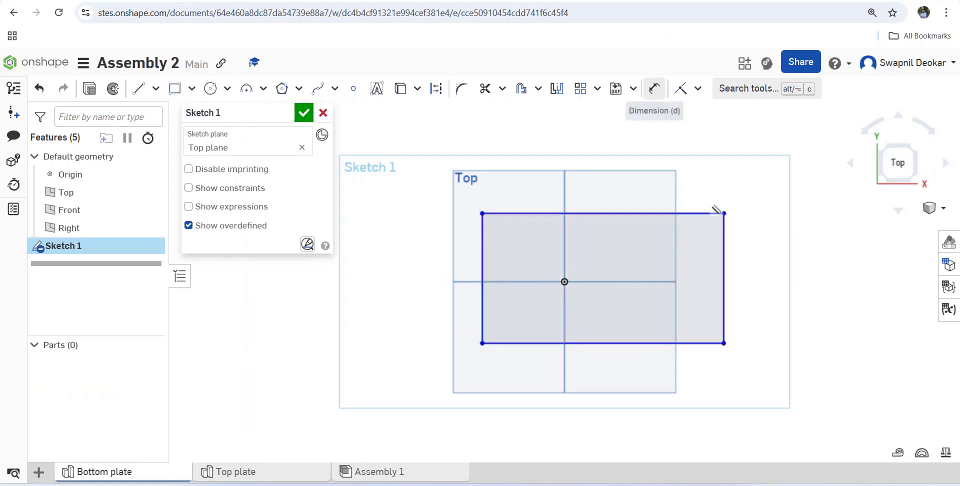
- Apply Symmetric constraints to the rectangle's vertical sides about the Right plane and its horizontal sides about the Front plane
{"action": "left_click", "coordinate": [698, 88]}
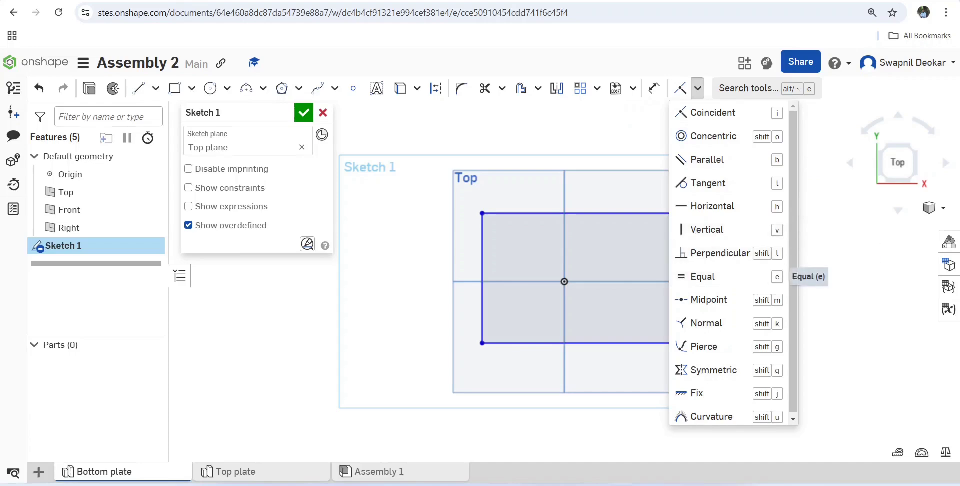
{"action": "left_click", "coordinate": [709, 370]}
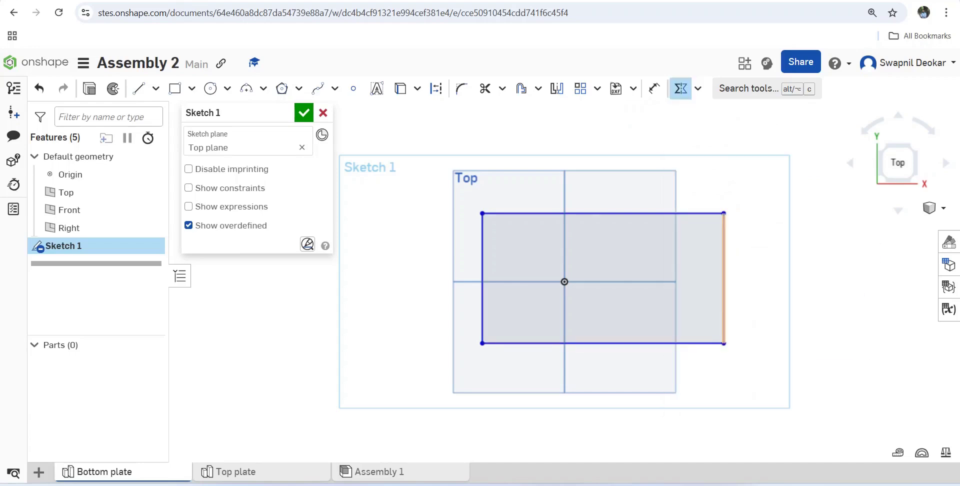
{"action": "left_click", "coordinate": [724, 280]}
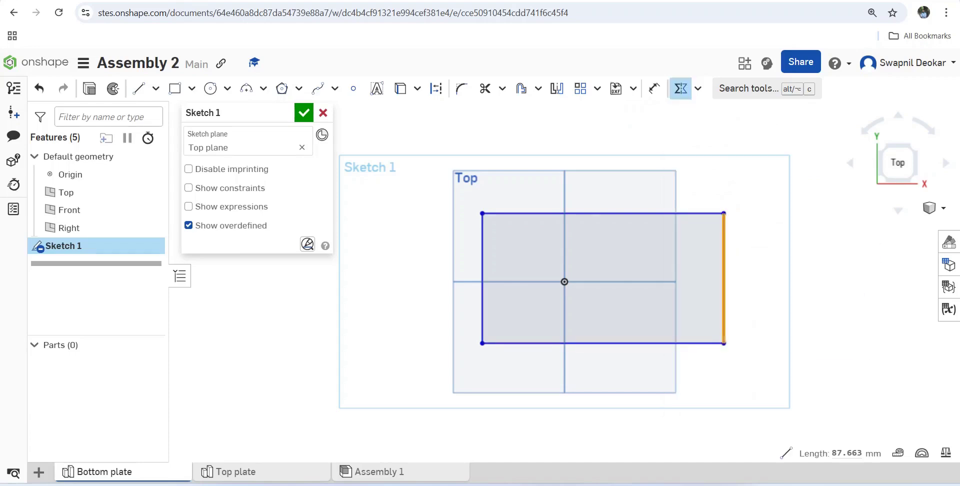
{"action": "left_click", "coordinate": [564, 250]}
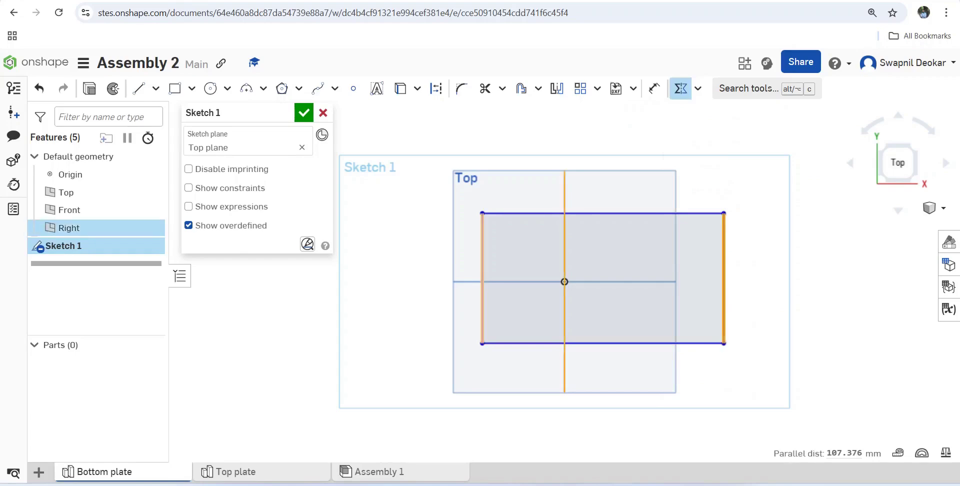
{"action": "left_click", "coordinate": [482, 270]}
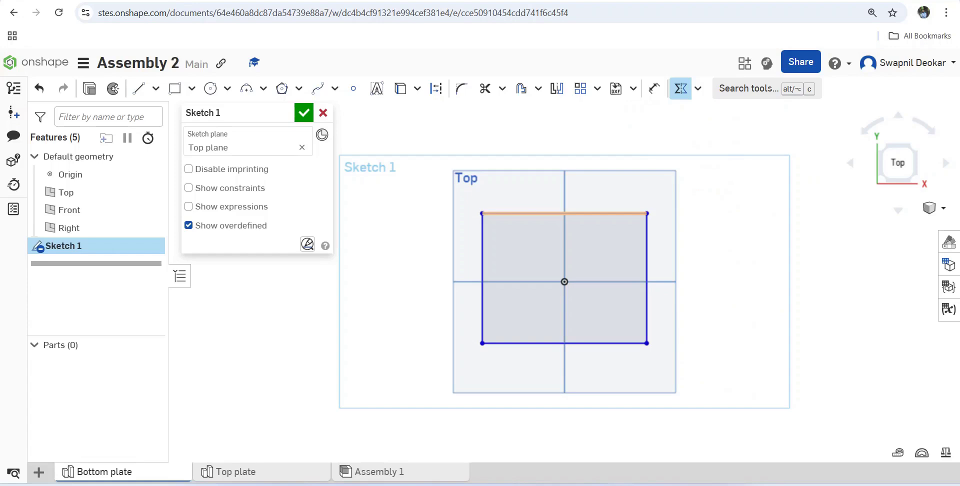
{"action": "left_click", "coordinate": [599, 214]}
{"action": "left_click", "coordinate": [600, 281]}
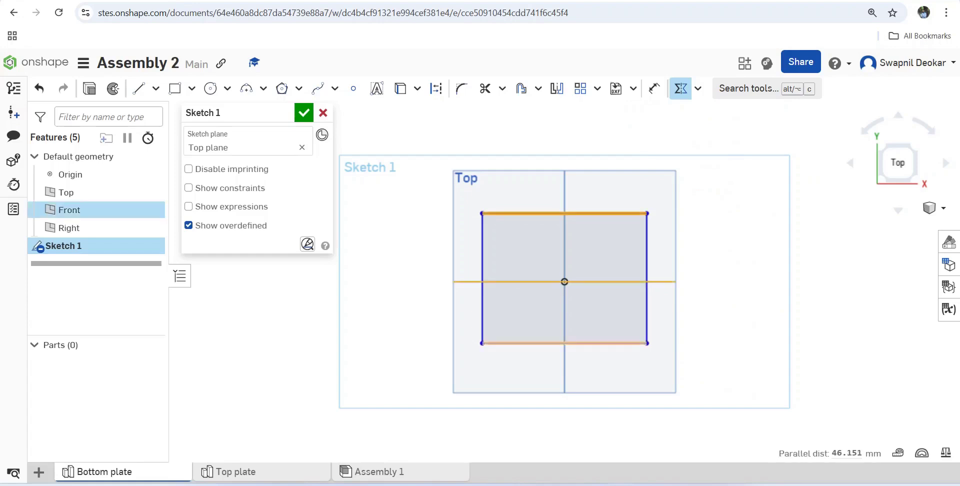
{"action": "left_click", "coordinate": [600, 342]}
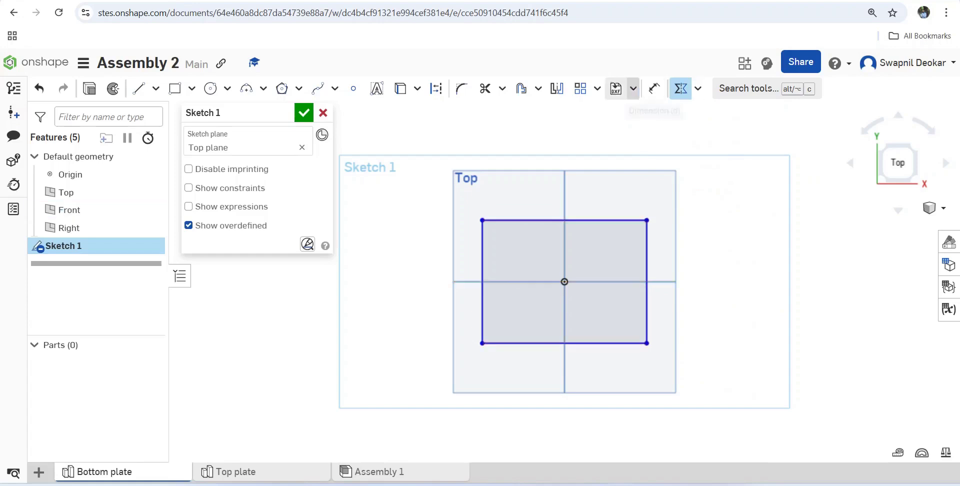
- Dimension the rectangle's upper edge to a width of 250 mm
{"action": "left_click", "coordinate": [654, 89]}
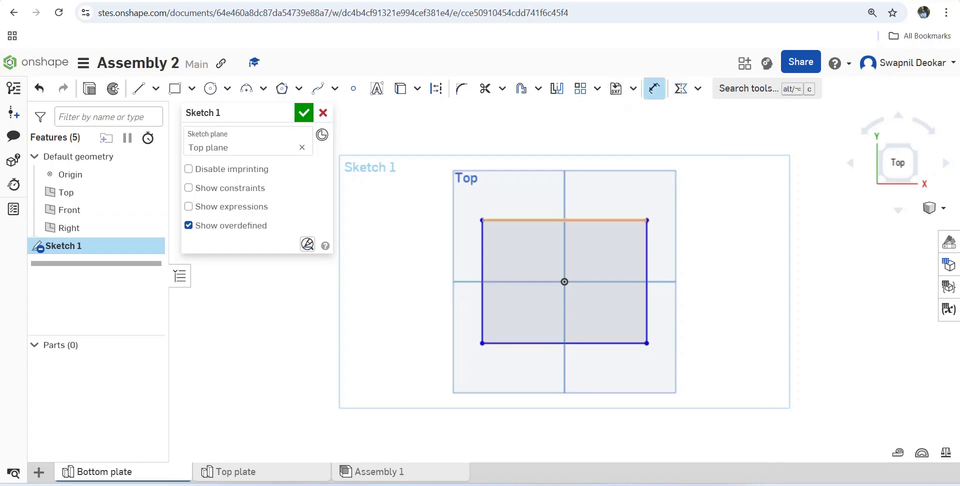
{"action": "left_click", "coordinate": [620, 220]}
{"action": "left_click", "coordinate": [620, 171]}
{"action": "type", "text": "250"}
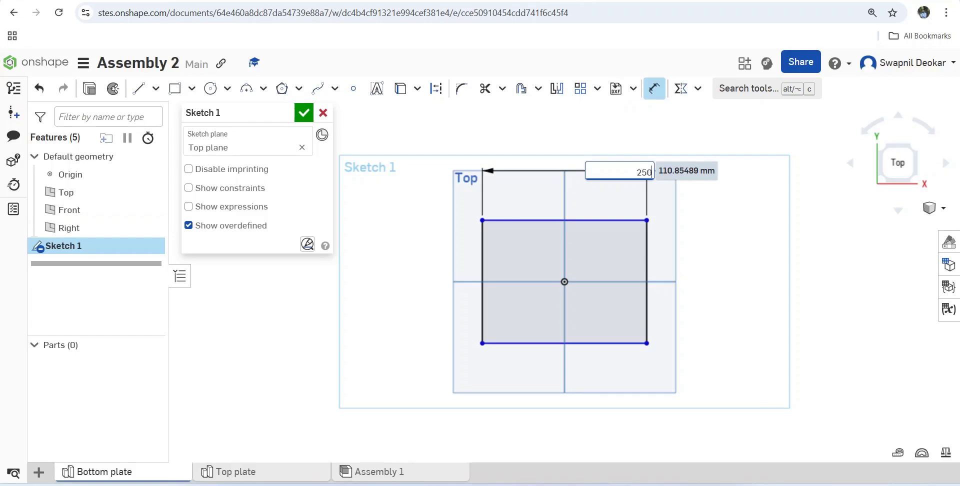
{"action": "key", "text": "Return"}
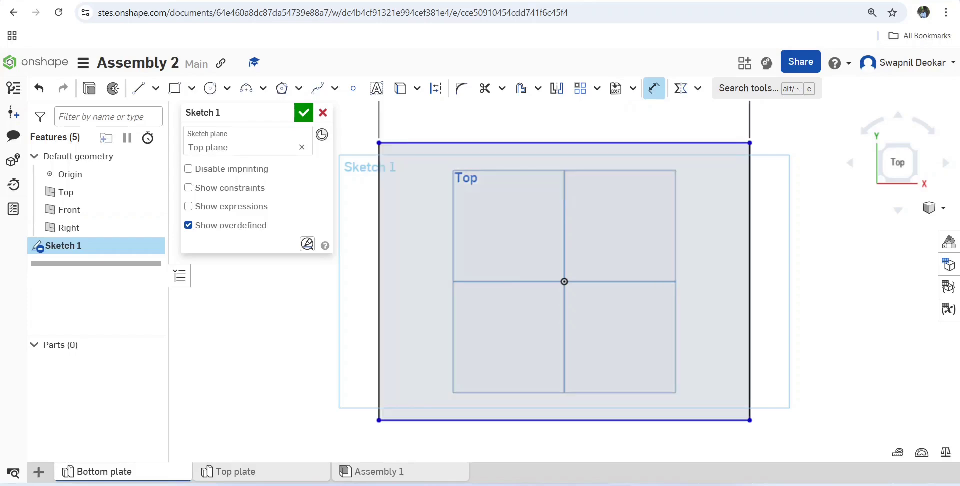
- Dimension the rectangle's right edge to a height of 150 mm
{"action": "left_click", "coordinate": [750, 280]}
{"action": "left_click", "coordinate": [804, 296]}
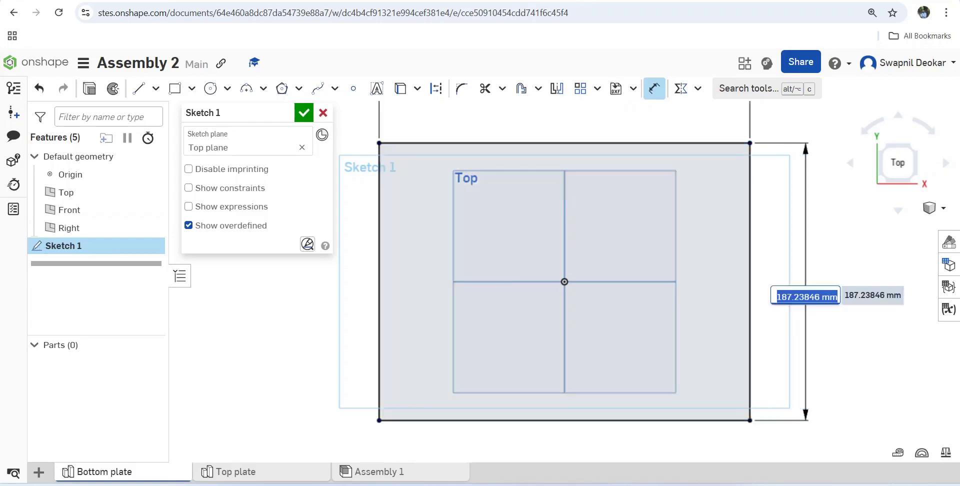
{"action": "type", "text": "15"}
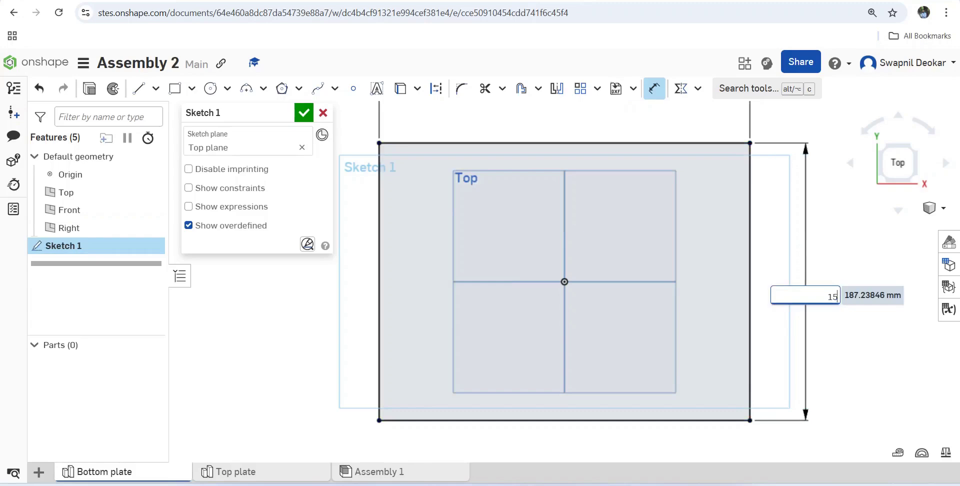
{"action": "type", "text": "0"}
{"action": "key", "text": "Return"}
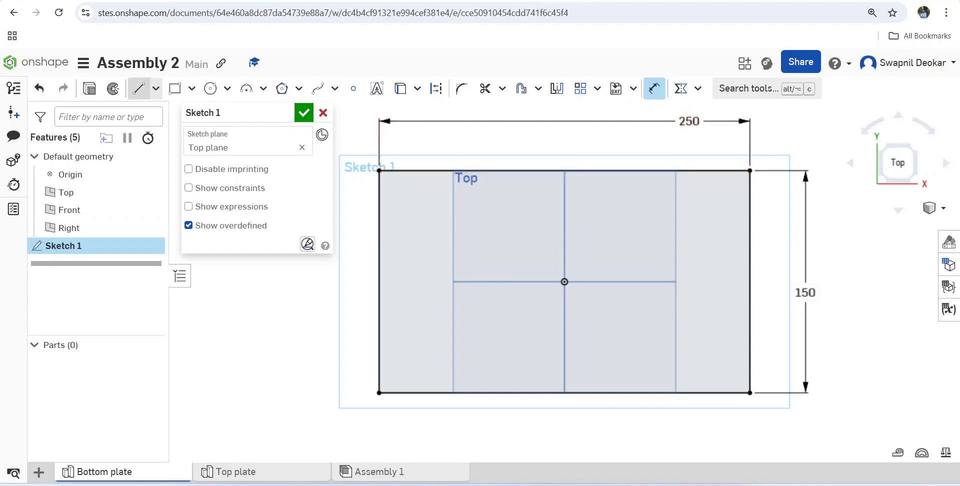
- Sketch a horizontal construction line about 184 mm long through the origin, inside the rectangle
{"action": "left_click", "coordinate": [139, 88]}
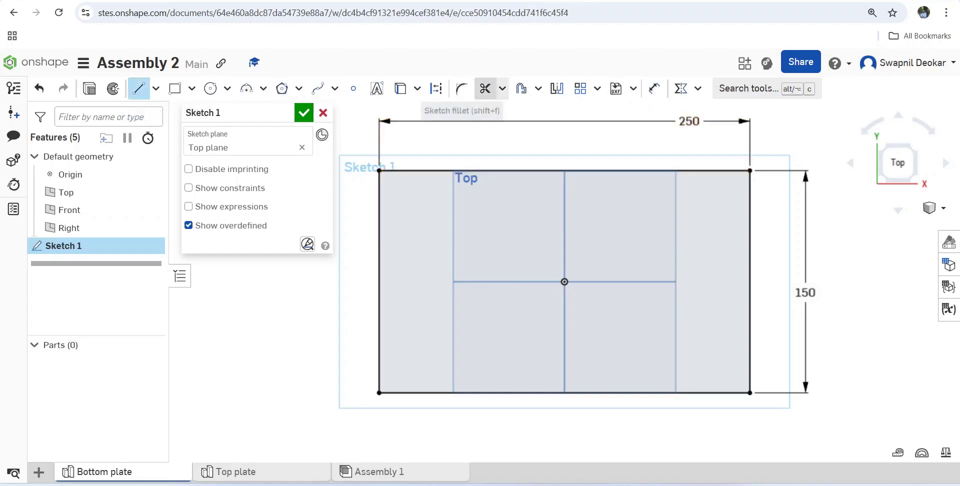
{"action": "left_click", "coordinate": [435, 89]}
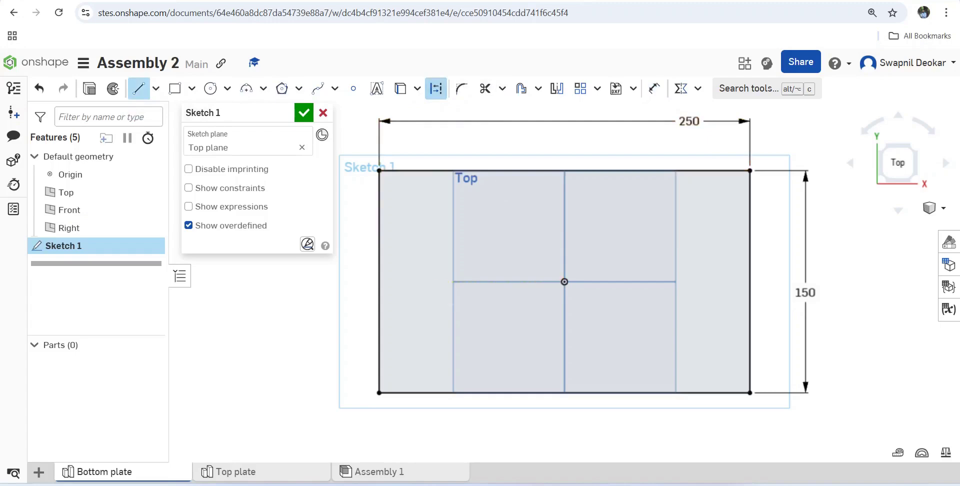
{"action": "left_click", "coordinate": [434, 281]}
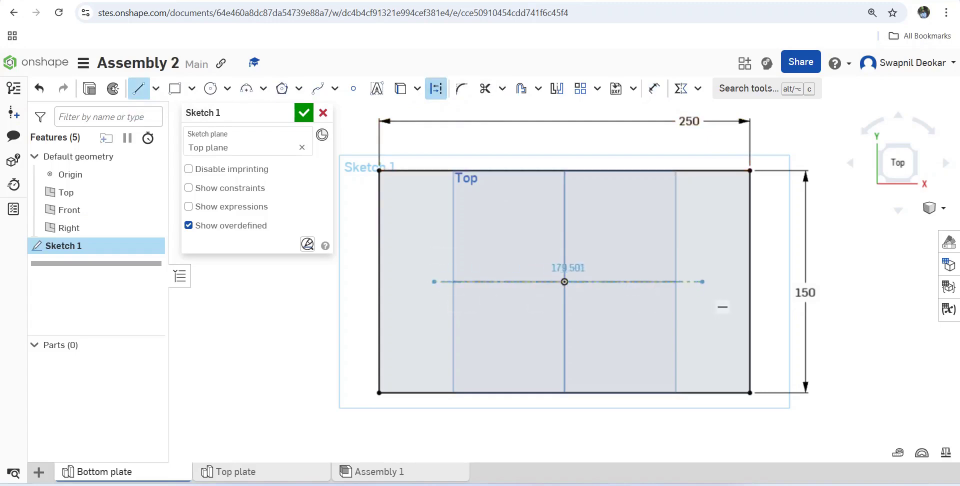
{"action": "left_click", "coordinate": [706, 282]}
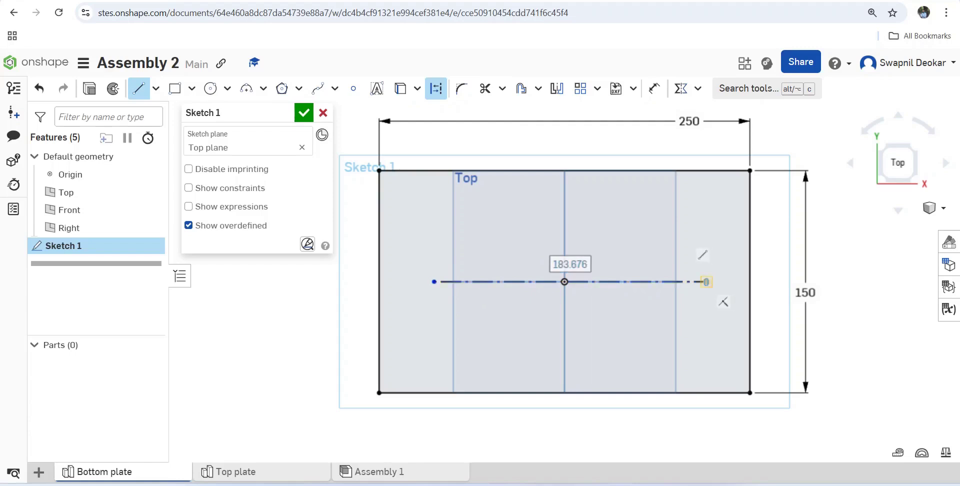
{"action": "key", "text": "Escape"}
- Sketch a vertical construction line about 110 mm long through the origin, inside the rectangle
{"action": "left_click", "coordinate": [138, 89]}
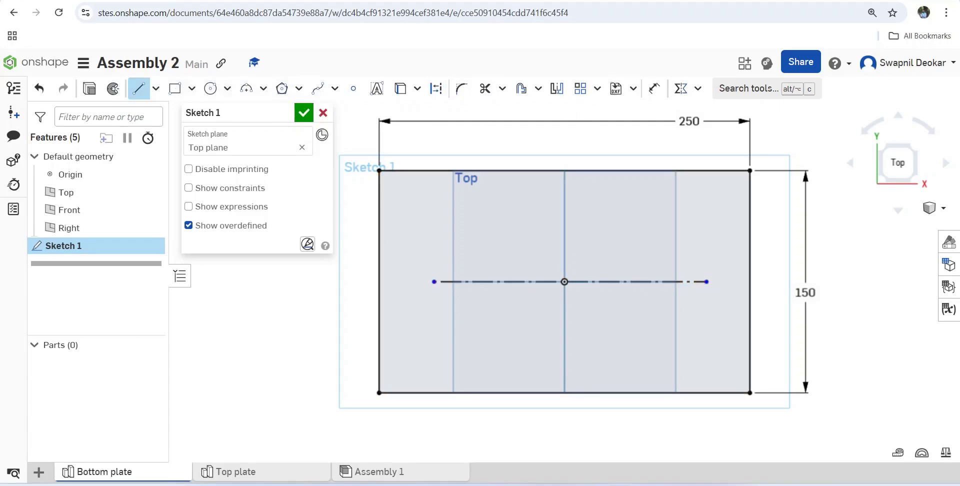
{"action": "left_click", "coordinate": [436, 88]}
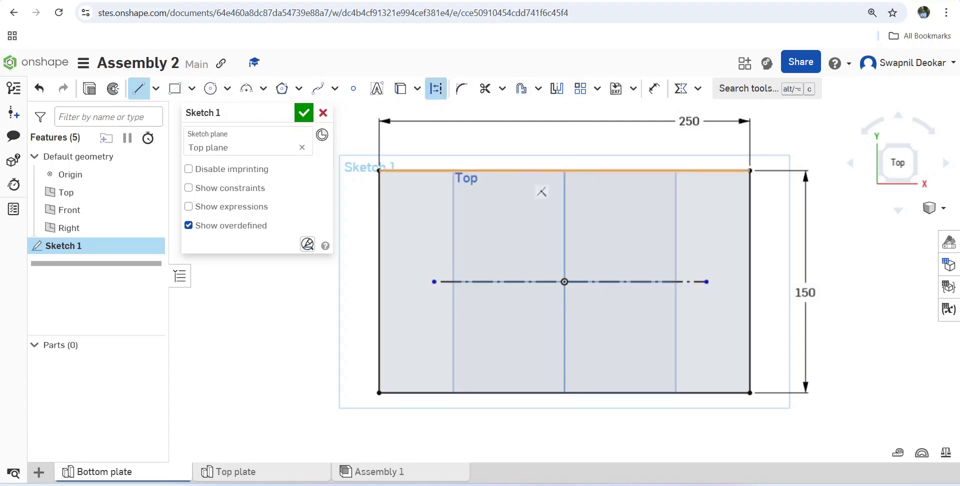
{"action": "left_click", "coordinate": [564, 204]}
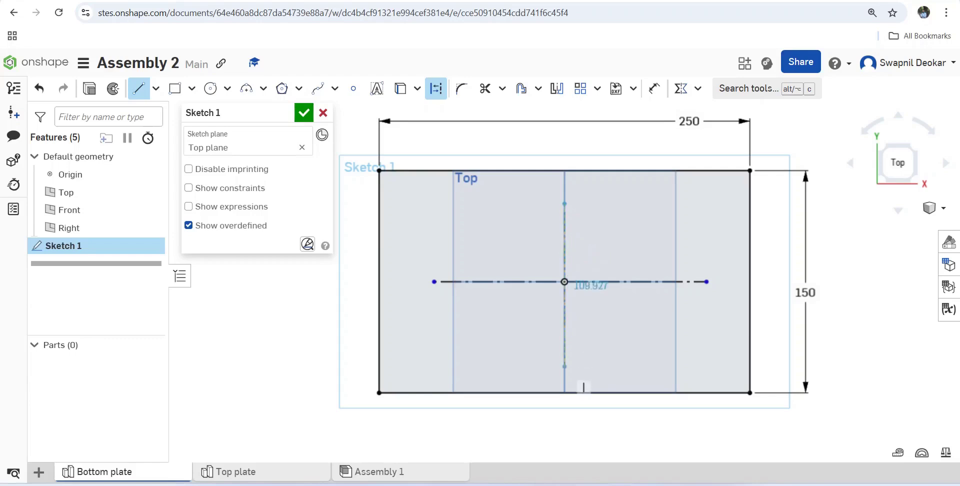
{"action": "left_click", "coordinate": [564, 366]}
{"action": "key", "text": "Escape"}
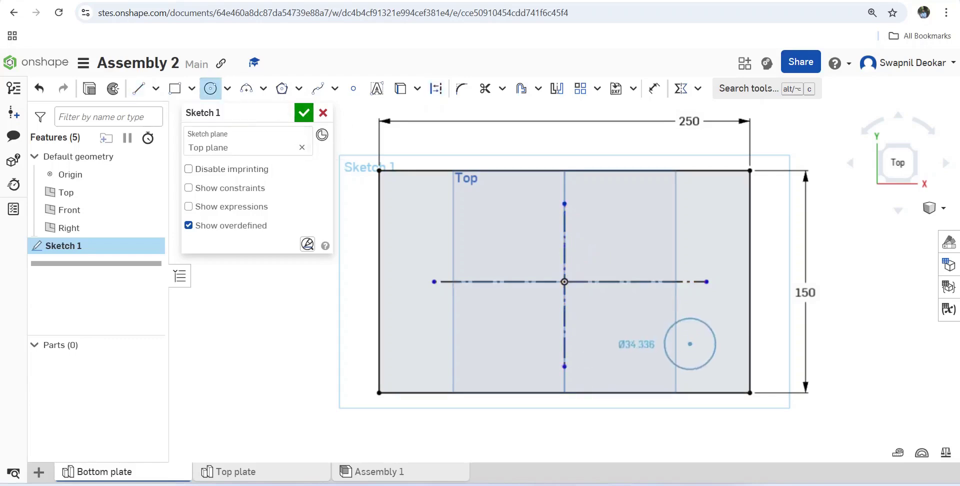
- Sketch a circle near the rectangle's lower right corner and set its diameter to 25 mm
{"action": "left_click", "coordinate": [708, 361]}
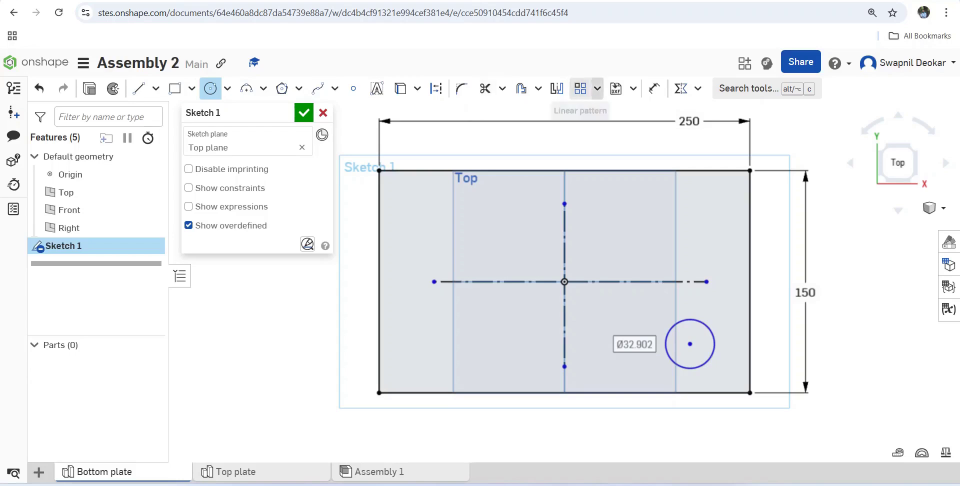
{"action": "left_click", "coordinate": [653, 88]}
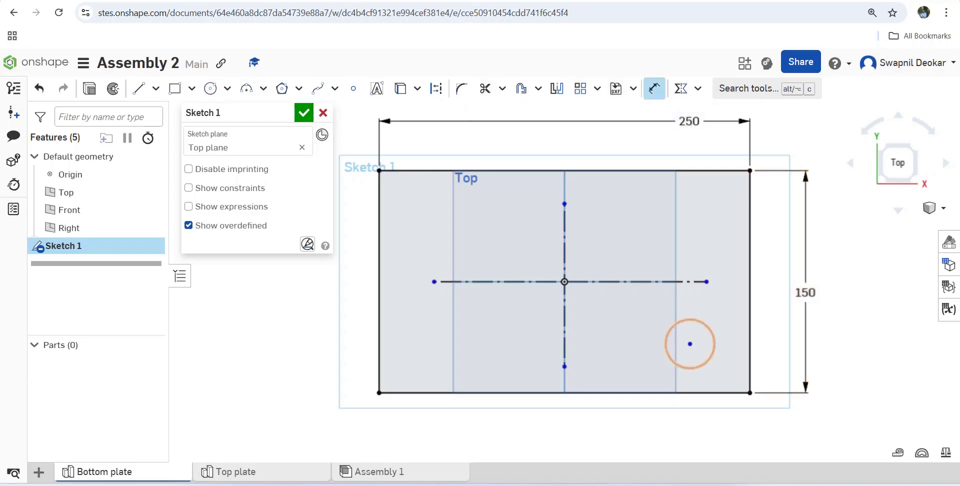
{"action": "left_click", "coordinate": [714, 340]}
{"action": "left_click", "coordinate": [805, 324]}
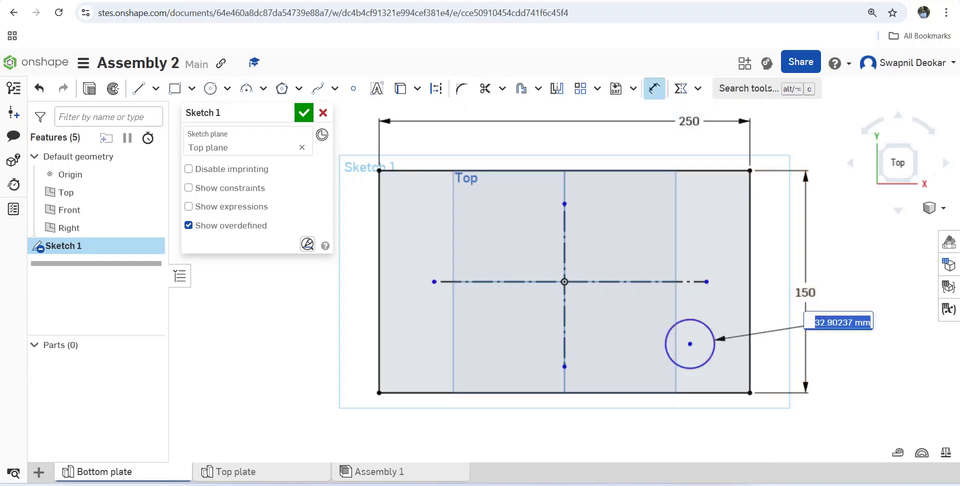
{"action": "type", "text": "25"}
{"action": "key", "text": "Return"}
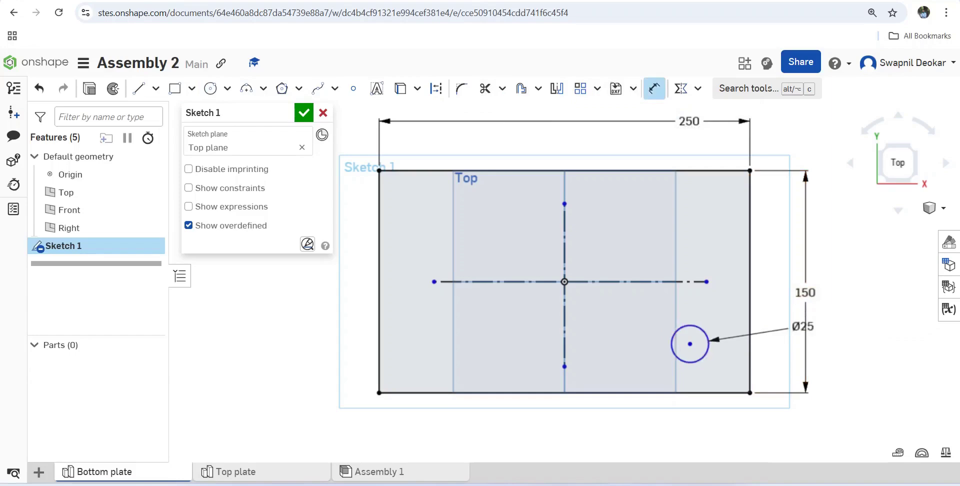
- Dimension the circle's centre 30 mm from the rectangle's lower edge
{"action": "key", "text": "d"}
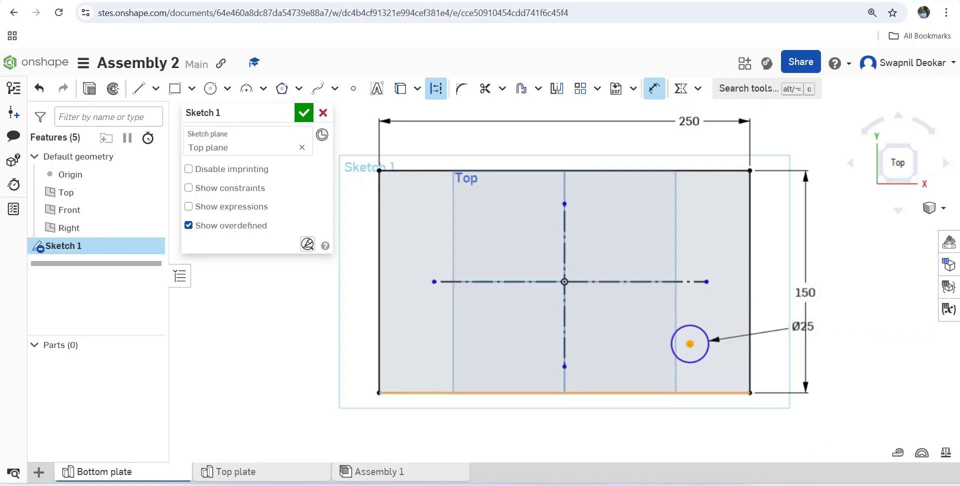
{"action": "left_click", "coordinate": [690, 344]}
{"action": "left_click", "coordinate": [680, 418]}
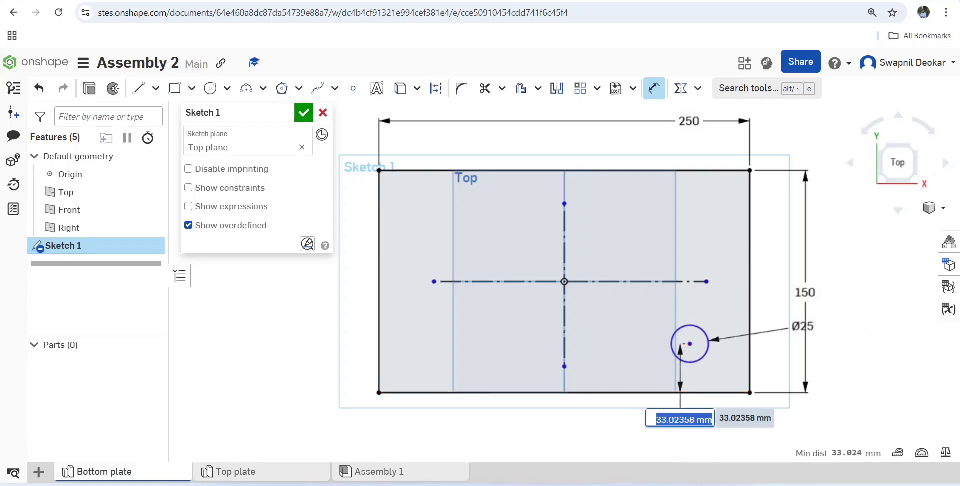
{"action": "type", "text": "30"}
{"action": "key", "text": "Return"}
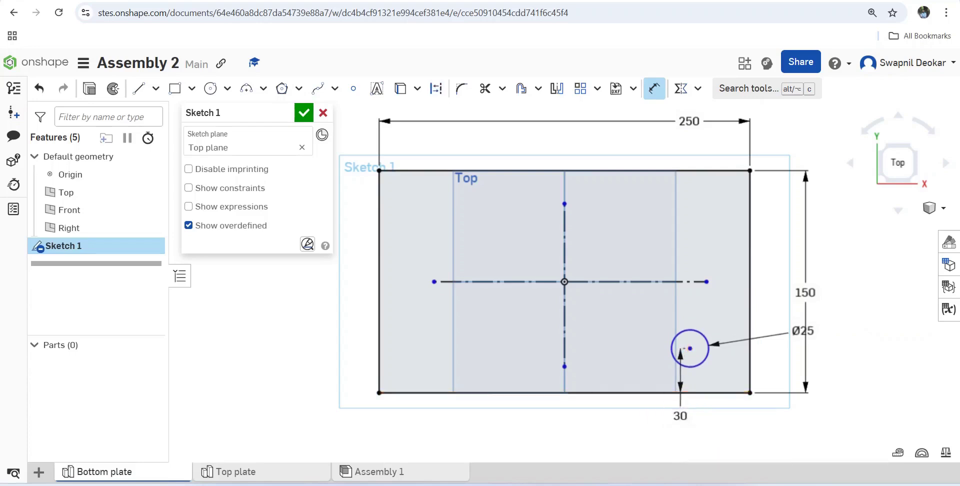
- Dimension the circle's centre 30 mm from the rectangle's right edge
{"action": "key", "text": "d"}
{"action": "left_click", "coordinate": [689, 348]}
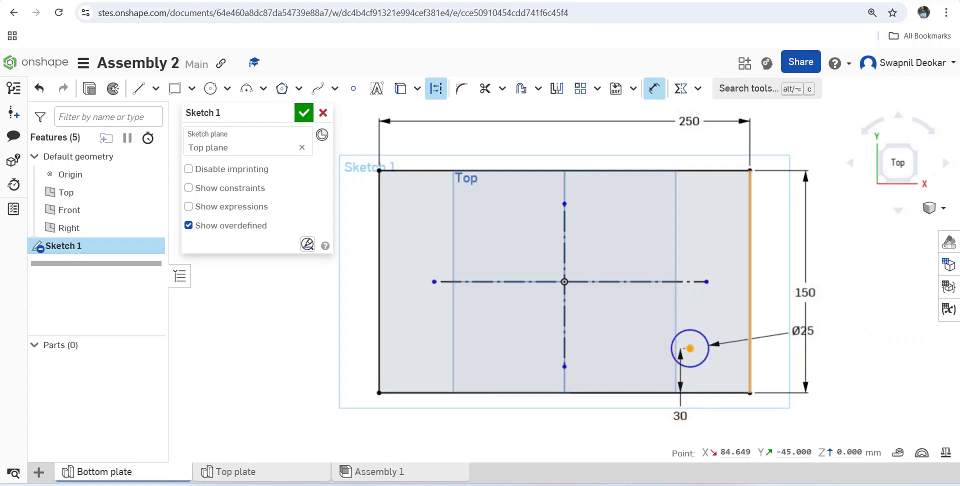
{"action": "left_click", "coordinate": [749, 350]}
{"action": "left_click", "coordinate": [782, 356]}
{"action": "type", "text": "30"}
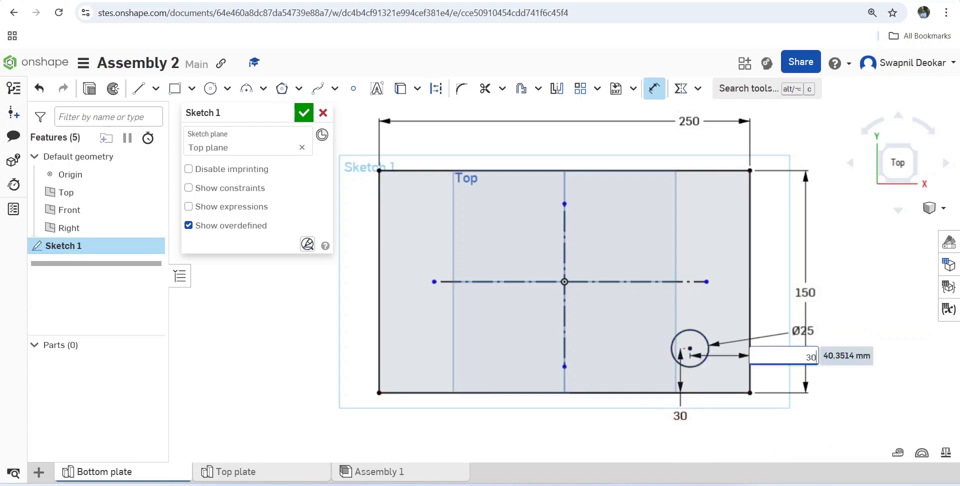
{"action": "key", "text": "Return"}
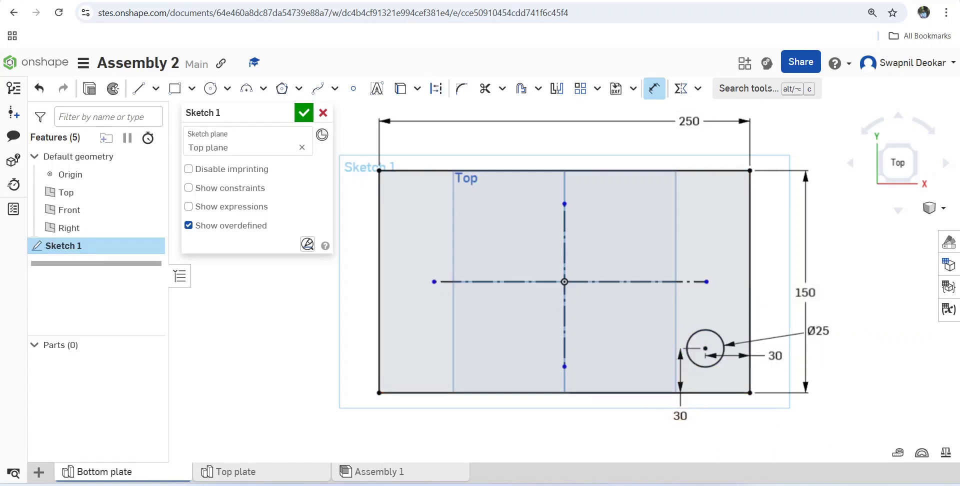
- Check the Bottom Plate slide in PowerPoint, return to Onshape and mirror the 25 mm circle about the horizontal construction line
{"action": "key", "text": "alt+Tab"}
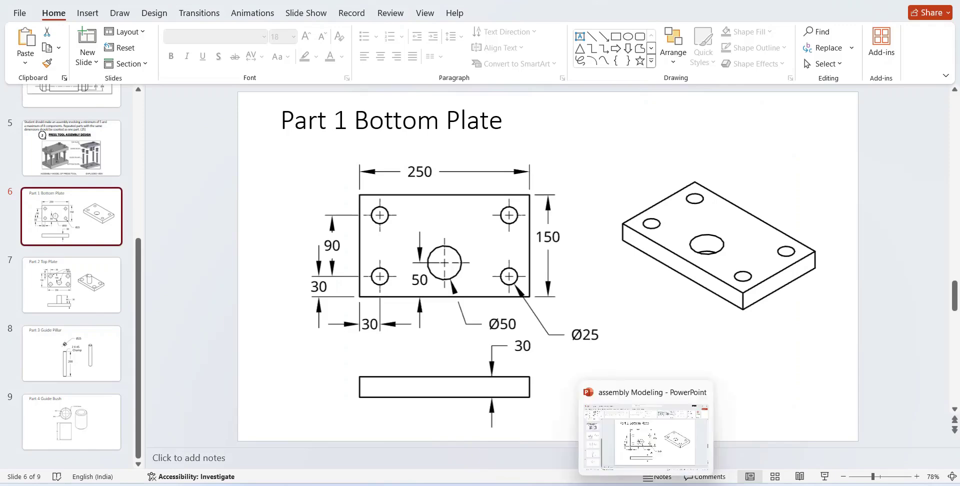
{"action": "left_click", "coordinate": [645, 485]}
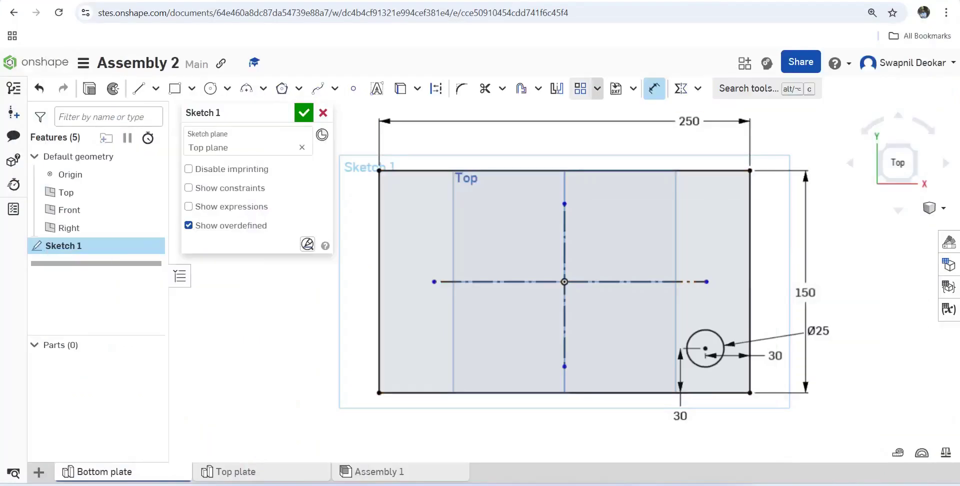
{"action": "left_click", "coordinate": [556, 89]}
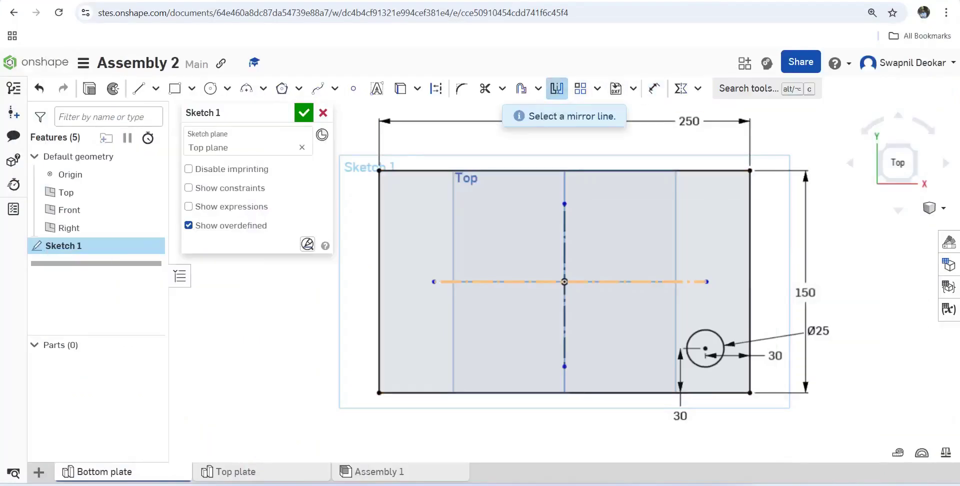
{"action": "left_click", "coordinate": [625, 281]}
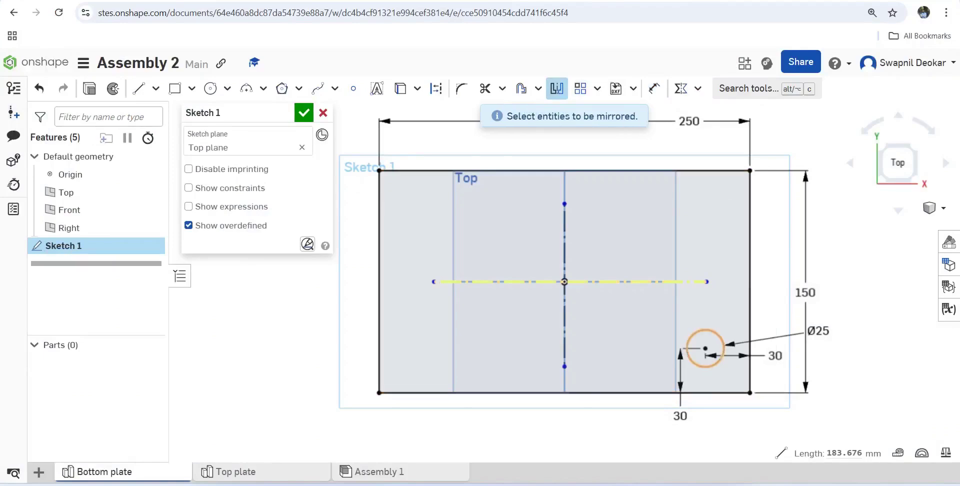
{"action": "left_click", "coordinate": [719, 338]}
{"action": "key", "text": "Escape"}
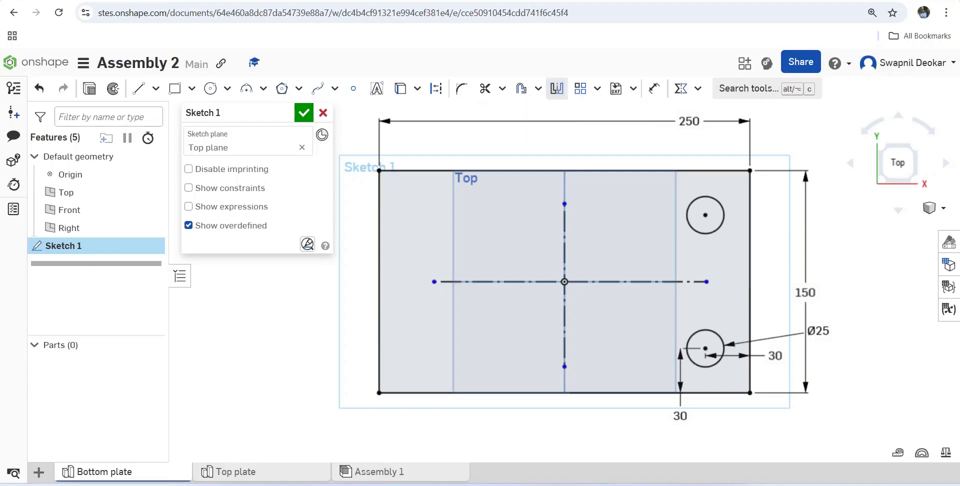
- Mirror the two right-hand 25 mm circles about the vertical construction line
{"action": "left_click", "coordinate": [557, 88]}
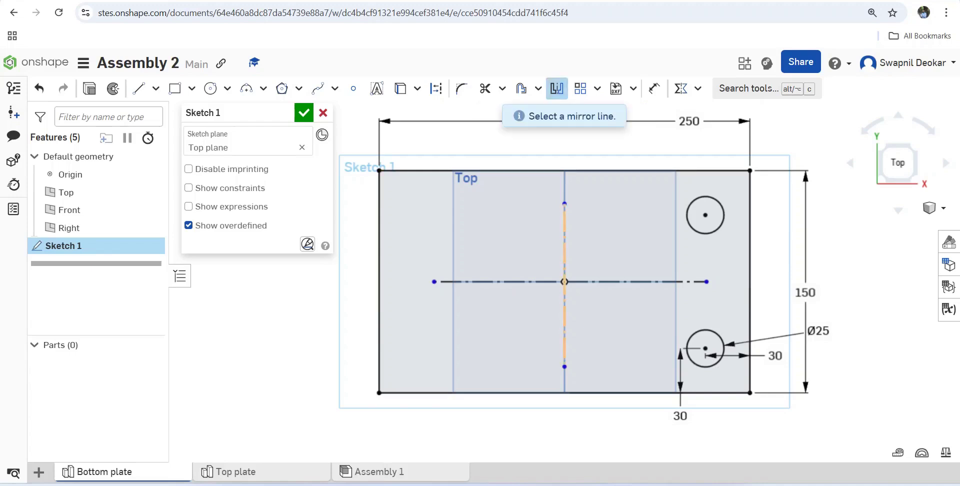
{"action": "left_click", "coordinate": [564, 245]}
{"action": "left_click", "coordinate": [687, 215]}
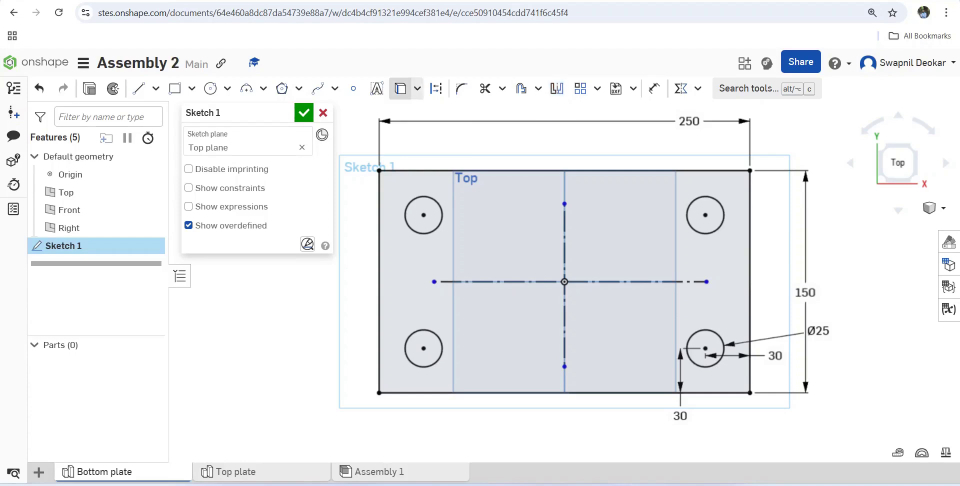
- Sketch a circle centred on the vertical construction line below the origin and set its diameter to 50 mm
{"action": "left_click", "coordinate": [210, 88]}
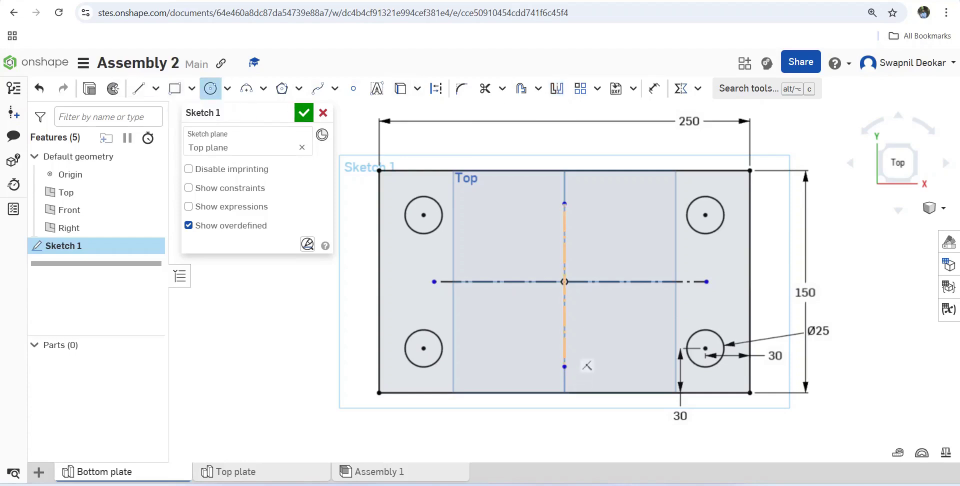
{"action": "left_click", "coordinate": [564, 339]}
{"action": "left_click", "coordinate": [581, 357]}
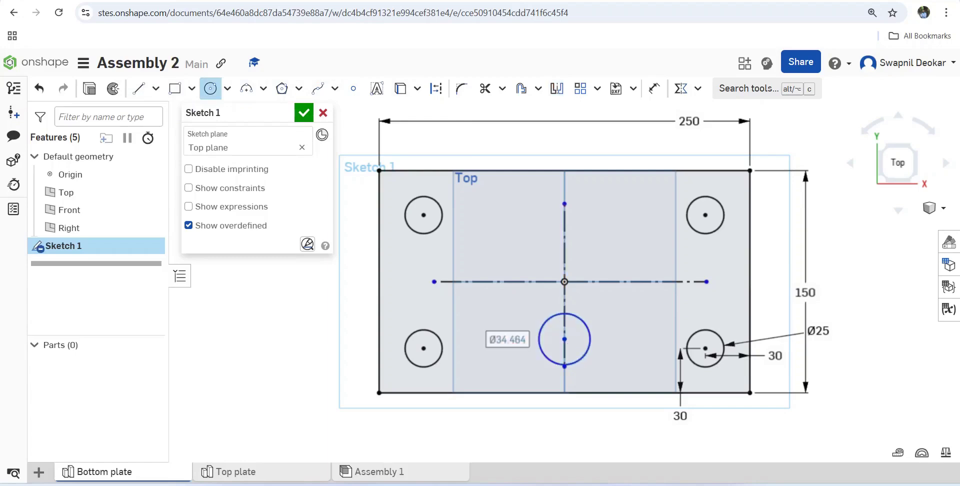
{"action": "left_click", "coordinate": [654, 88]}
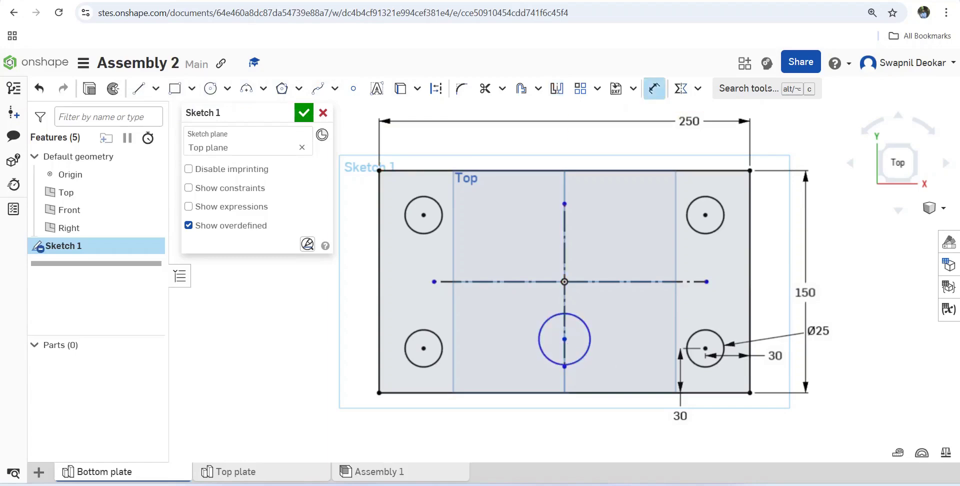
{"action": "left_click", "coordinate": [582, 323]}
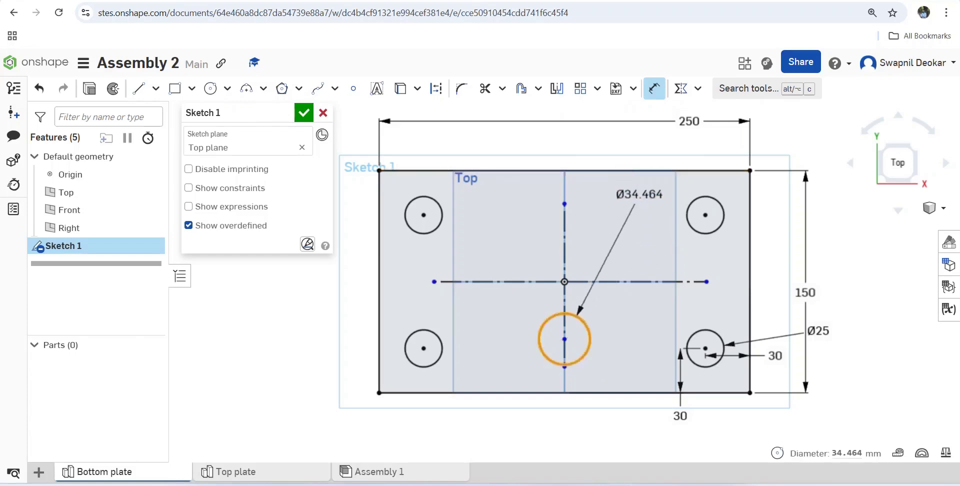
{"action": "left_click", "coordinate": [635, 144]}
{"action": "type", "text": "50"}
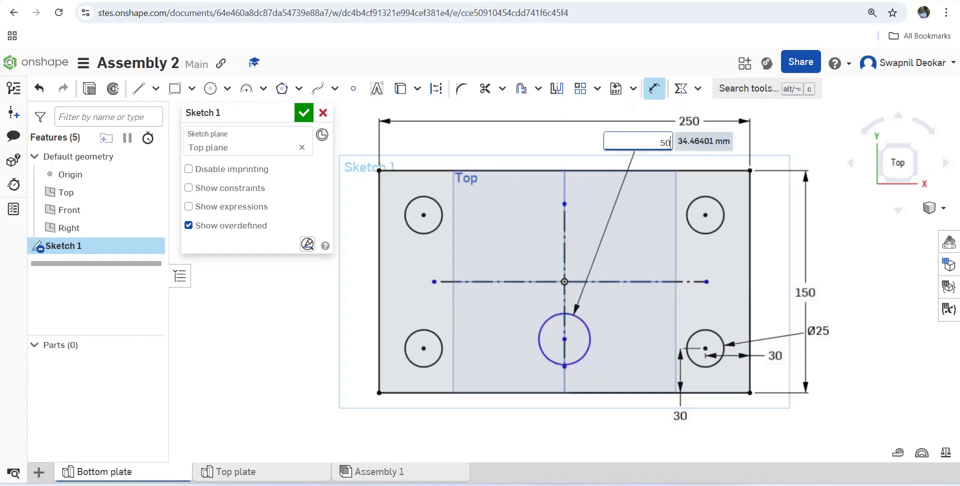
{"action": "key", "text": "Return"}
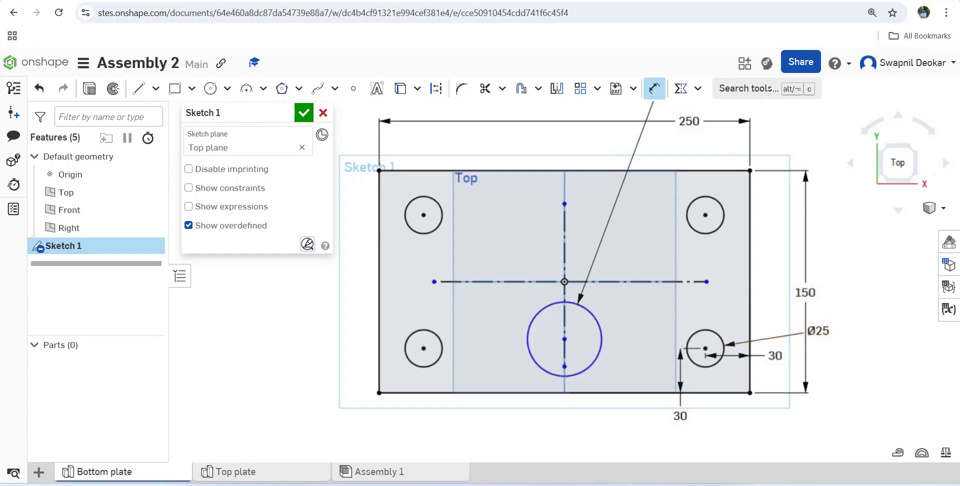
- Dimension the 50 mm circle's centre 50 mm from the rectangle's bottom edge and finish the sketch
{"action": "left_click", "coordinate": [565, 339]}
{"action": "left_click", "coordinate": [554, 393]}
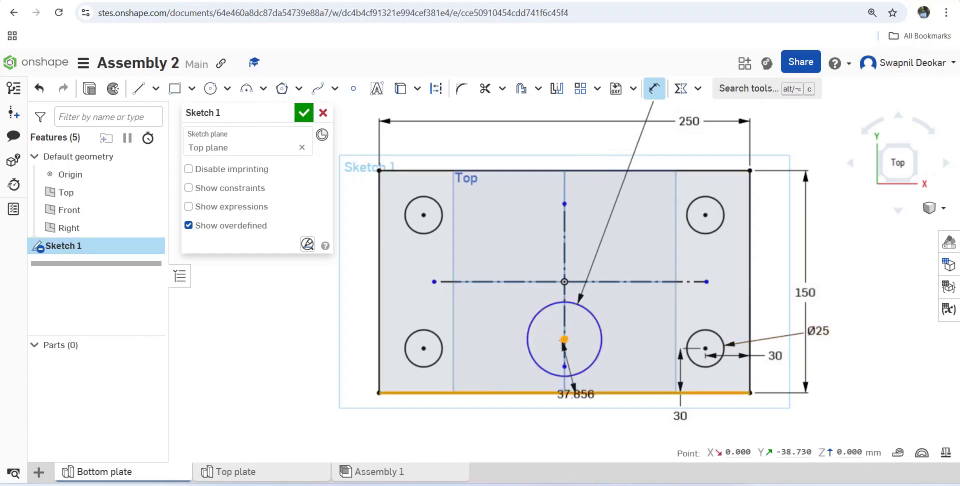
{"action": "left_click", "coordinate": [483, 367]}
{"action": "type", "text": "50"}
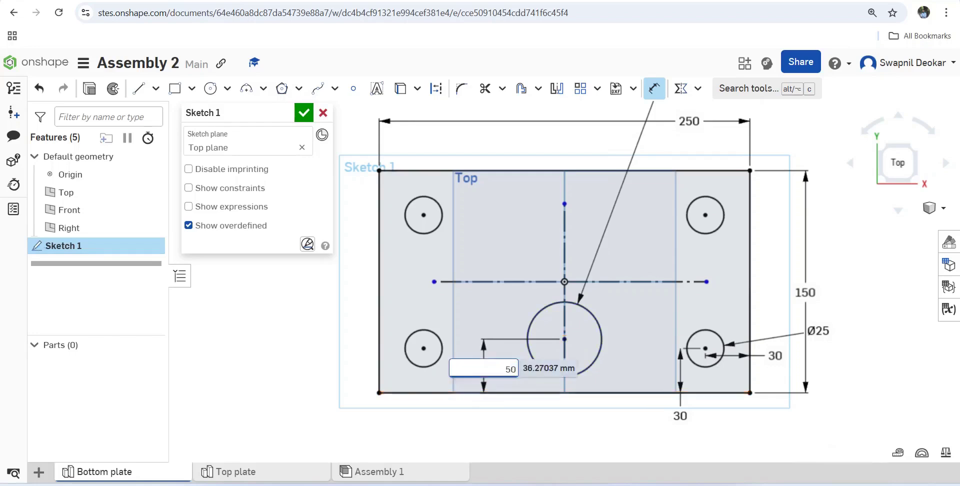
{"action": "key", "text": "Return"}
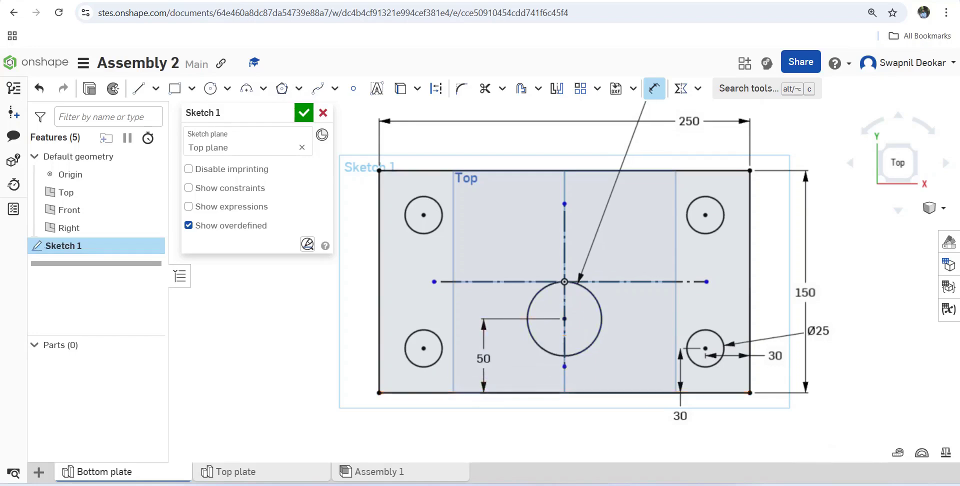
{"action": "scroll", "coordinate": [557, 412], "scroll_direction": "down", "scroll_amount": 3}
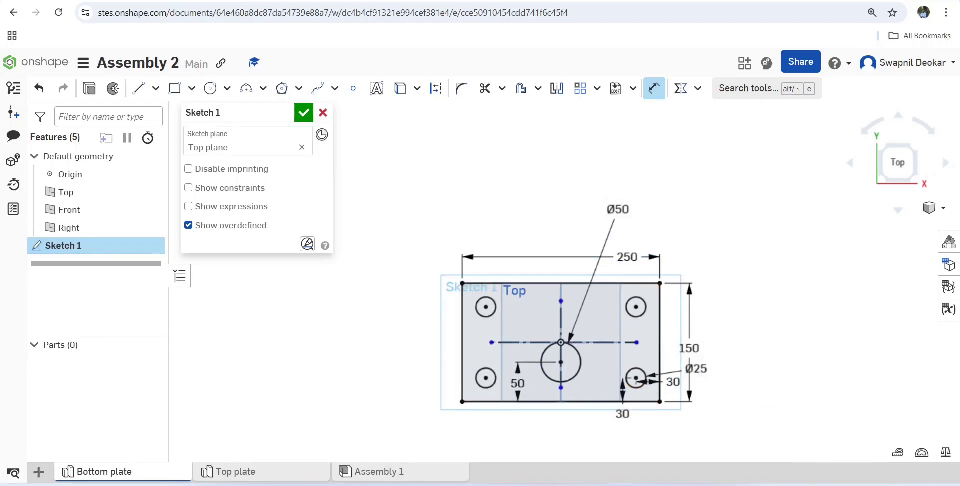
{"action": "left_click", "coordinate": [303, 112]}
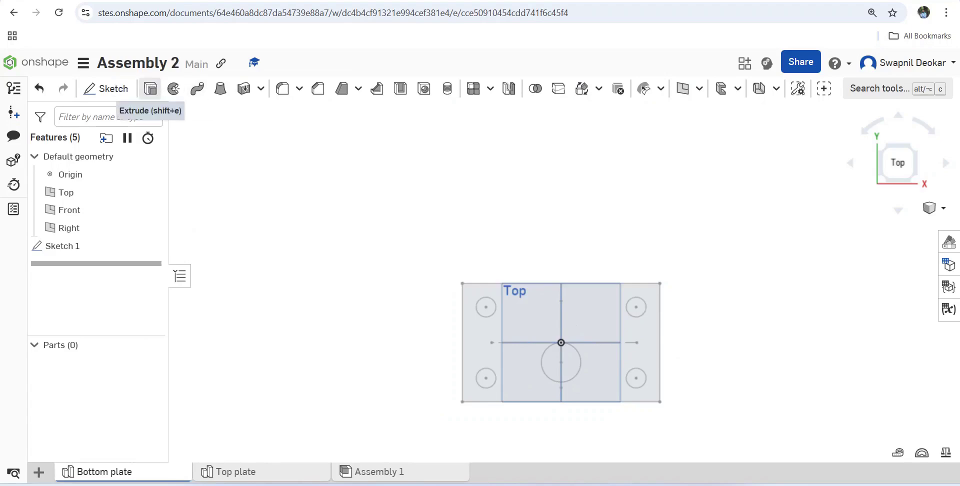
- Extrude the bottom plate profile symmetrically to the 30 mm thickness given on the Bottom Plate slide in PowerPoint
{"action": "left_click", "coordinate": [150, 88]}
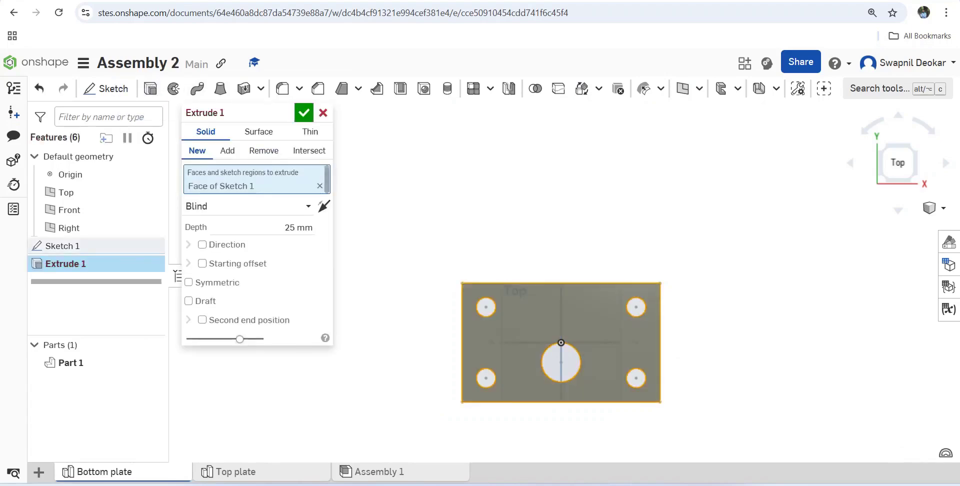
{"action": "right_click_drag", "start_coordinate": [665, 358], "coordinate": [670, 320]}
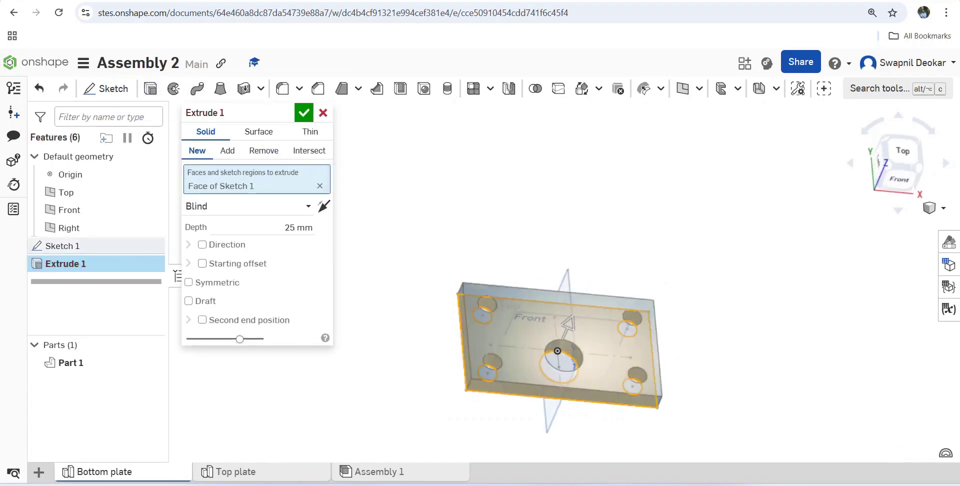
{"action": "key", "text": "alt+Tab"}
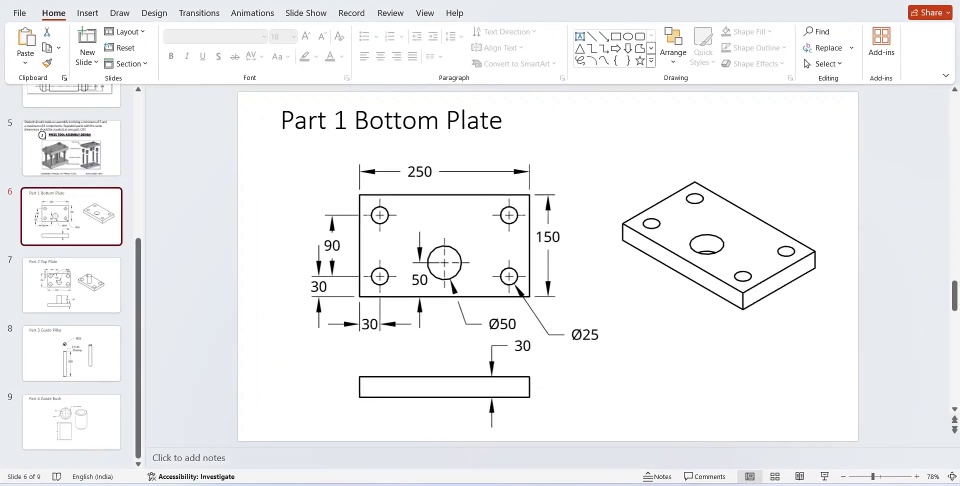
{"action": "key", "text": "alt+Tab"}
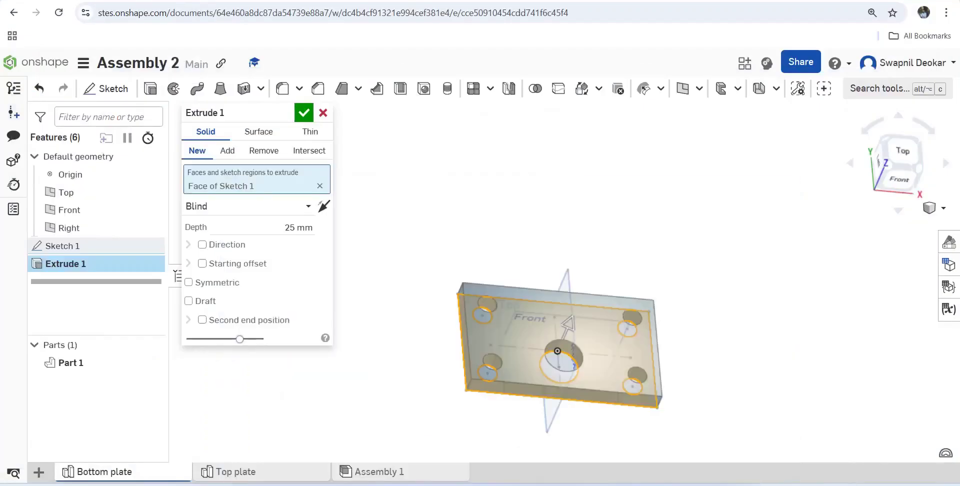
{"action": "left_click", "coordinate": [298, 227]}
{"action": "type", "text": "3"}
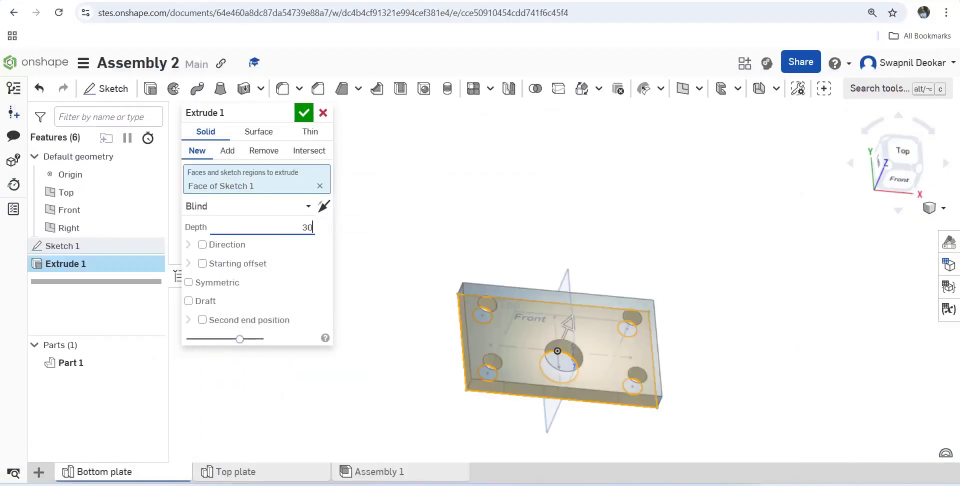
{"action": "type", "text": "0"}
{"action": "key", "text": "Return"}
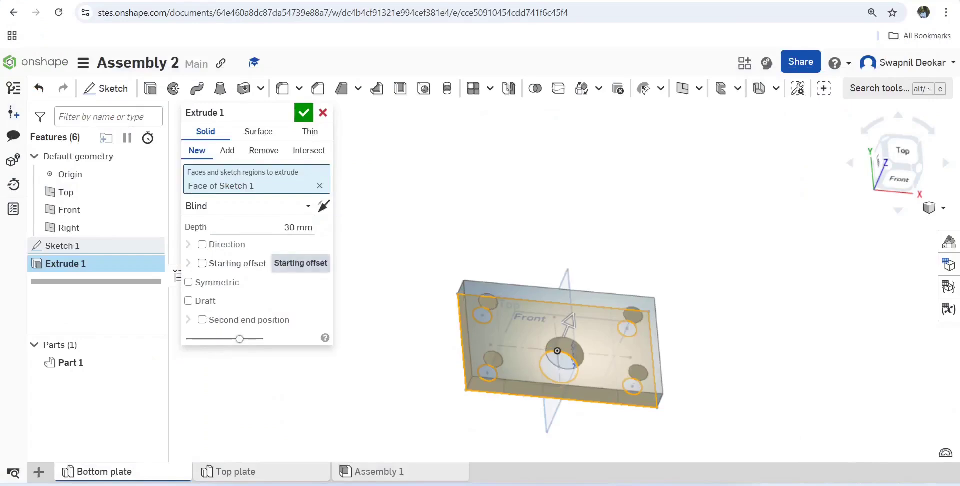
{"action": "left_click", "coordinate": [210, 282]}
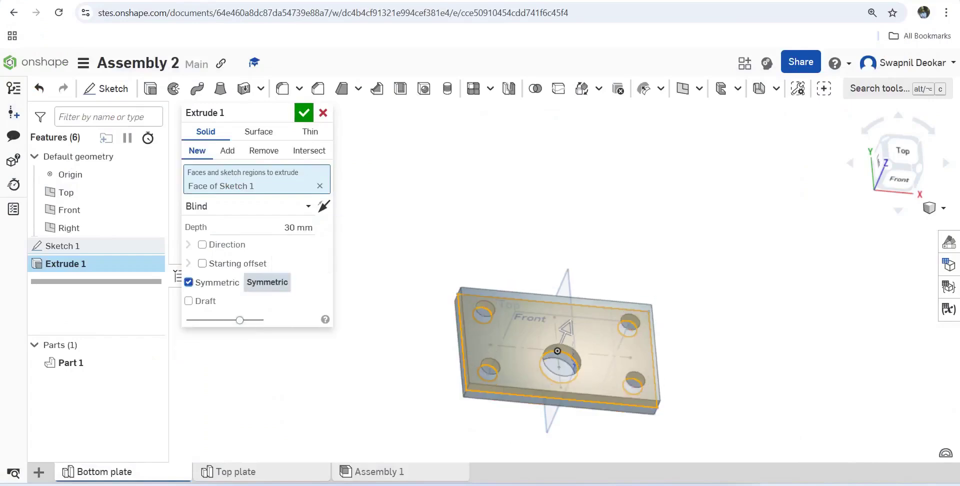
{"action": "left_click", "coordinate": [303, 113]}
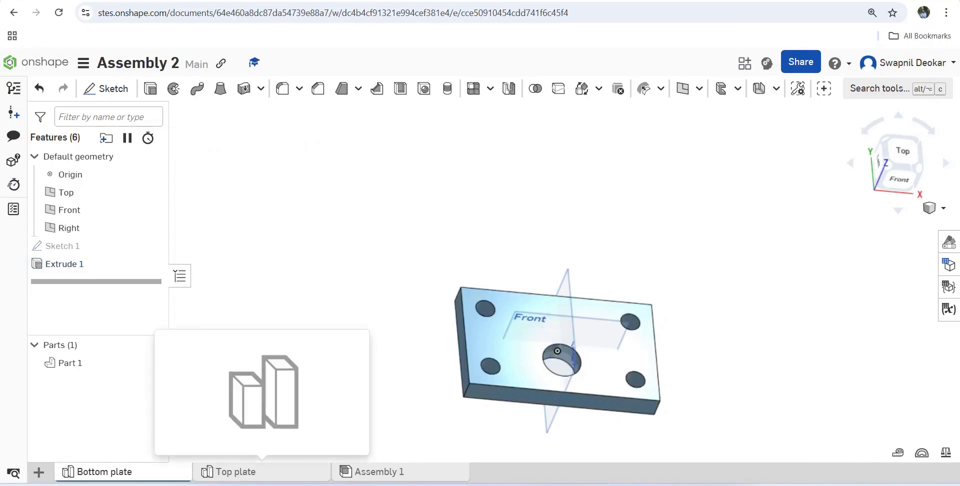
- Open the Top plate part studio, check the Part 2 Top Plate slide in PowerPoint and return to Onshape
{"action": "left_click", "coordinate": [262, 471]}
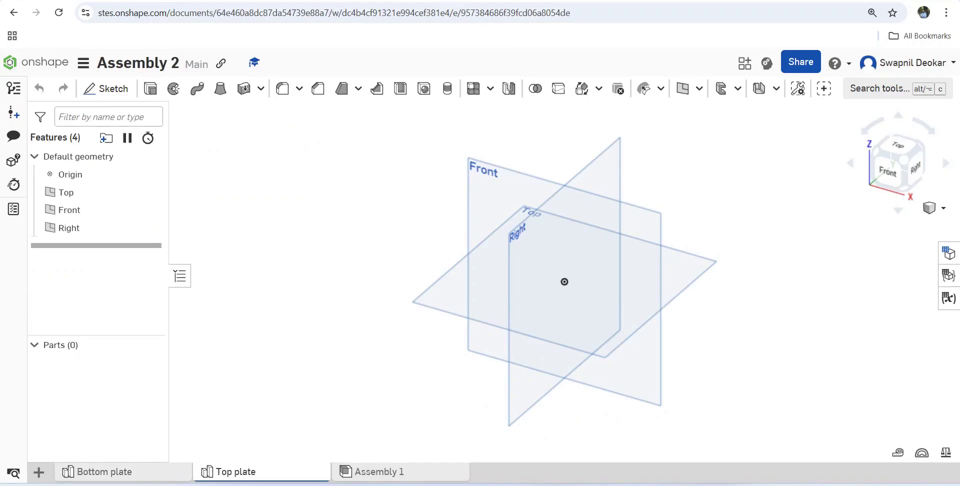
{"action": "key", "text": "alt+Tab"}
{"action": "left_click", "coordinate": [71, 284]}
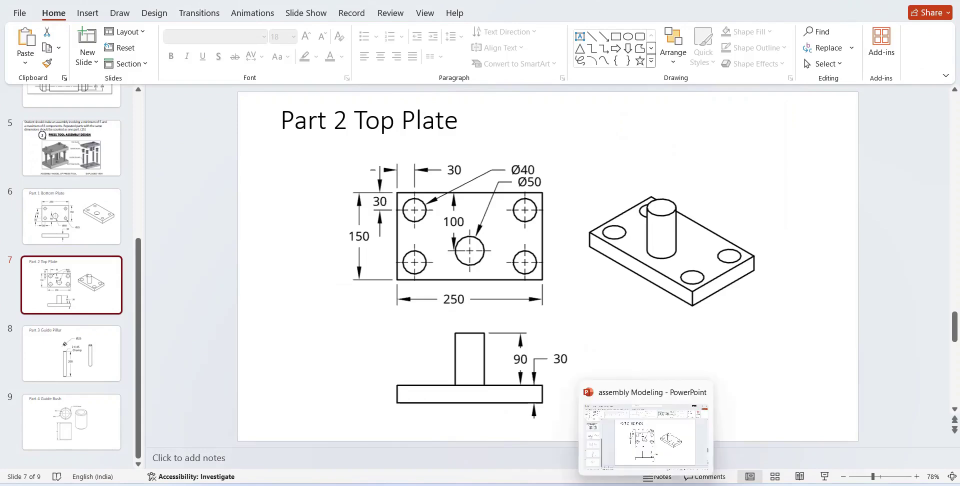
{"action": "left_click", "coordinate": [618, 485]}
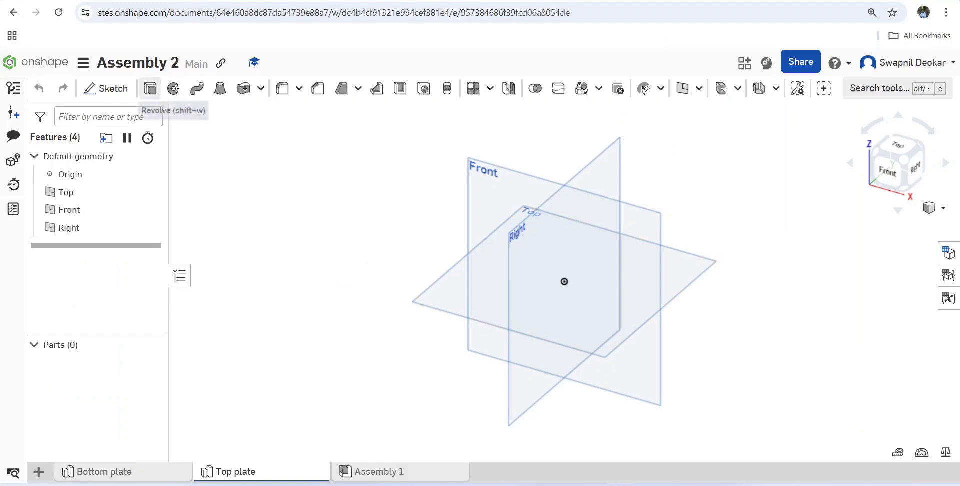
- Start a sketch on the Top plane, viewed normal to it, and draw a rectangle about 168 by 76 mm around the origin
{"action": "left_click", "coordinate": [103, 88]}
{"action": "left_click", "coordinate": [696, 268]}
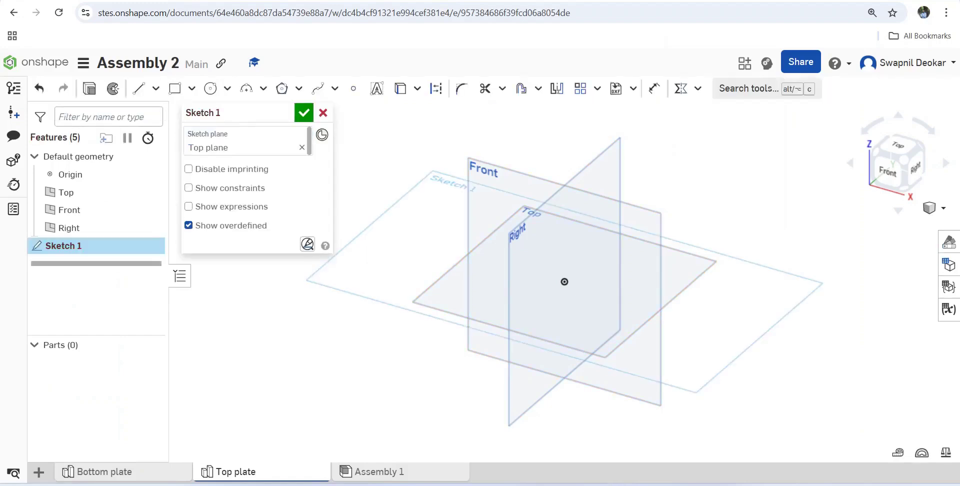
{"action": "right_click", "coordinate": [697, 269]}
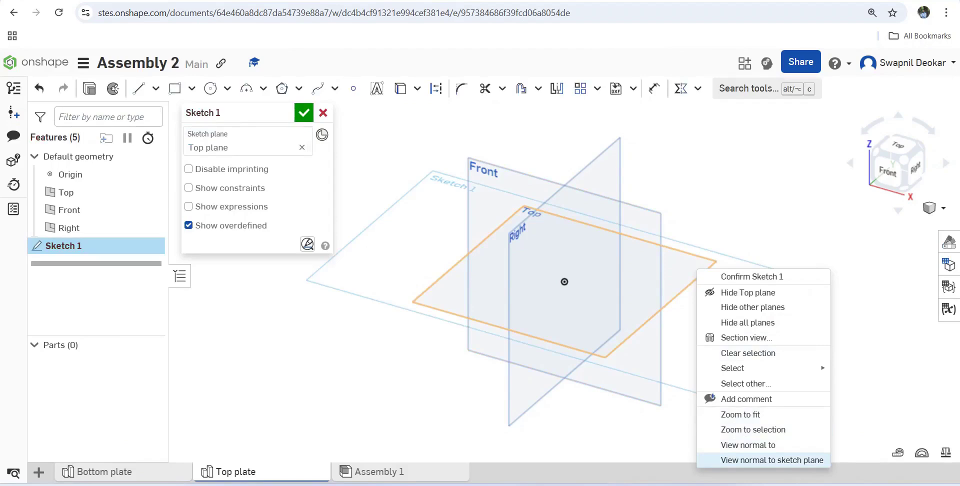
{"action": "left_click", "coordinate": [772, 460]}
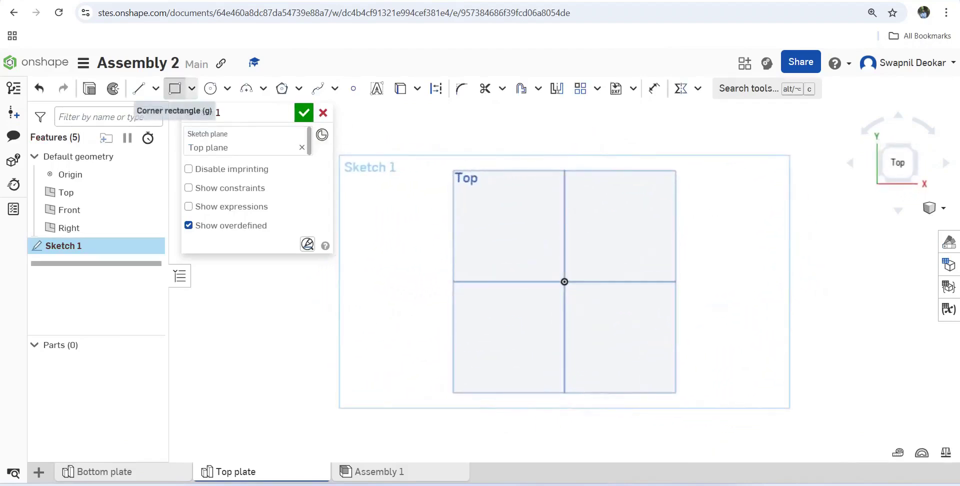
{"action": "left_click", "coordinate": [174, 89]}
{"action": "left_click", "coordinate": [459, 232]}
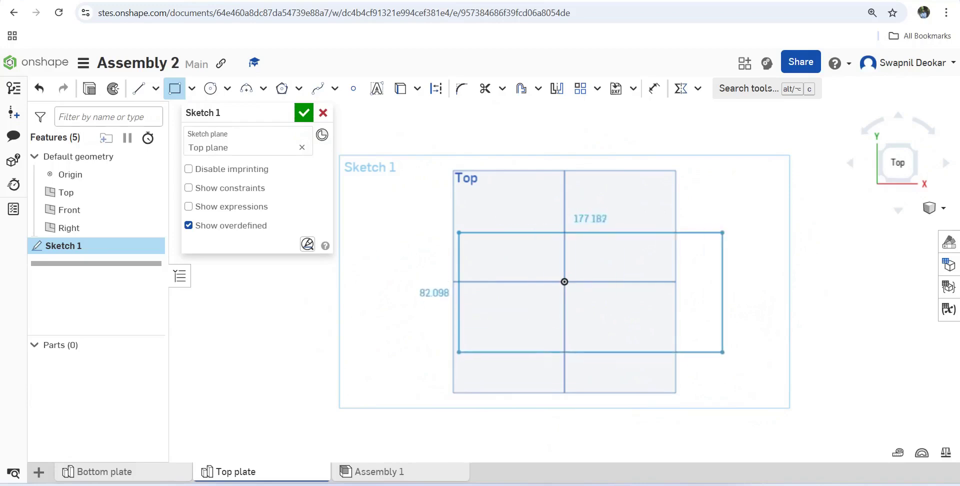
{"action": "left_click", "coordinate": [708, 345]}
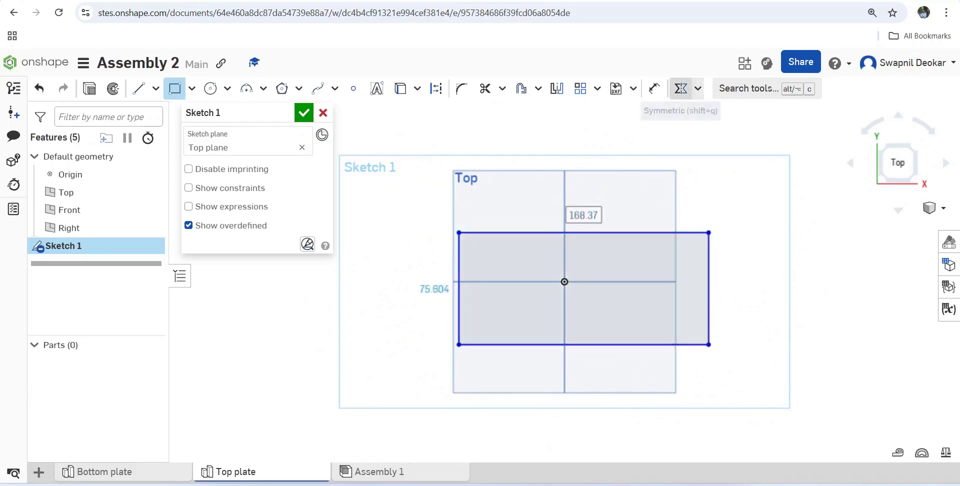
- Make the rectangle's vertical edges symmetric about the Right plane and its horizontal edges symmetric about the Front plane
{"action": "left_click", "coordinate": [680, 89]}
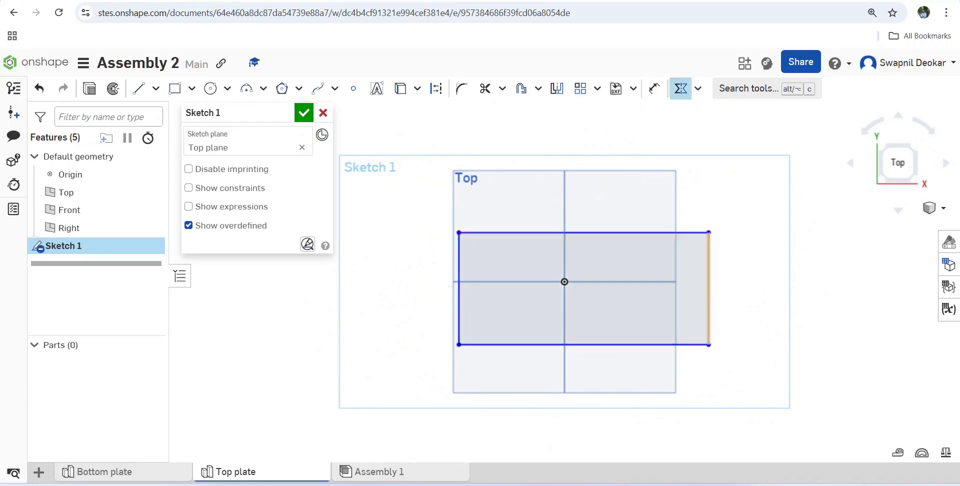
{"action": "left_click", "coordinate": [709, 270]}
{"action": "left_click", "coordinate": [564, 259]}
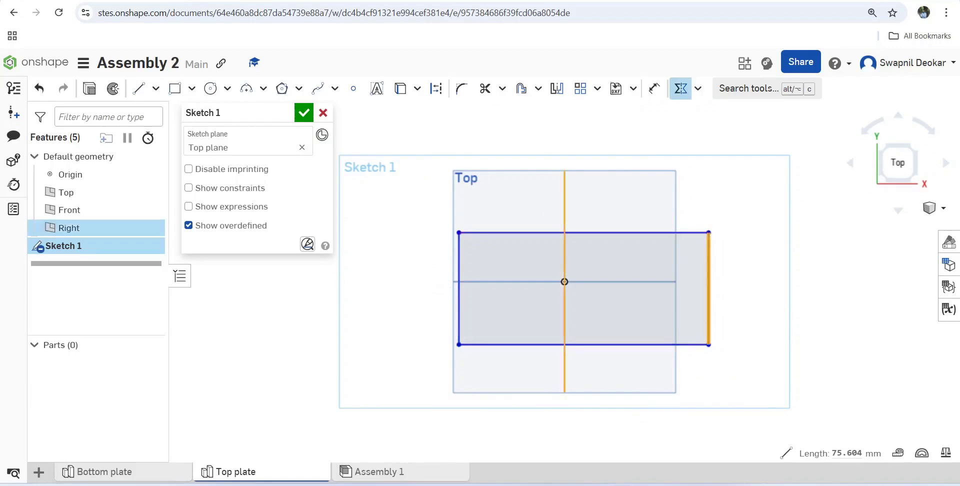
{"action": "left_click", "coordinate": [459, 287]}
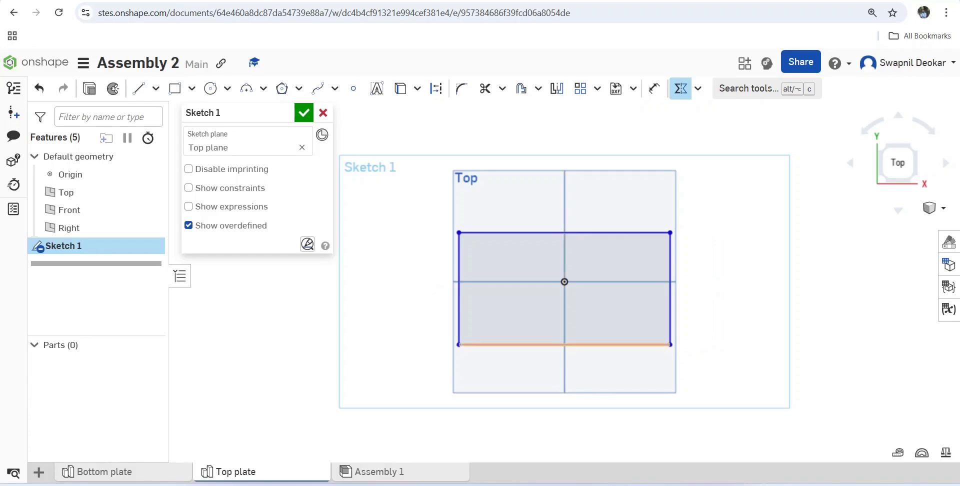
{"action": "left_click", "coordinate": [610, 232]}
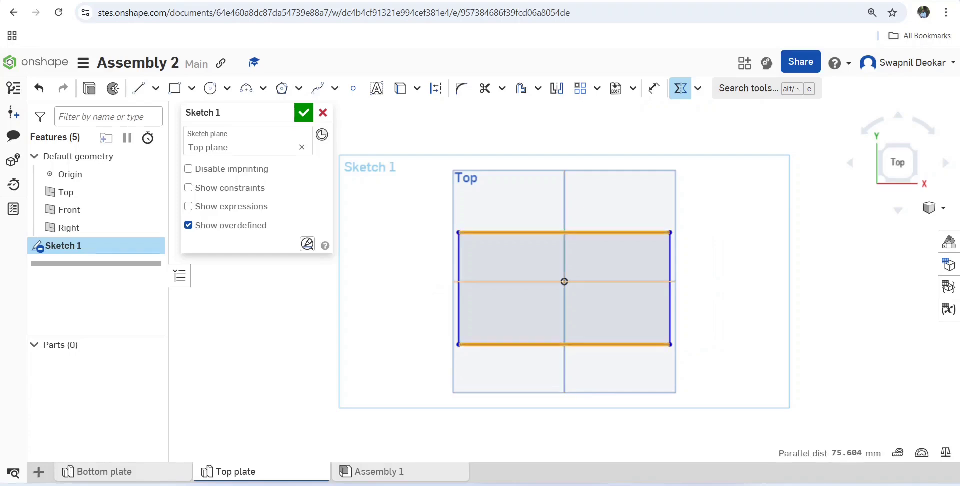
{"action": "left_click", "coordinate": [610, 282]}
{"action": "left_click", "coordinate": [620, 345]}
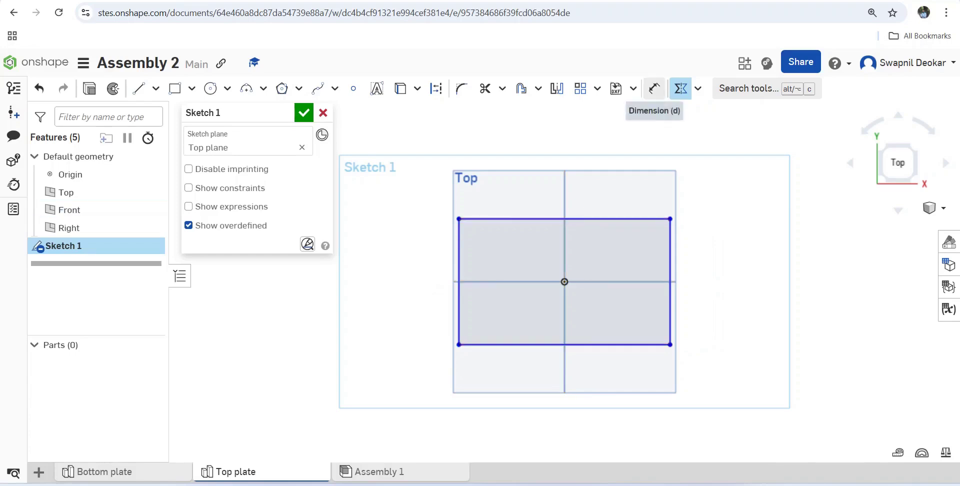
- Dimension the rectangle to 250 mm wide and 150 mm high
{"action": "left_click", "coordinate": [653, 89]}
{"action": "left_click", "coordinate": [600, 218]}
{"action": "left_click", "coordinate": [607, 174]}
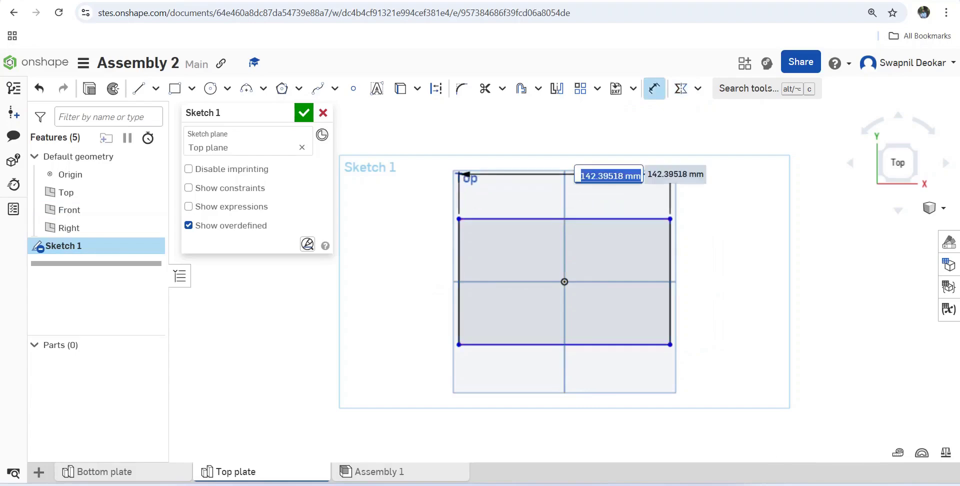
{"action": "type", "text": "250"}
{"action": "key", "text": "Return"}
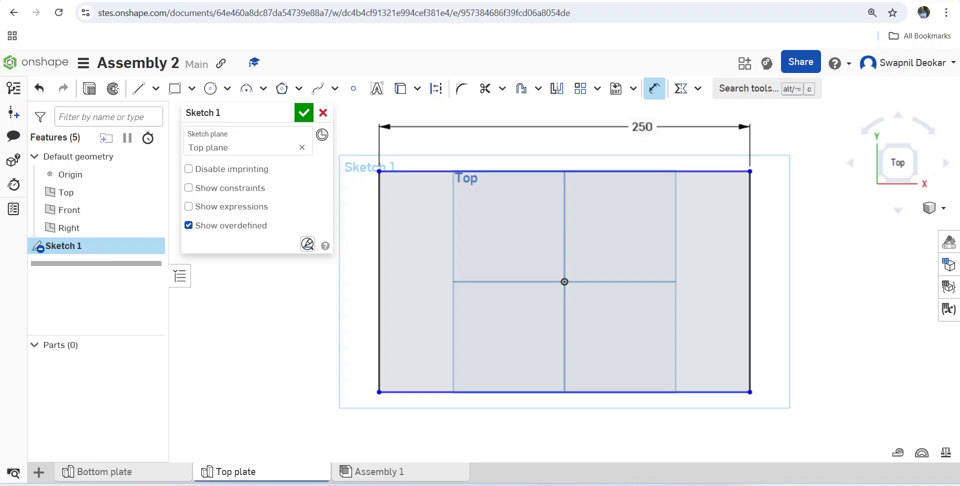
{"action": "left_click", "coordinate": [749, 279]}
{"action": "left_click", "coordinate": [787, 260]}
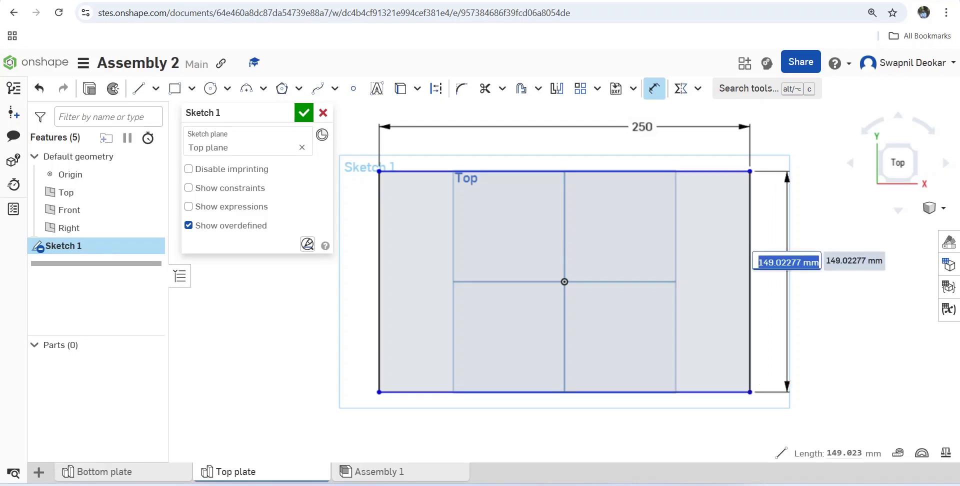
{"action": "type", "text": "150"}
{"action": "key", "text": "Return"}
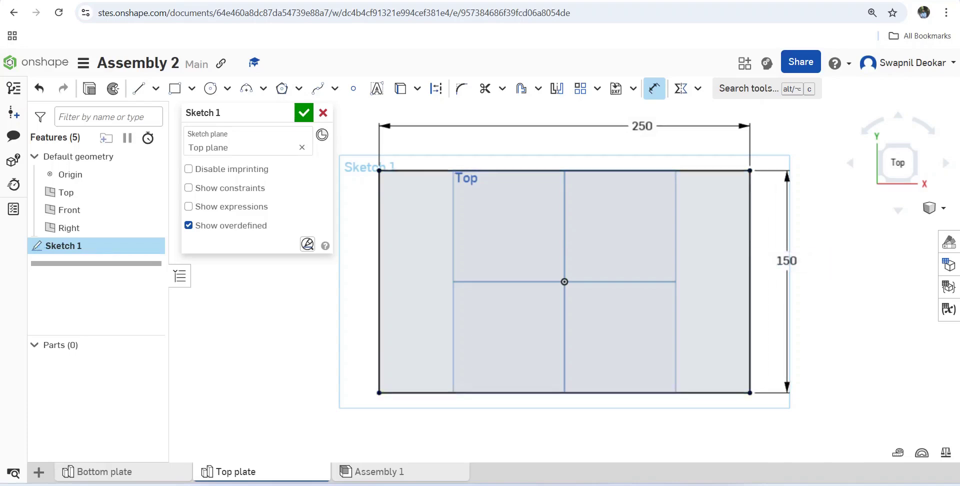
- Draw a circle near the rectangle's lower-right corner and dimension its diameter to 40 mm
{"action": "left_click", "coordinate": [210, 88]}
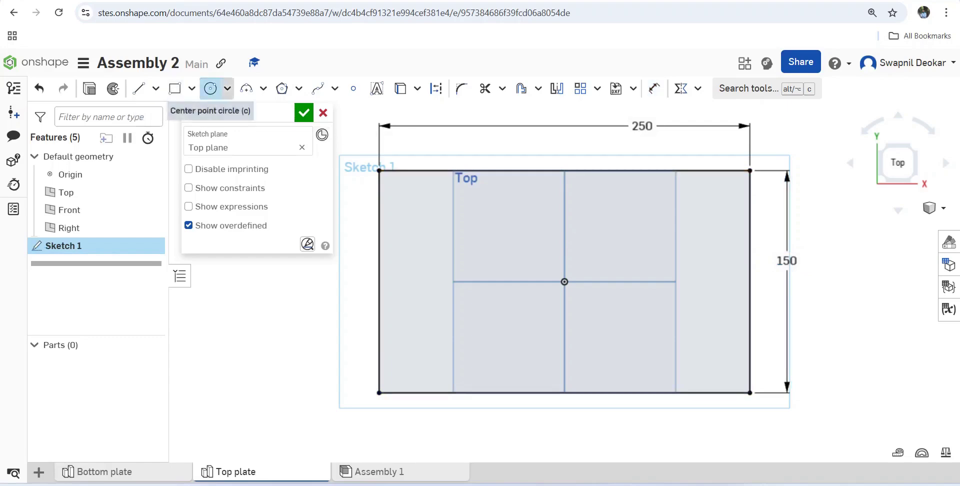
{"action": "left_click", "coordinate": [692, 357]}
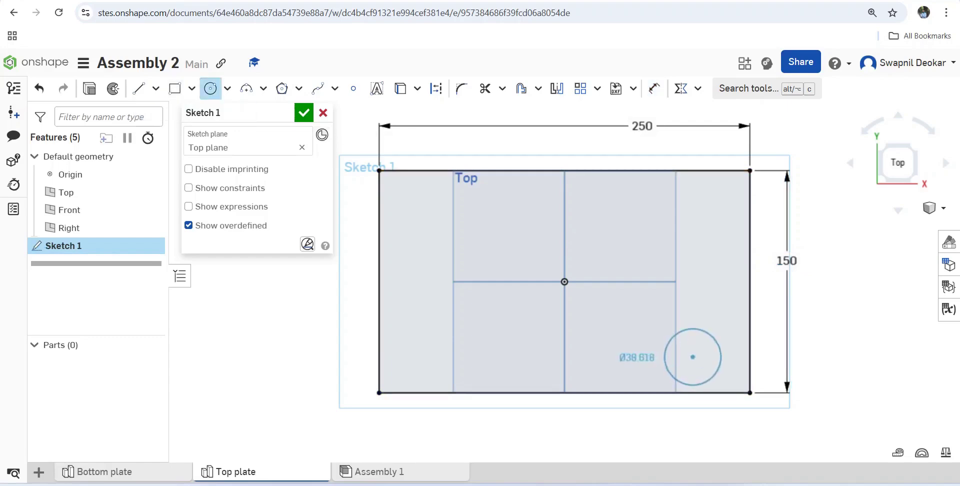
{"action": "left_click", "coordinate": [720, 357]}
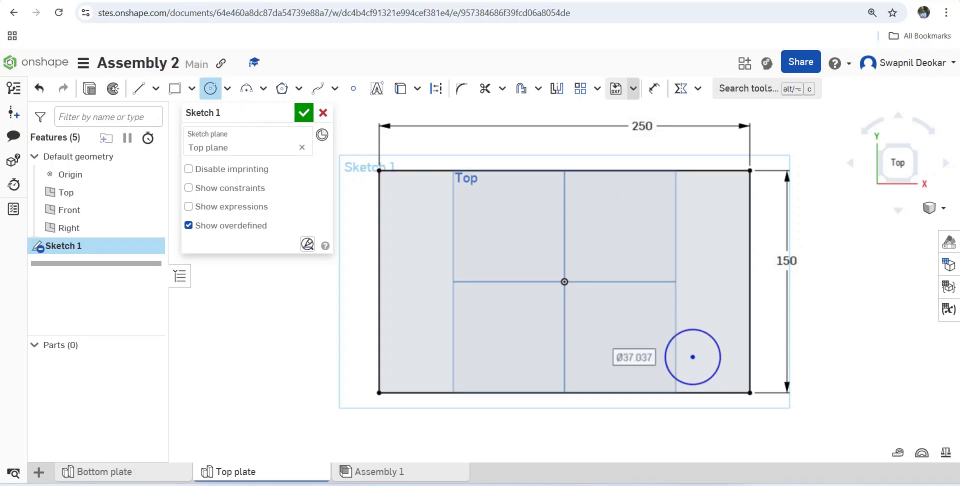
{"action": "left_click", "coordinate": [654, 88]}
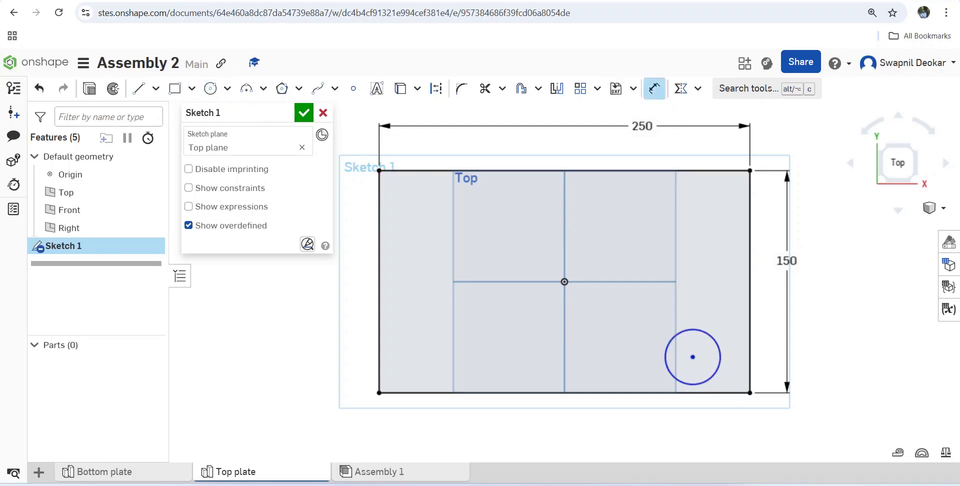
{"action": "left_click", "coordinate": [718, 344]}
{"action": "left_click", "coordinate": [825, 304]}
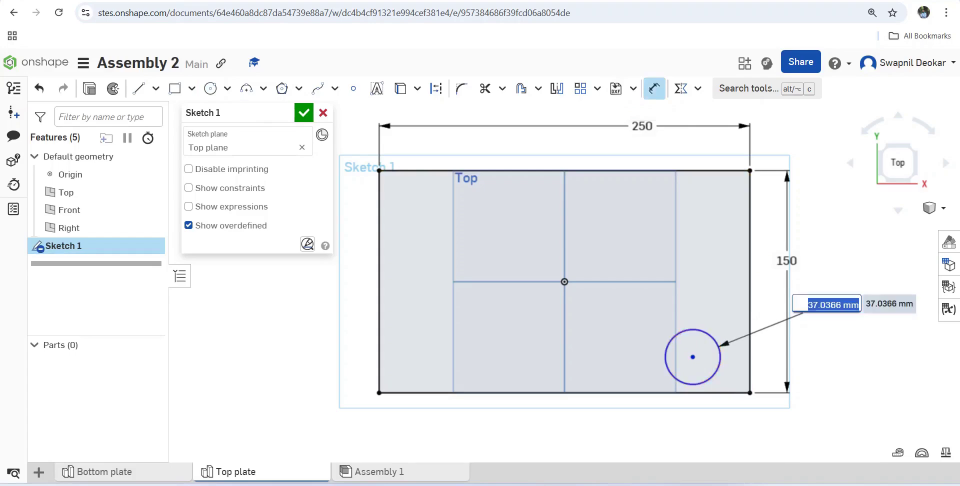
{"action": "type", "text": "40"}
{"action": "key", "text": "Return"}
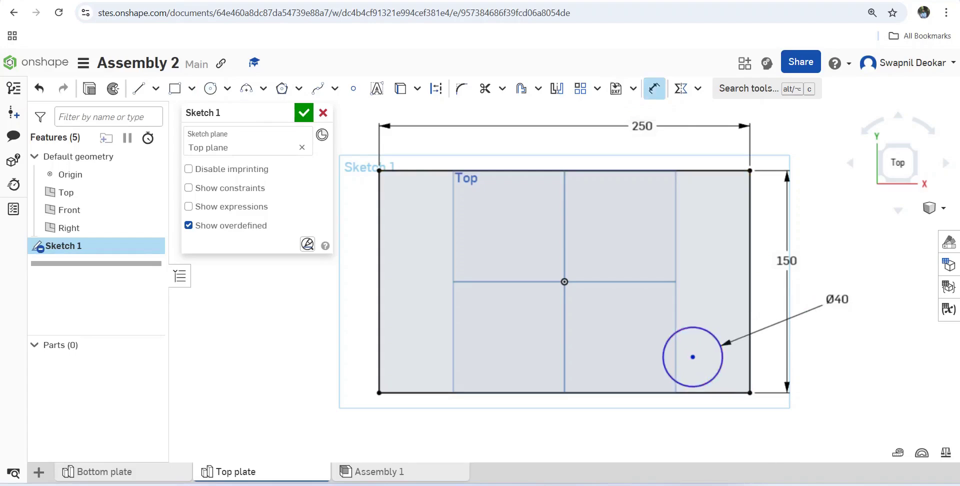
- Dimension the circle's center 30 mm from the rectangle's bottom edge and 30 mm from its right edge
{"action": "left_click", "coordinate": [692, 357]}
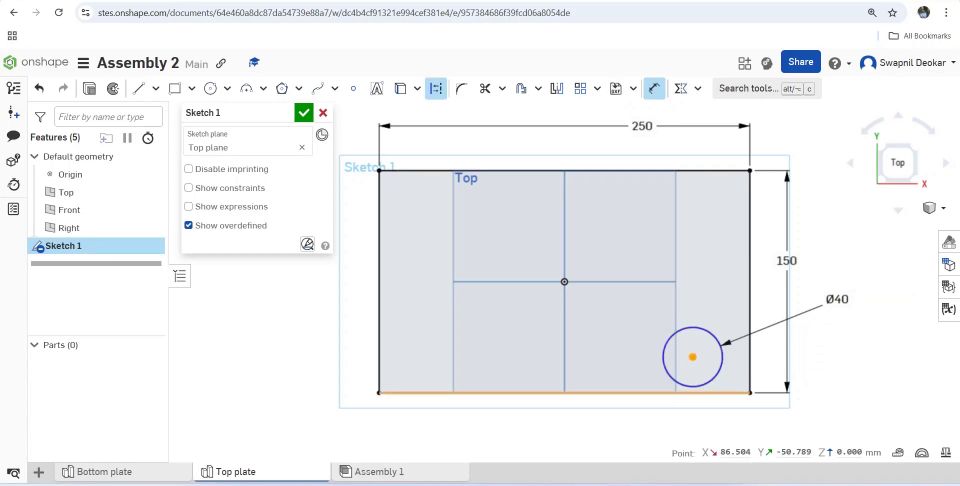
{"action": "left_click", "coordinate": [703, 392]}
{"action": "left_click", "coordinate": [839, 379]}
{"action": "type", "text": "30"}
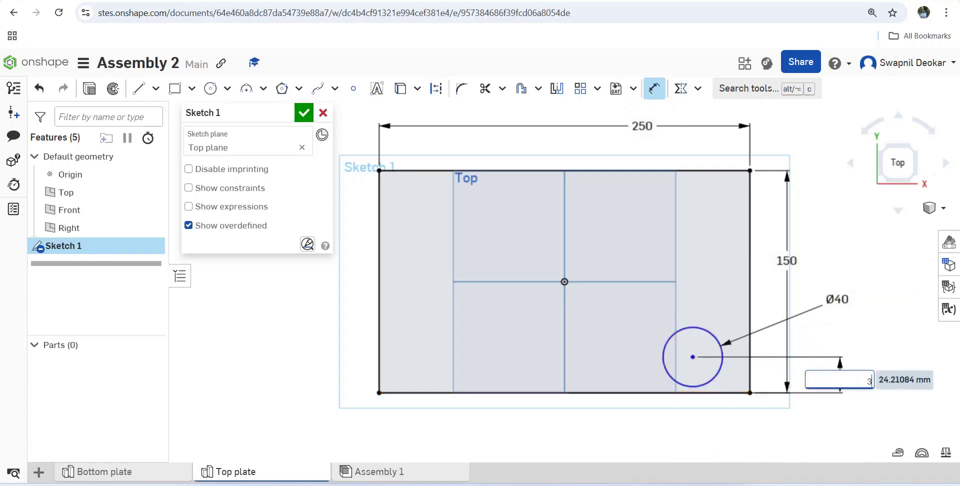
{"action": "key", "text": "Return"}
{"action": "left_click", "coordinate": [692, 348]}
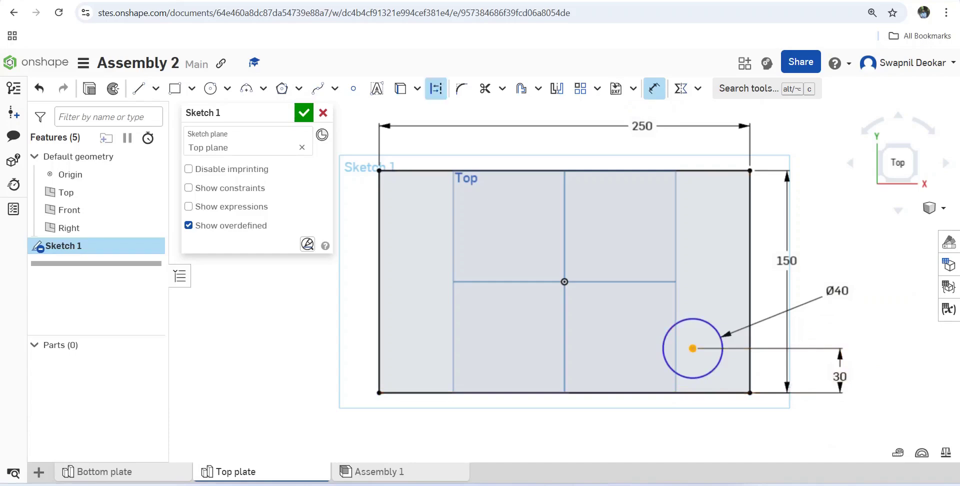
{"action": "left_click", "coordinate": [750, 325]}
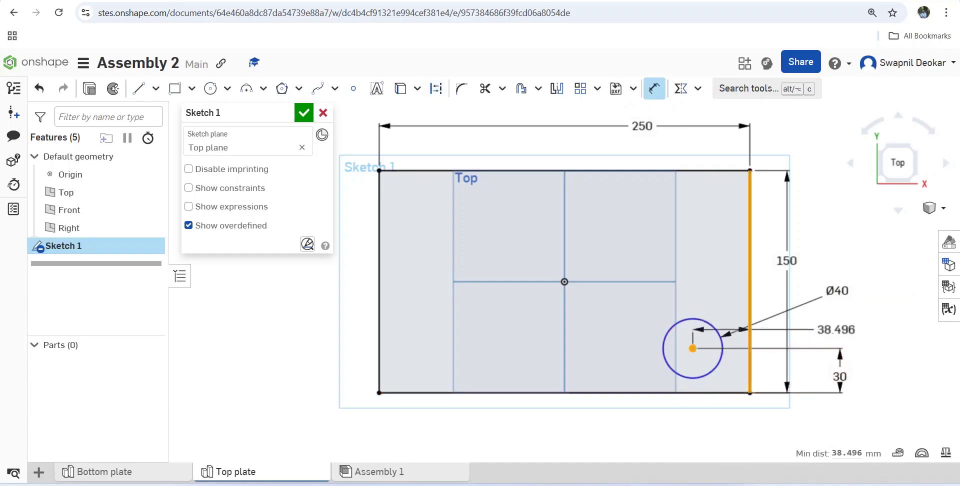
{"action": "left_click", "coordinate": [720, 424]}
{"action": "type", "text": "30"}
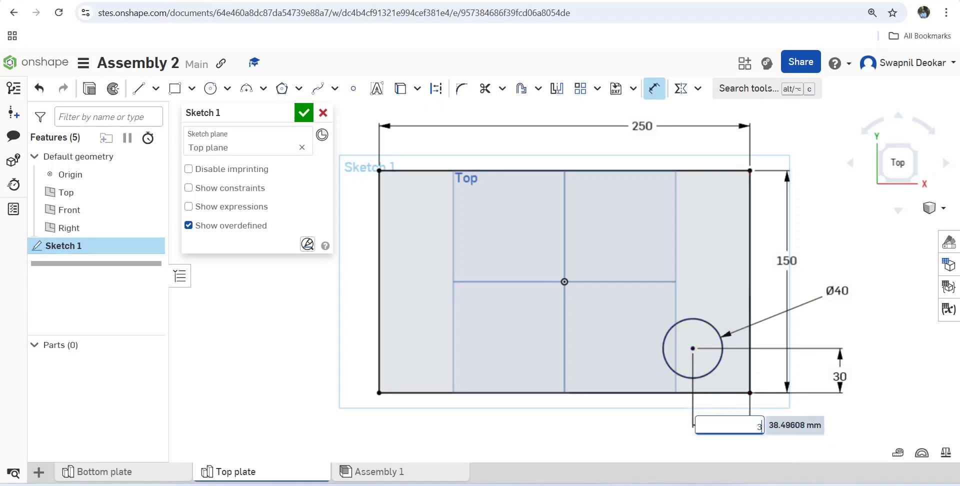
{"action": "key", "text": "Return"}
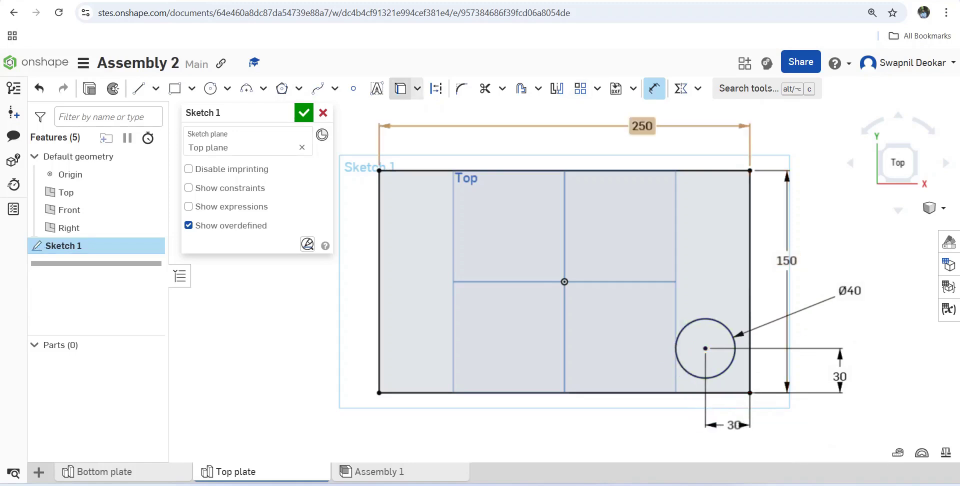
- Draw a vertical construction line about 84 mm long and a horizontal construction line, both passing through the origin
{"action": "left_click", "coordinate": [138, 89]}
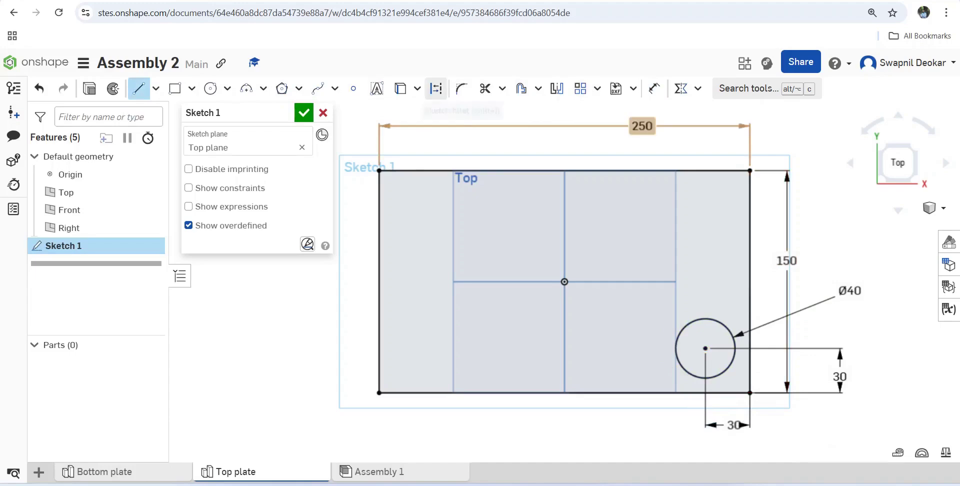
{"action": "left_click", "coordinate": [435, 88]}
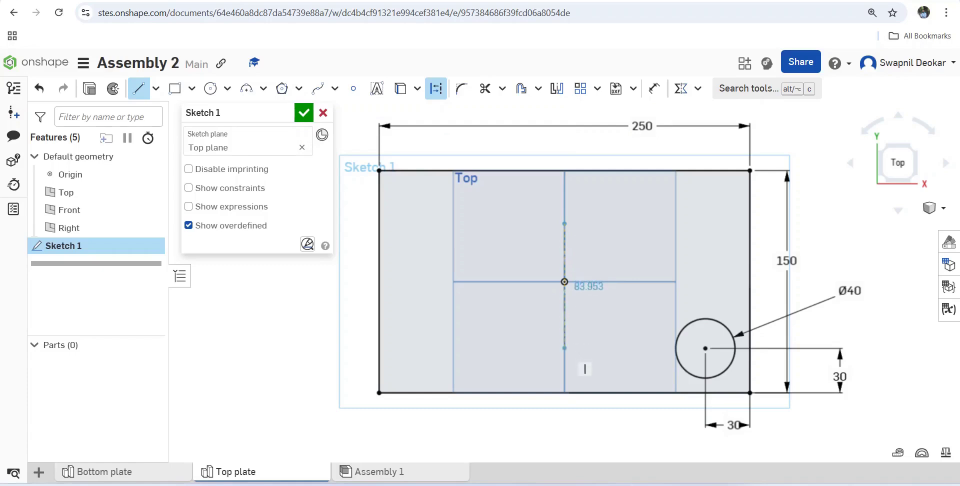
{"action": "left_click", "coordinate": [564, 347]}
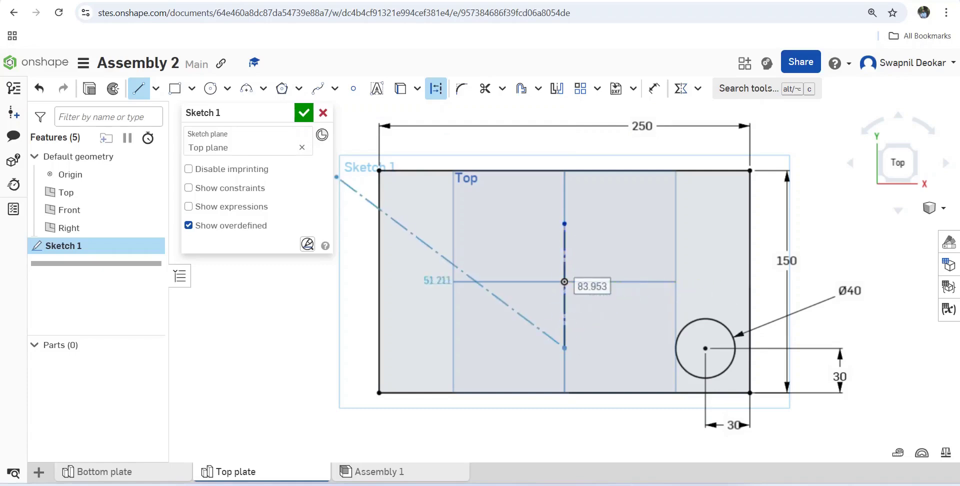
{"action": "left_click", "coordinate": [138, 89]}
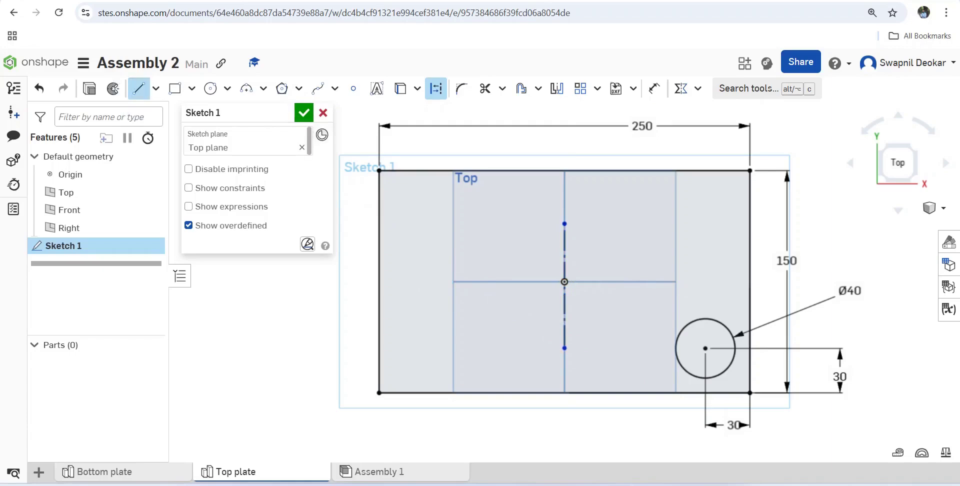
{"action": "left_click", "coordinate": [487, 282]}
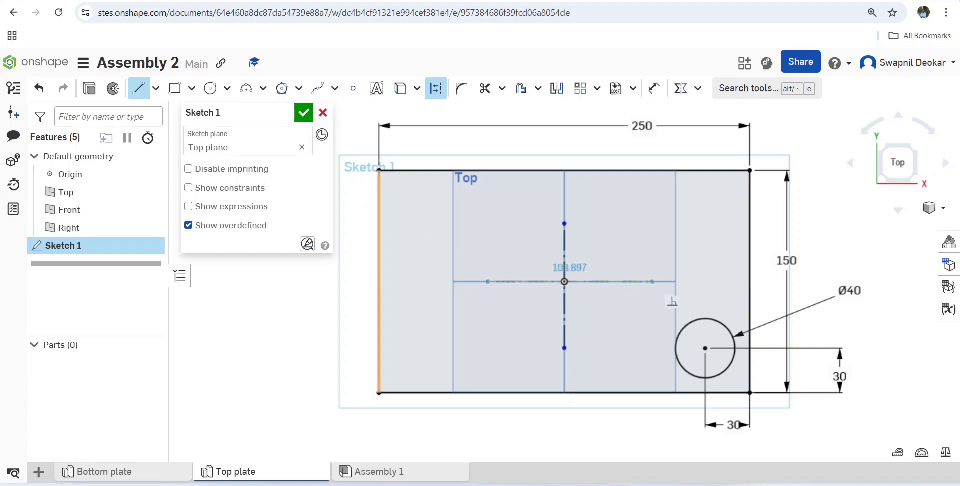
{"action": "left_click", "coordinate": [676, 282]}
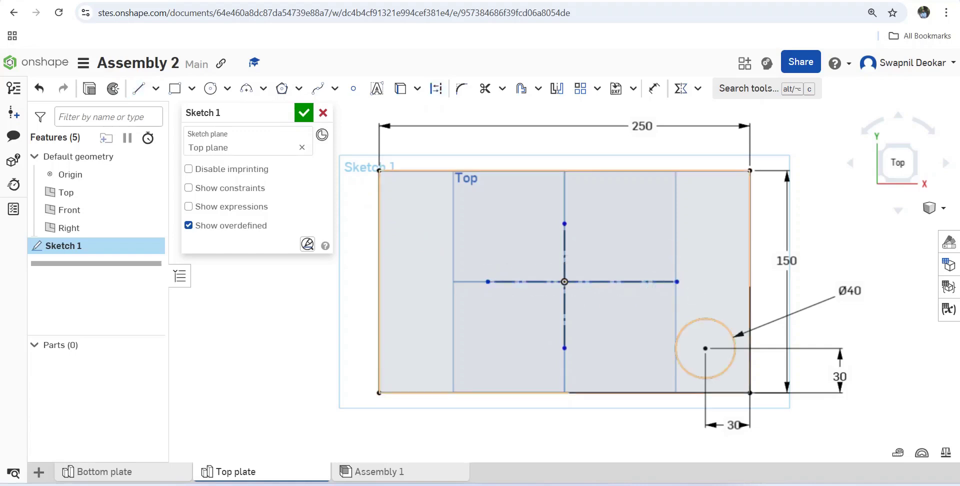
{"action": "key", "text": "Escape"}
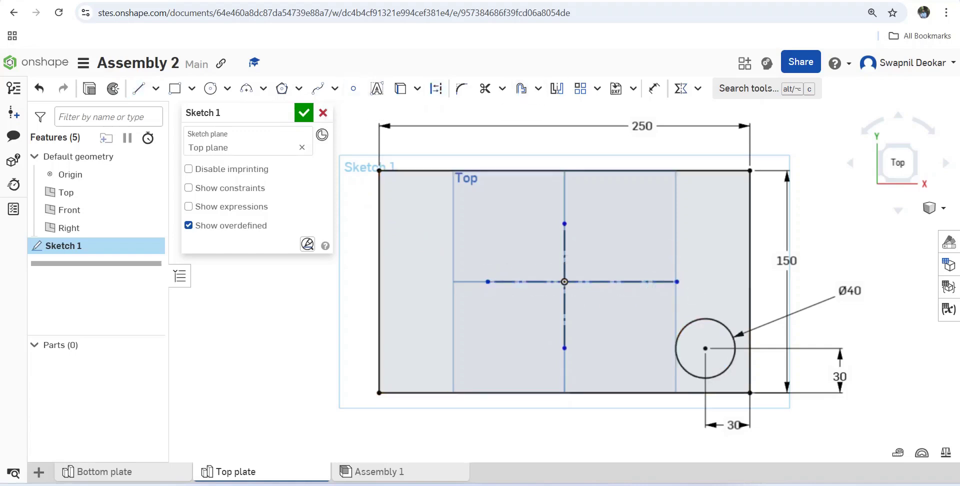
- Mirror the 40 mm circle about the horizontal construction line
{"action": "left_click", "coordinate": [556, 88]}
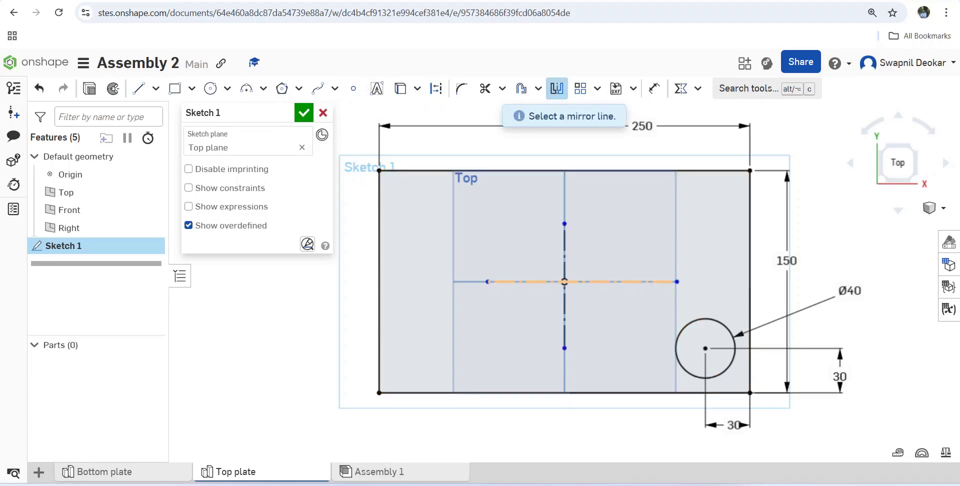
{"action": "left_click", "coordinate": [620, 281]}
{"action": "left_click", "coordinate": [681, 361]}
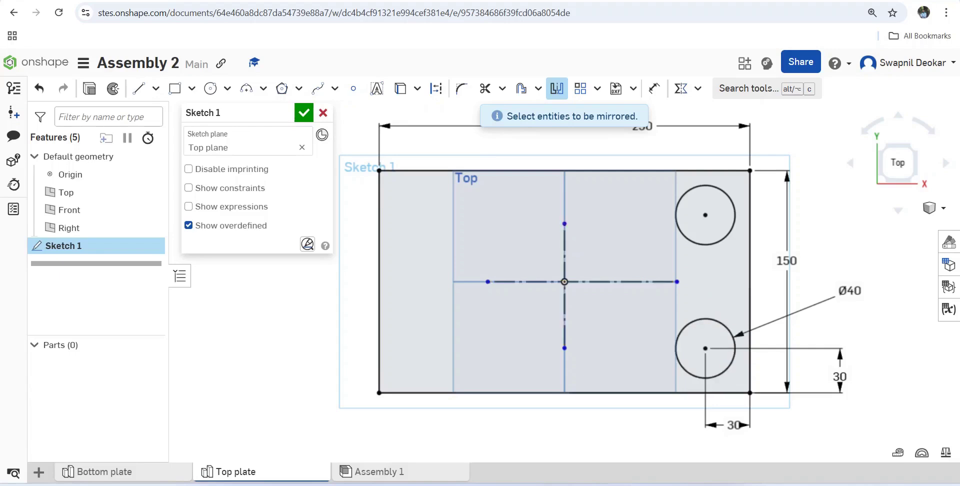
- Mirror both right-hand circles about the vertical construction line and finish the sketch
{"action": "left_click", "coordinate": [556, 88]}
{"action": "left_click", "coordinate": [556, 89]}
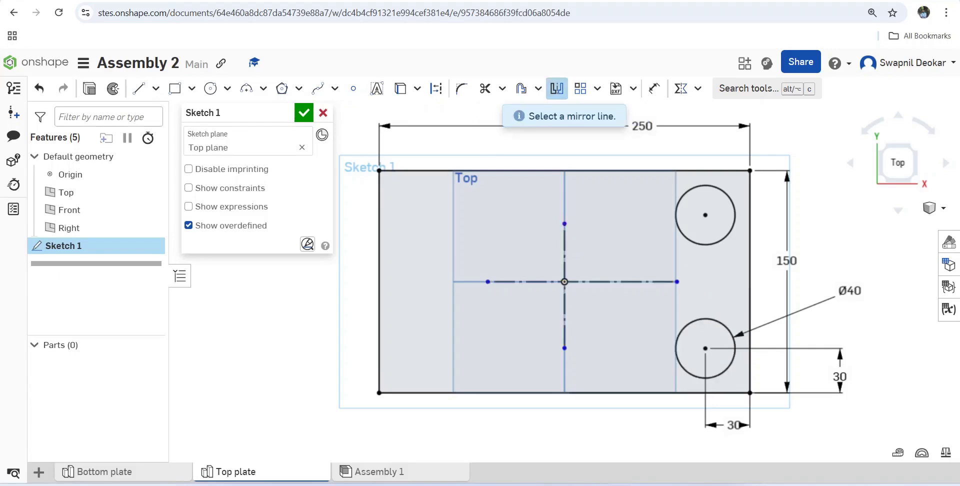
{"action": "left_click", "coordinate": [564, 305]}
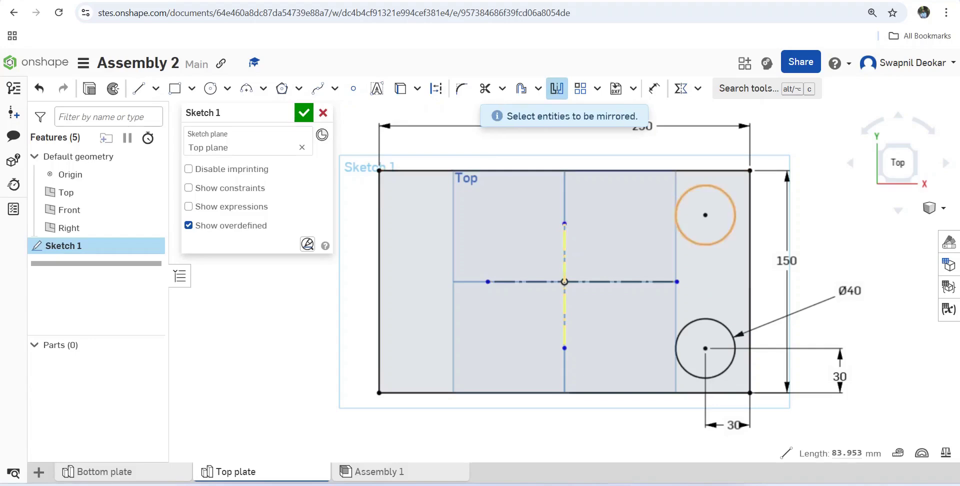
{"action": "left_click", "coordinate": [676, 220]}
{"action": "left_click", "coordinate": [676, 350]}
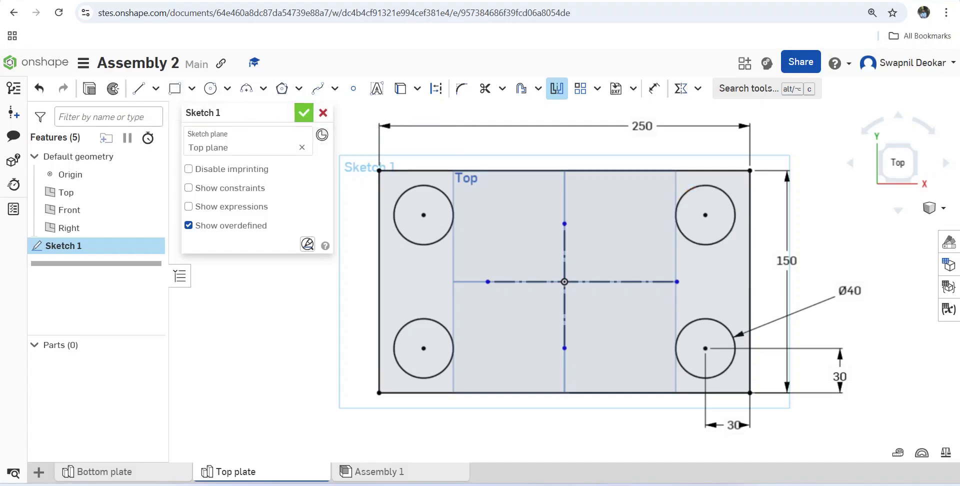
{"action": "left_click", "coordinate": [303, 112]}
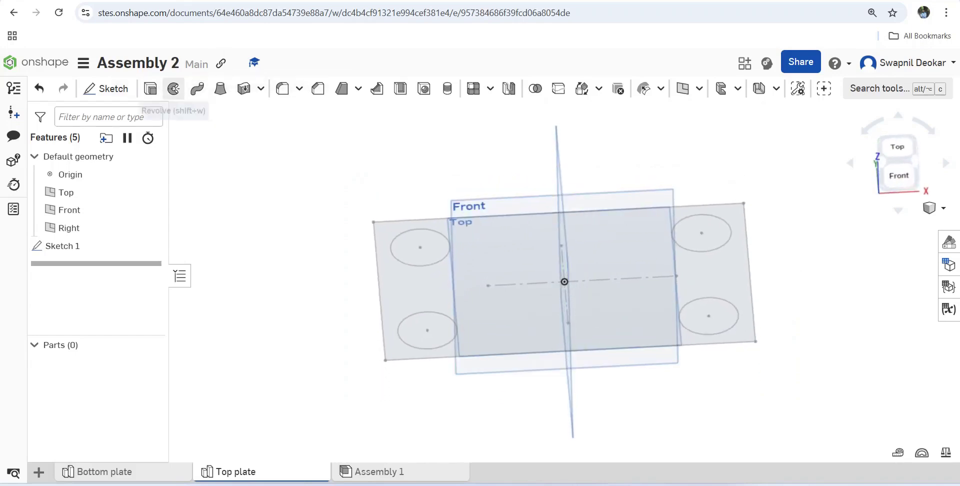
- Check the top plate drawing in the other window and extrude the plate region around the four circles 30 mm as a new solid
{"action": "left_click", "coordinate": [150, 88]}
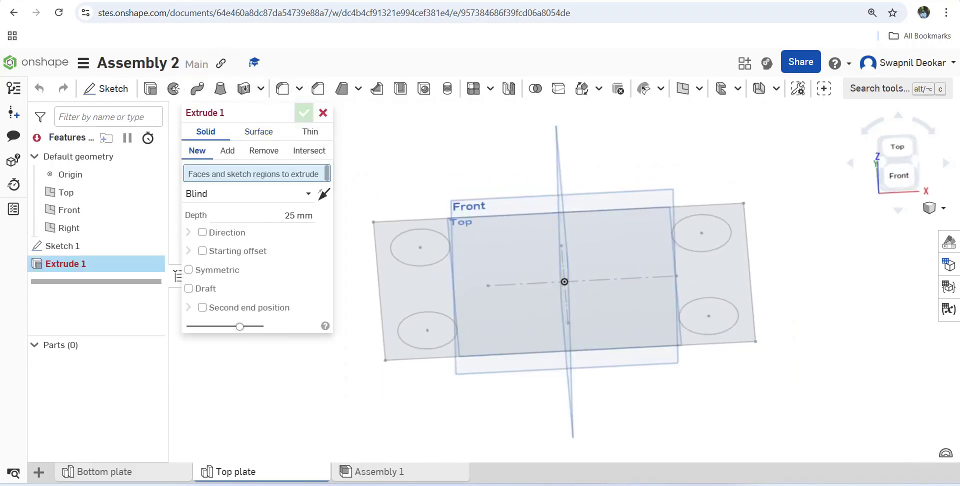
{"action": "key", "text": "alt+Tab"}
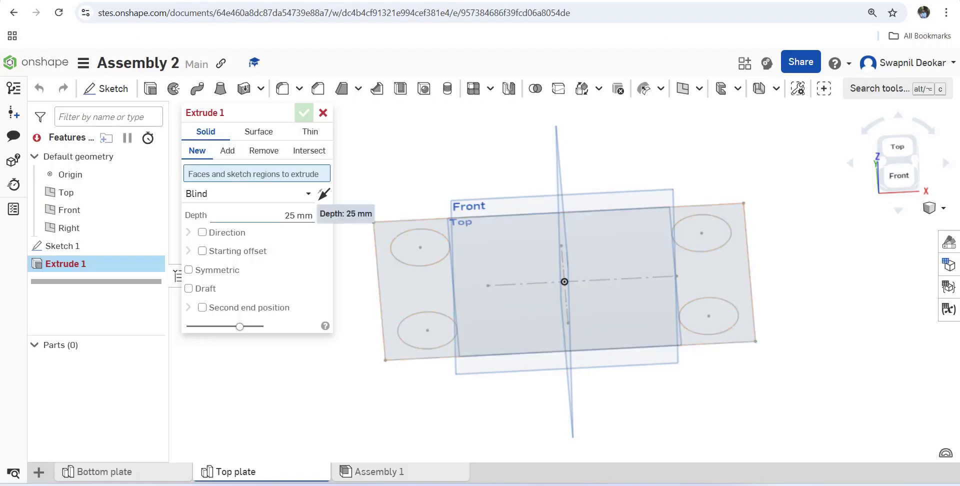
{"action": "left_click", "coordinate": [297, 215]}
{"action": "type", "text": "30"}
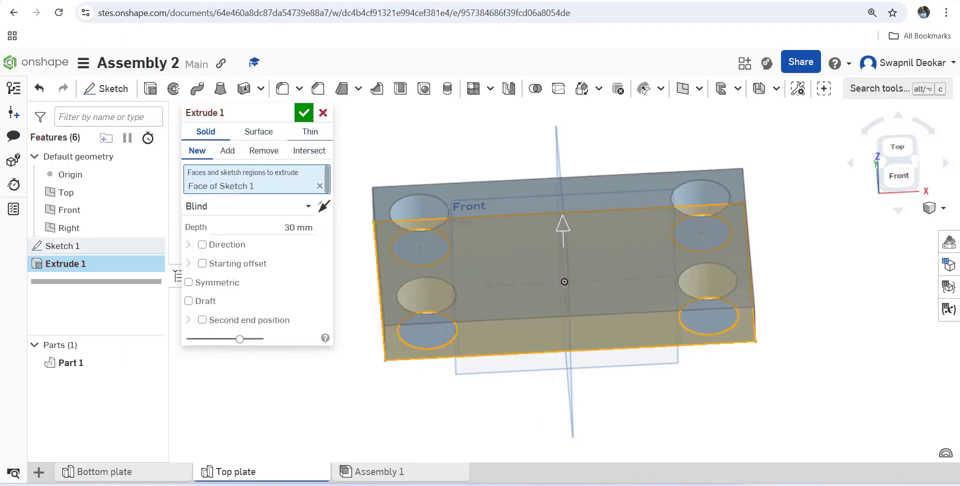
{"action": "key", "text": "Return"}
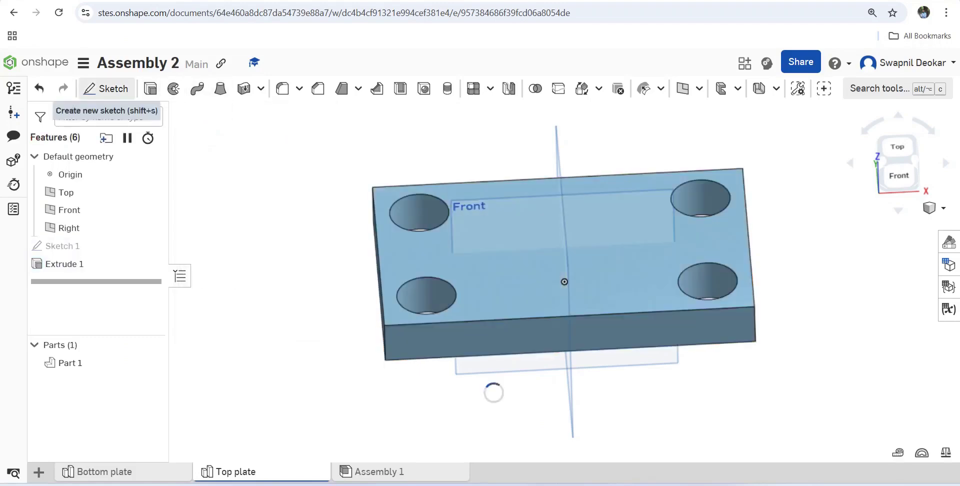
- Start a new sketch on the plate's upper face and view it normal to the sketch plane
{"action": "left_click", "coordinate": [106, 88]}
{"action": "left_click", "coordinate": [619, 280]}
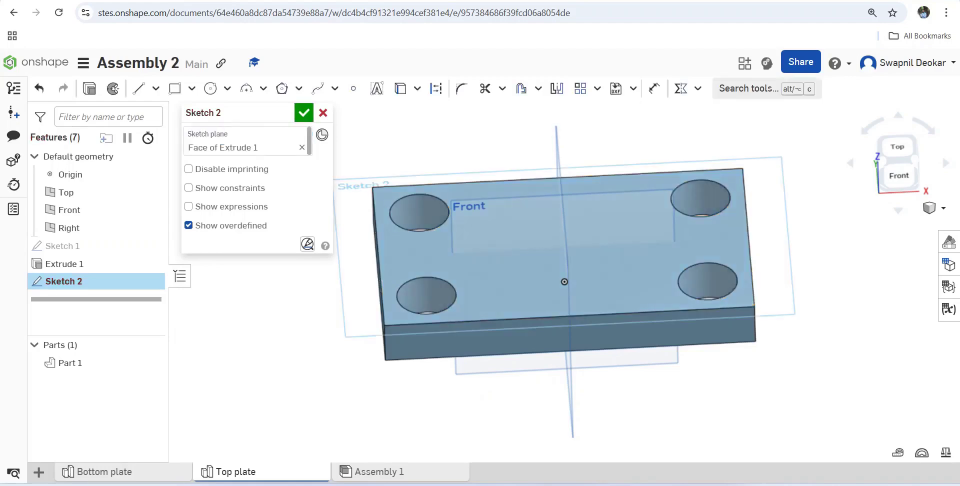
{"action": "right_click", "coordinate": [619, 280]}
{"action": "left_click", "coordinate": [694, 271]}
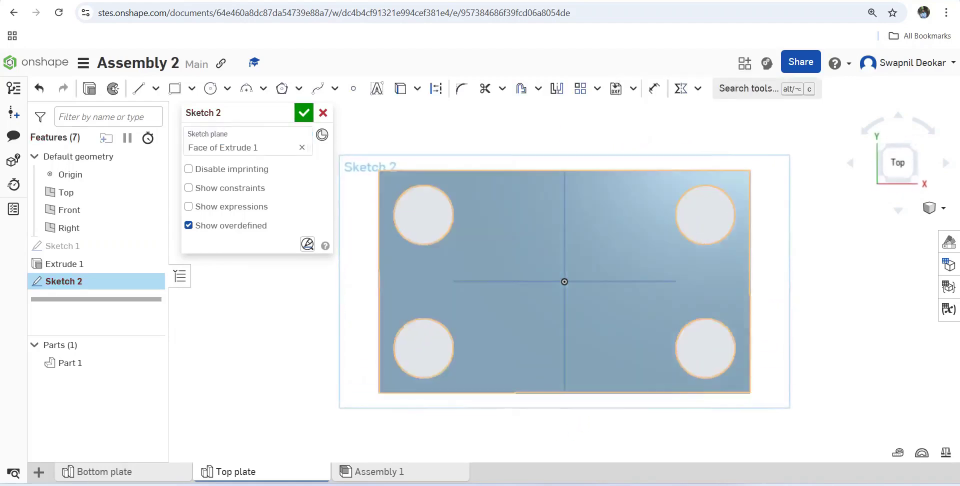
- Sketch a circle on the plate's vertical centreline below the origin and set its diameter to 50 mm
{"action": "left_click", "coordinate": [210, 89]}
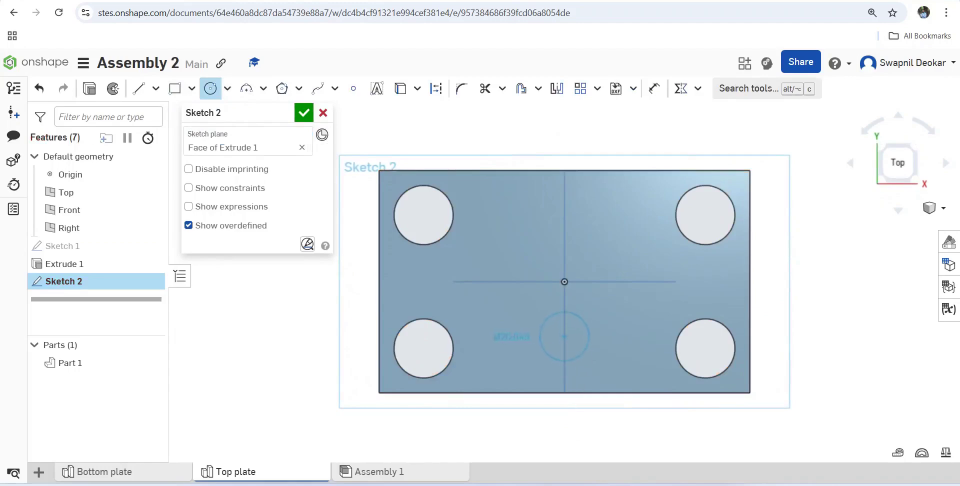
{"action": "left_click", "coordinate": [584, 316]}
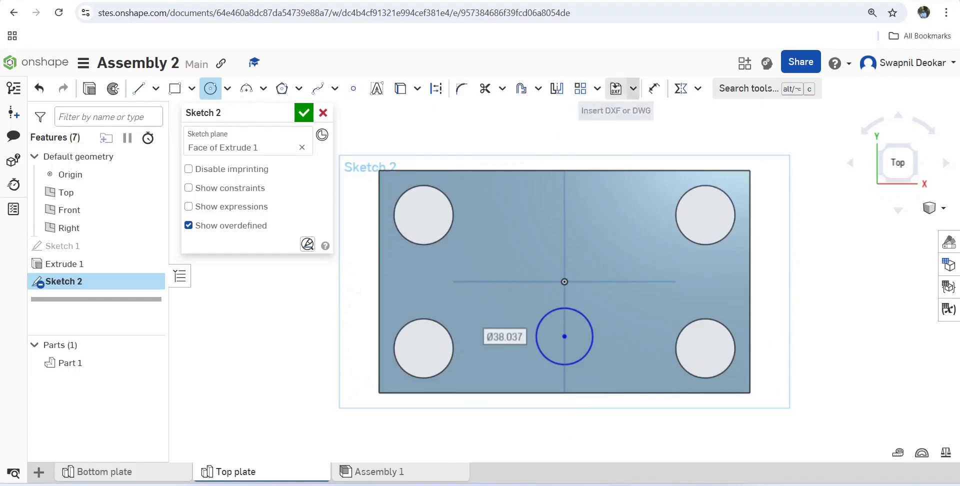
{"action": "left_click", "coordinate": [654, 88]}
{"action": "left_click", "coordinate": [580, 360]}
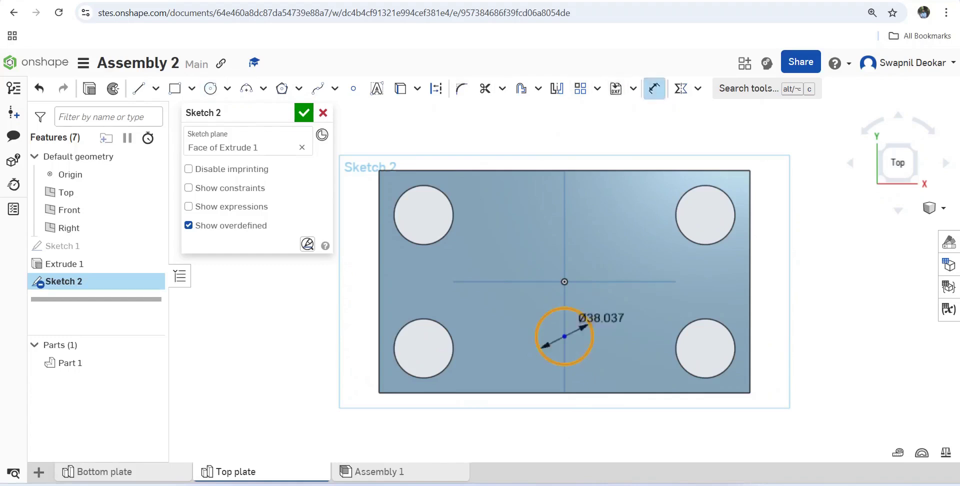
{"action": "left_click", "coordinate": [845, 271]}
{"action": "type", "text": "50"}
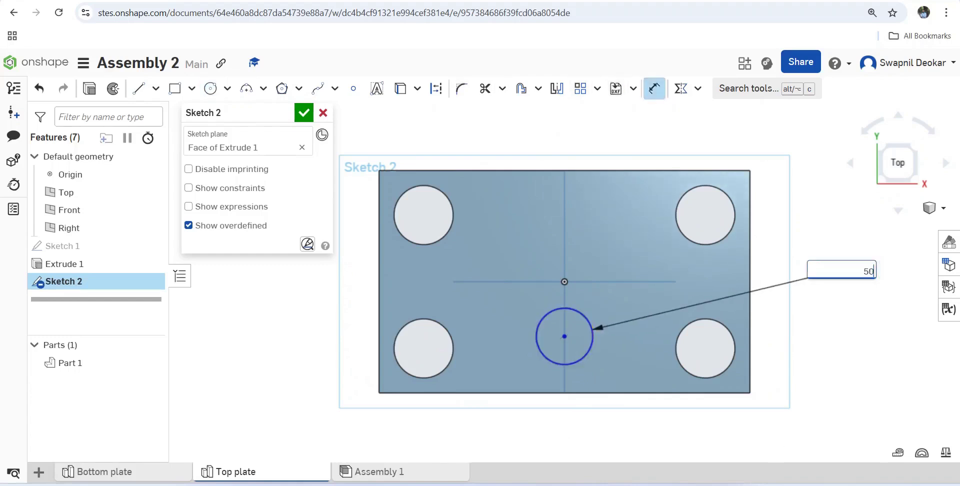
{"action": "key", "text": "Return"}
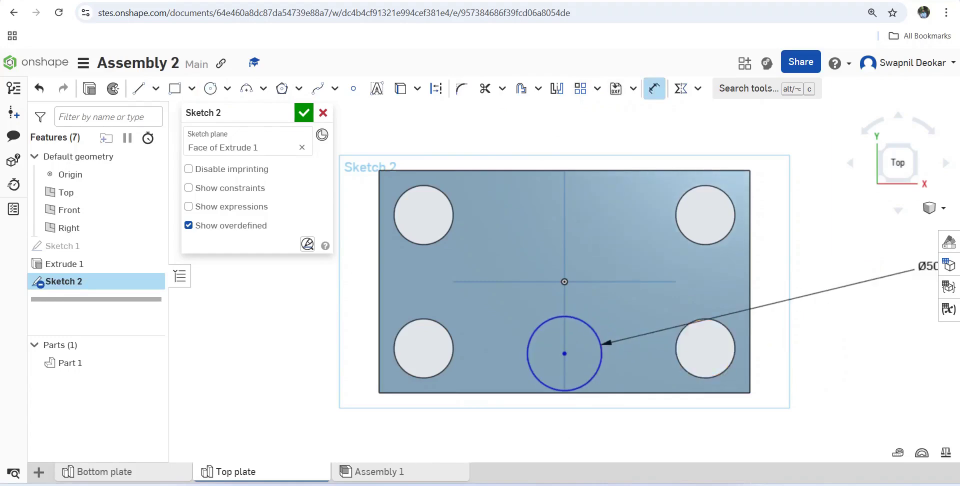
- Dimension the circle's centre 50 mm from the plate's lower edge and finish the sketch
{"action": "left_click", "coordinate": [564, 353]}
{"action": "left_click", "coordinate": [555, 392]}
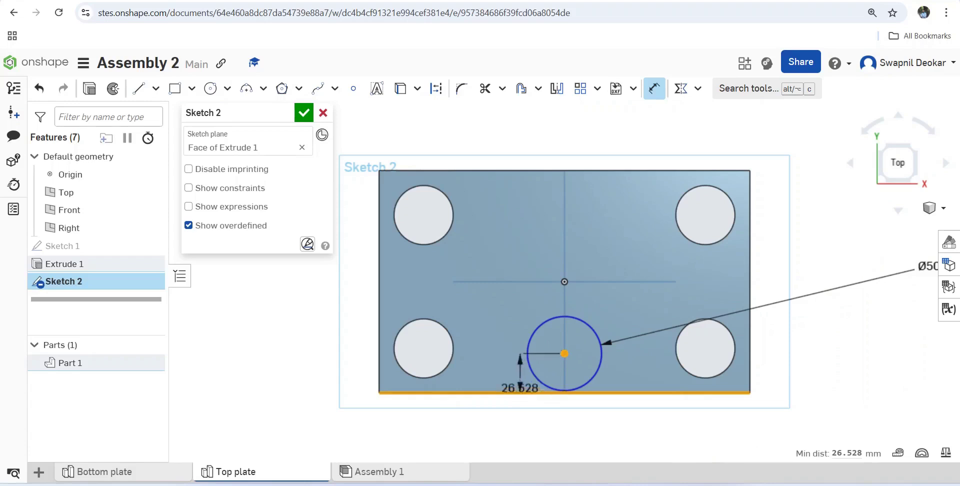
{"action": "left_click", "coordinate": [495, 375]}
{"action": "type", "text": "50"}
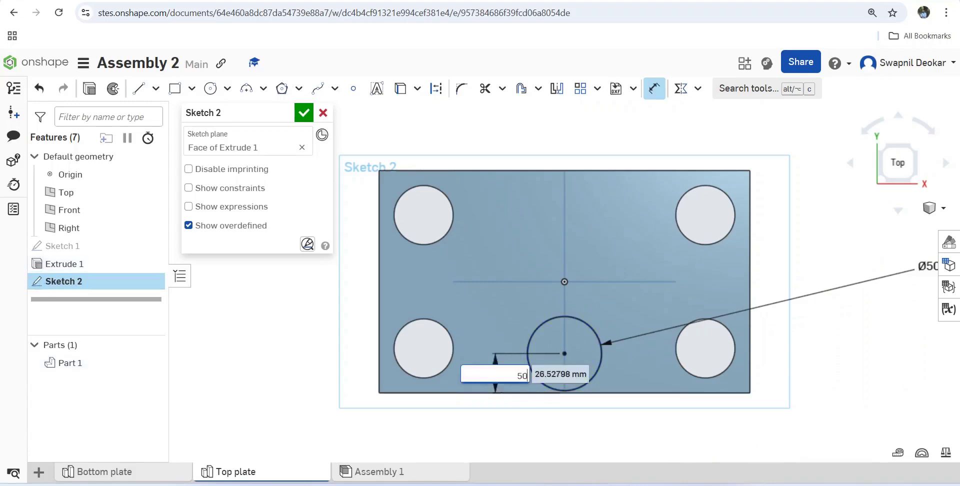
{"action": "key", "text": "Return"}
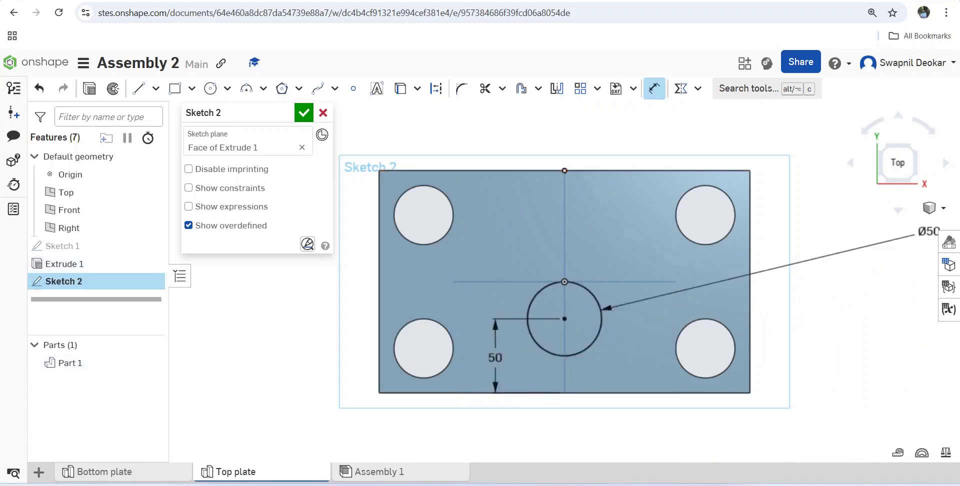
{"action": "key", "text": "Return"}
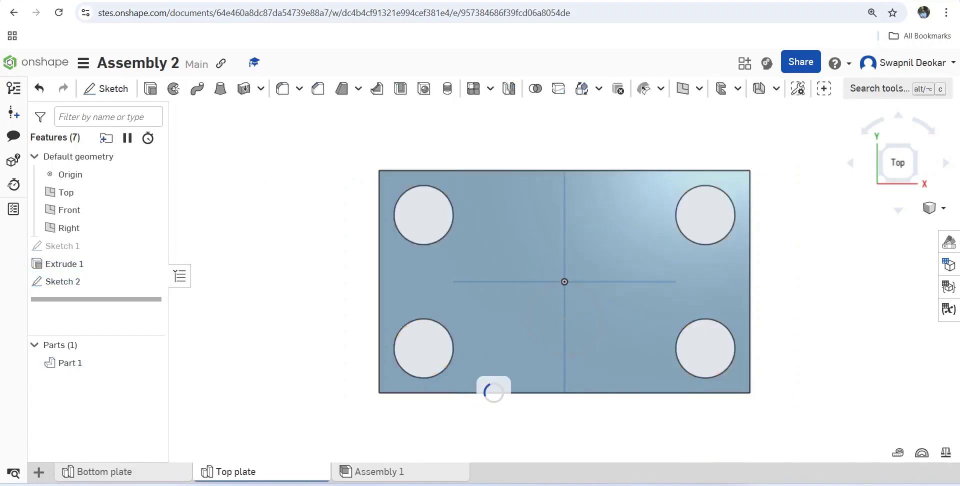
- Extrude the 50 mm circle 90 mm upward from the plate, adding it to the existing part
{"action": "right_click_drag", "start_coordinate": [493, 390], "coordinate": [480, 325]}
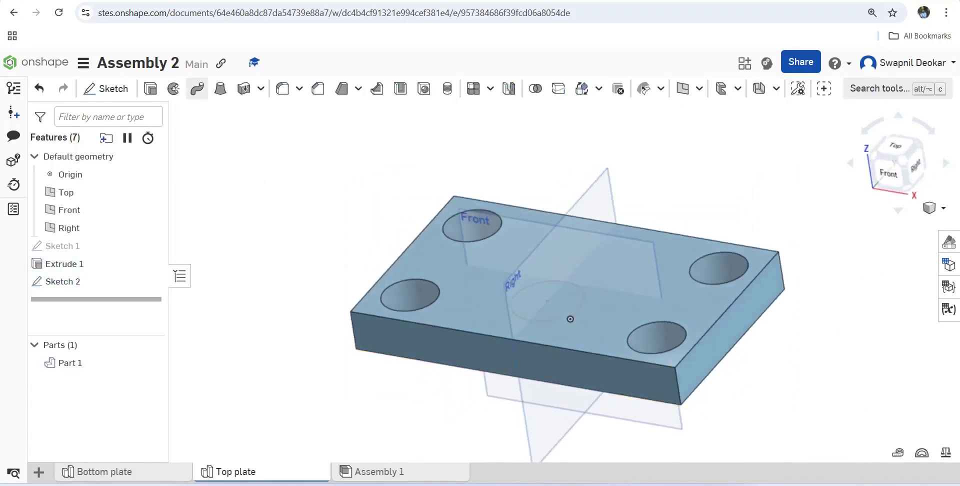
{"action": "left_click", "coordinate": [150, 88]}
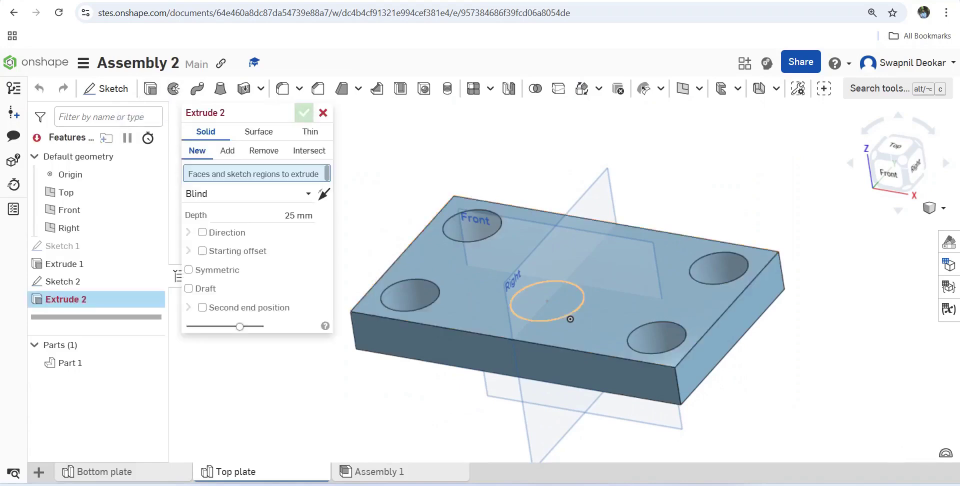
{"action": "left_click", "coordinate": [570, 319]}
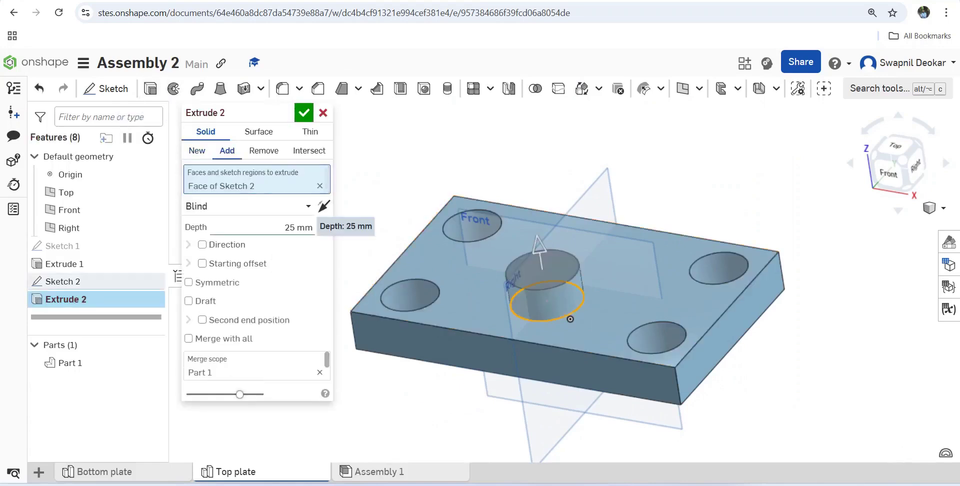
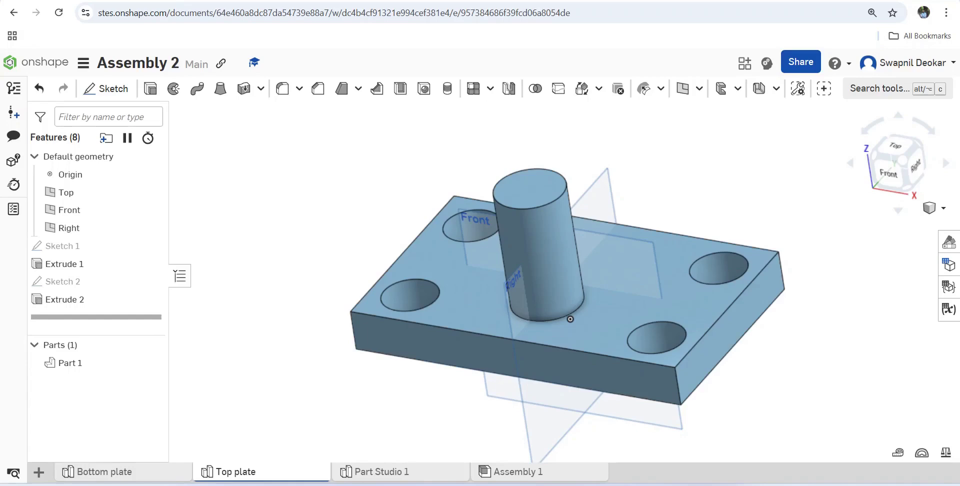
- Open Part Studio 1 and create another part studio in the document
{"action": "left_click", "coordinate": [400, 471]}
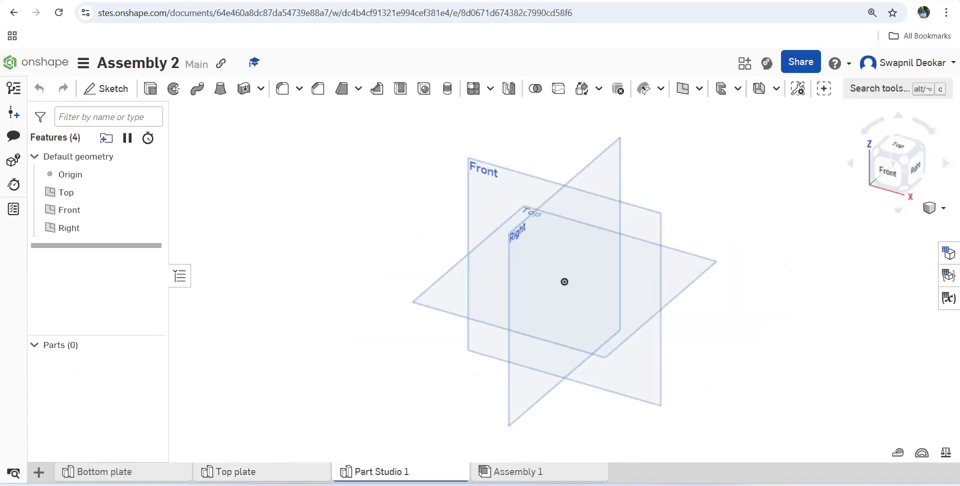
{"action": "left_click", "coordinate": [38, 472]}
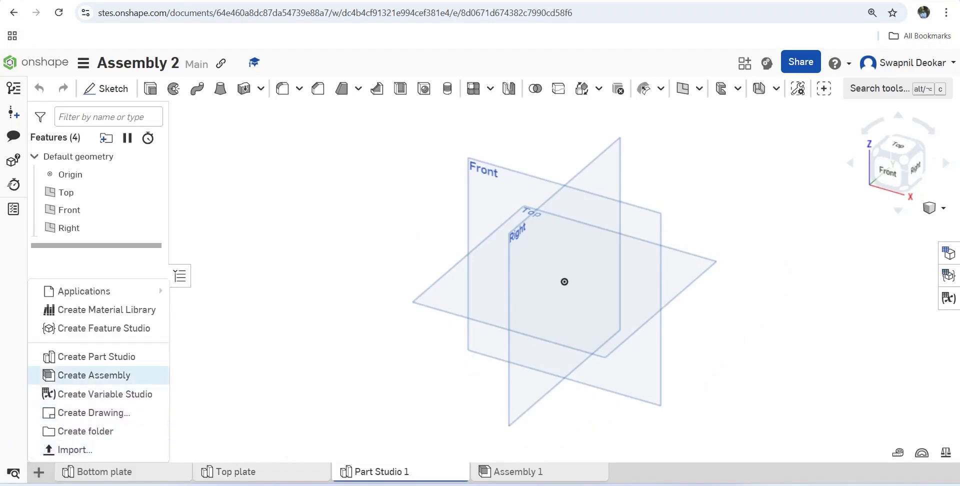
{"action": "left_click", "coordinate": [75, 356]}
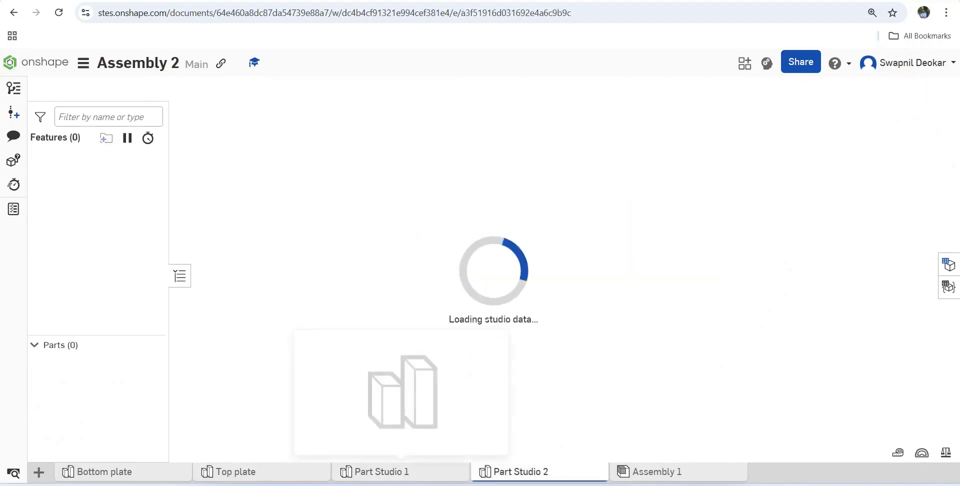
- Rename Part Studio 1 as Guide Pillar
{"action": "right_click", "coordinate": [380, 471]}
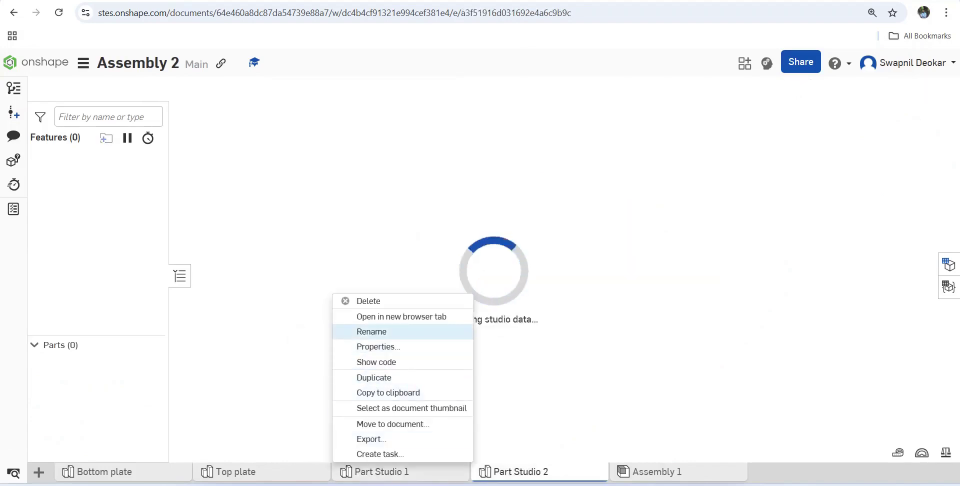
{"action": "left_click", "coordinate": [372, 332]}
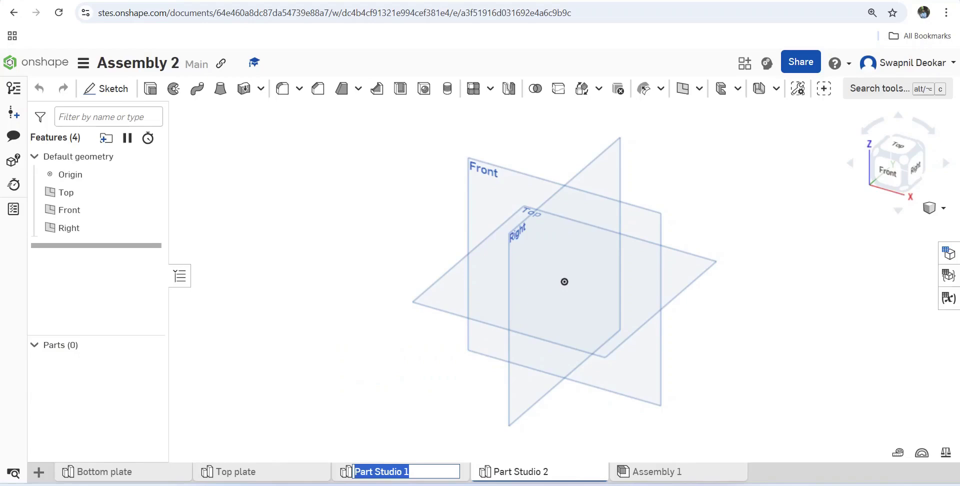
{"action": "type", "text": "Guide"}
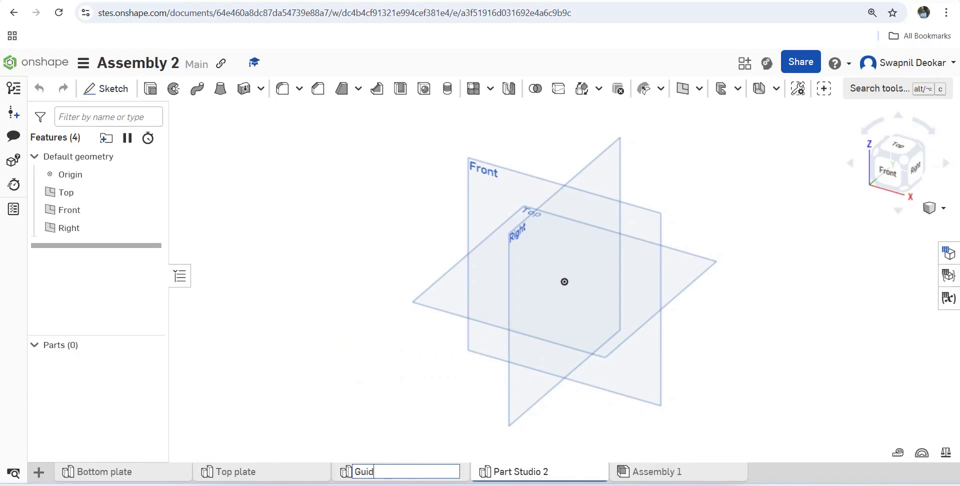
{"action": "type", "text": " Piler"}
{"action": "key", "text": "BackSpace"}
{"action": "key", "text": "BackSpace"}
{"action": "type", "text": "lar"}
{"action": "key", "text": "Return"}
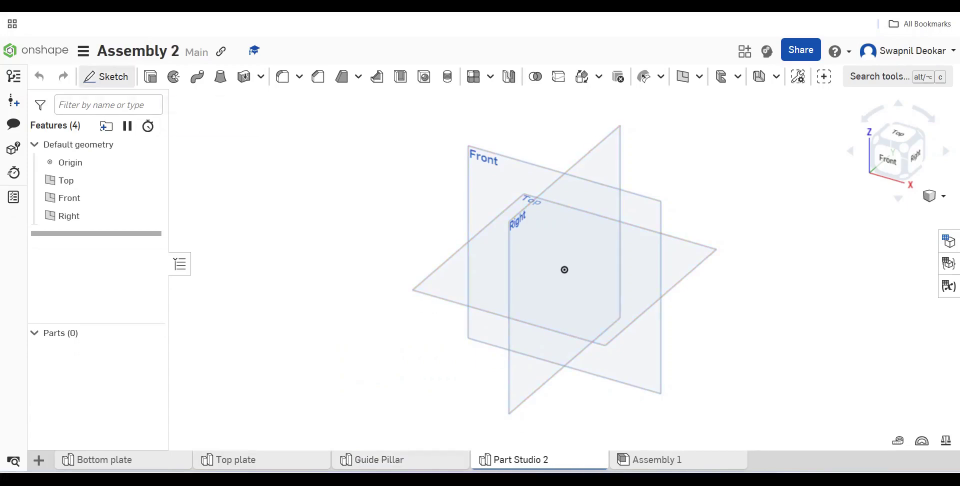
- Start a sketch on the Top plane of Part Studio 2, view it normal, and check the Guide Pillar slide in PowerPoint
{"action": "left_click", "coordinate": [106, 76]}
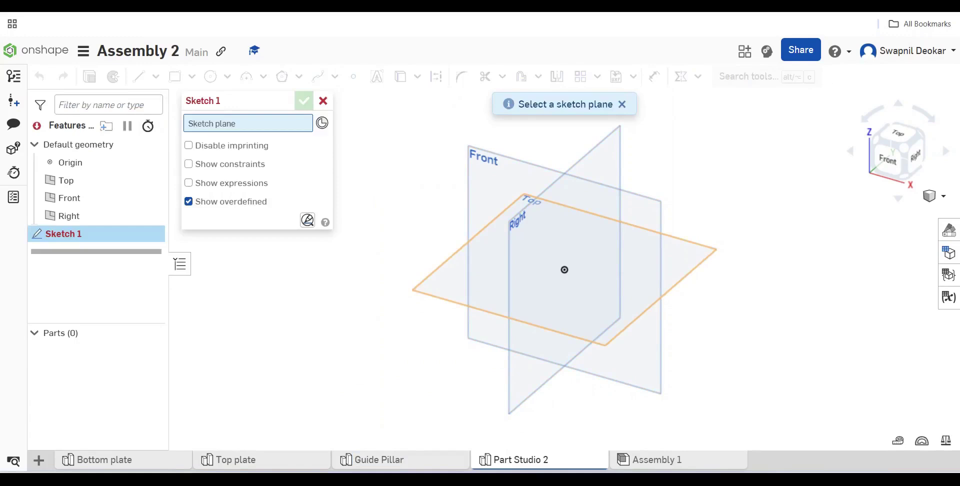
{"action": "left_click", "coordinate": [682, 268]}
{"action": "right_click", "coordinate": [682, 269]}
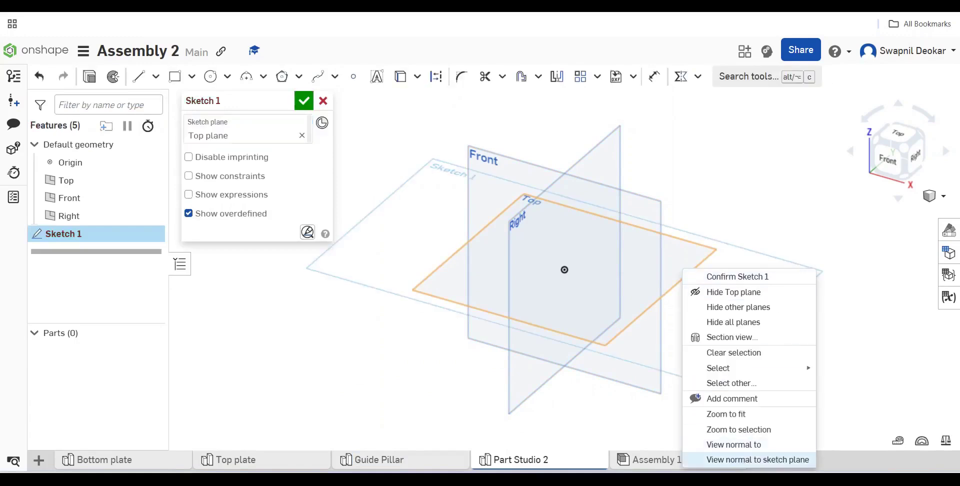
{"action": "left_click", "coordinate": [757, 459]}
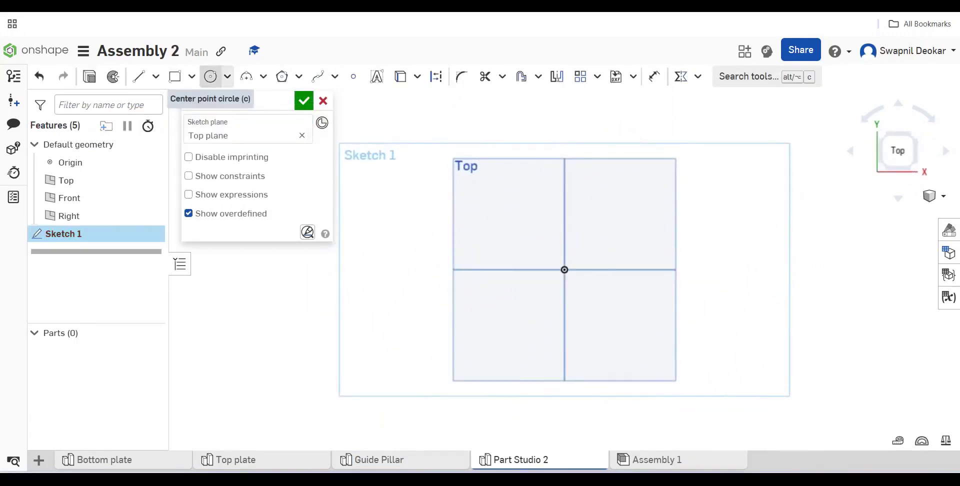
{"action": "mouse_move", "coordinate": [646, 479]}
{"action": "left_click", "coordinate": [646, 422]}
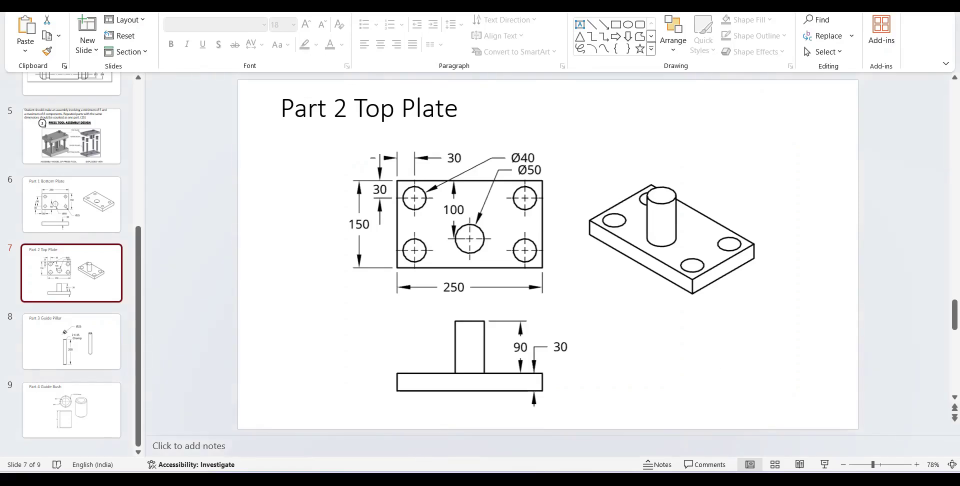
{"action": "key", "text": "Down"}
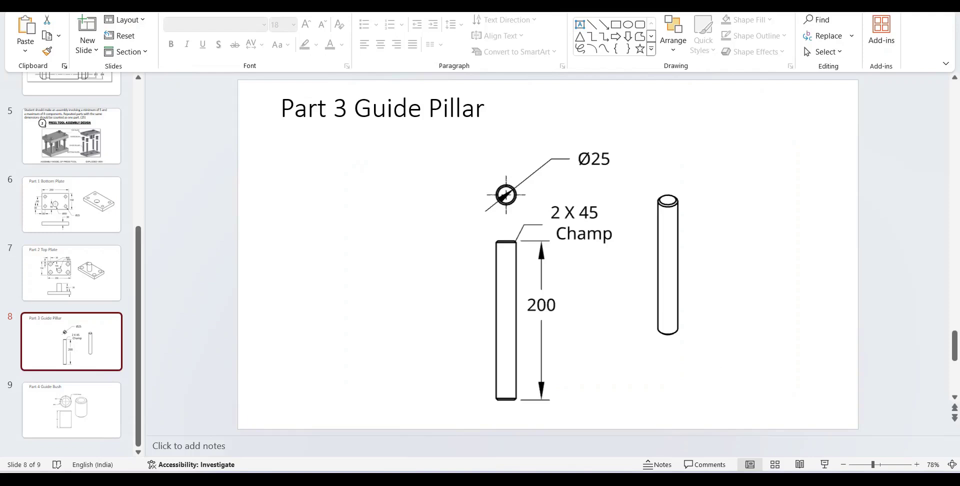
{"action": "mouse_move", "coordinate": [618, 479]}
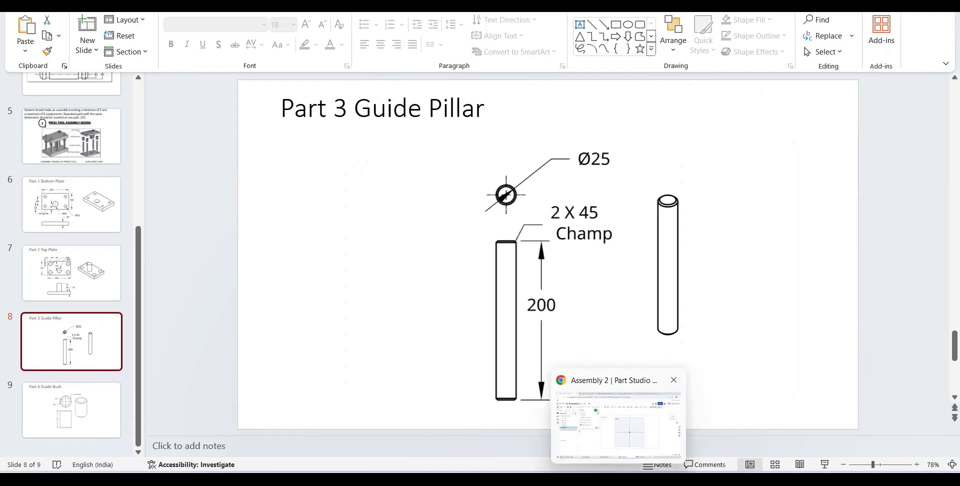
{"action": "left_click", "coordinate": [617, 428]}
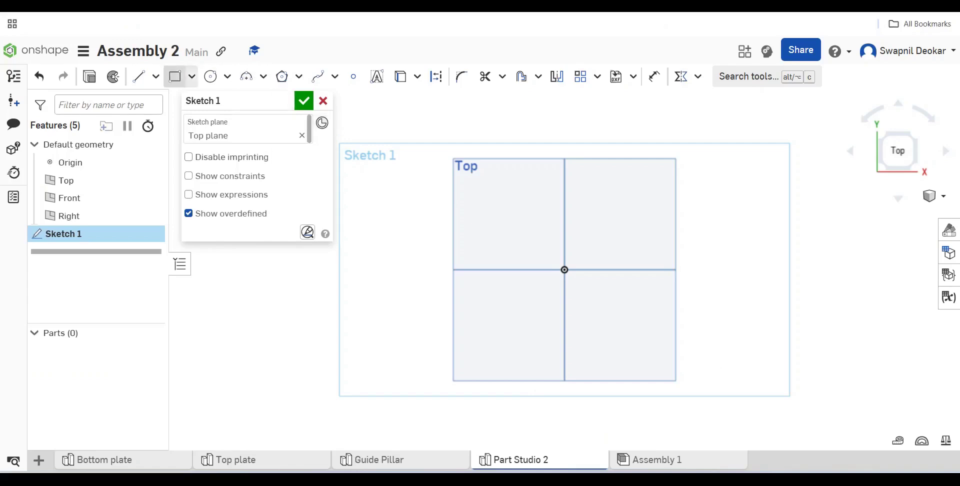
- Sketch a circle centred on the origin, set its diameter to 25 mm, and finish the sketch
{"action": "left_click", "coordinate": [211, 76]}
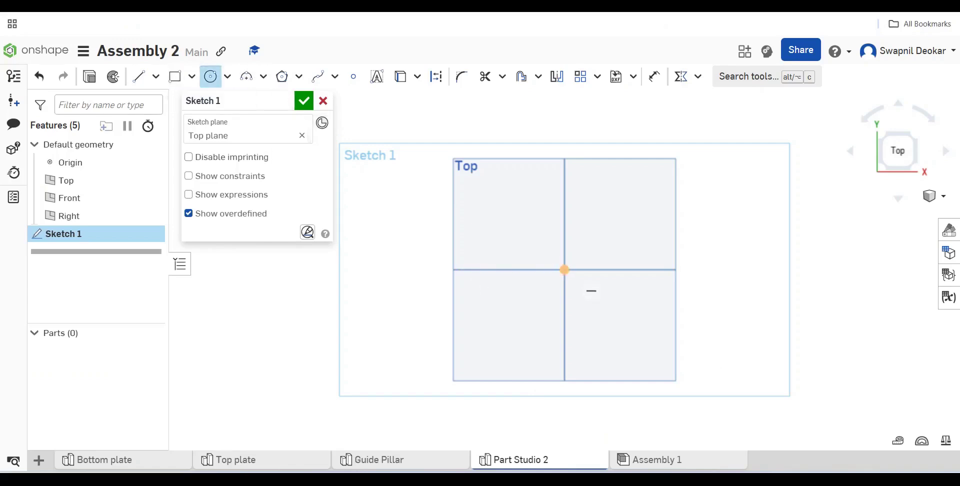
{"action": "left_click", "coordinate": [564, 269]}
{"action": "left_click", "coordinate": [596, 284]}
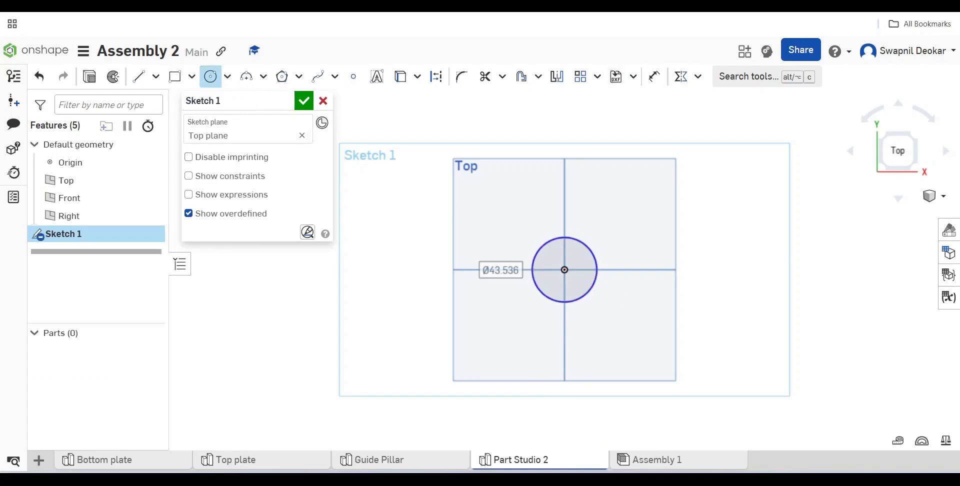
{"action": "left_click", "coordinate": [654, 76]}
{"action": "left_click", "coordinate": [596, 285]}
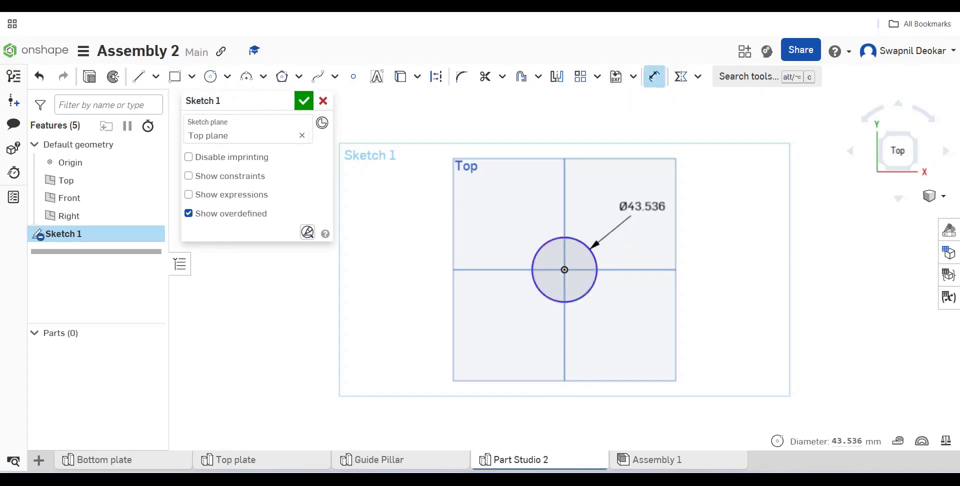
{"action": "left_click", "coordinate": [642, 208]}
{"action": "type", "text": "25"}
{"action": "key", "text": "Return"}
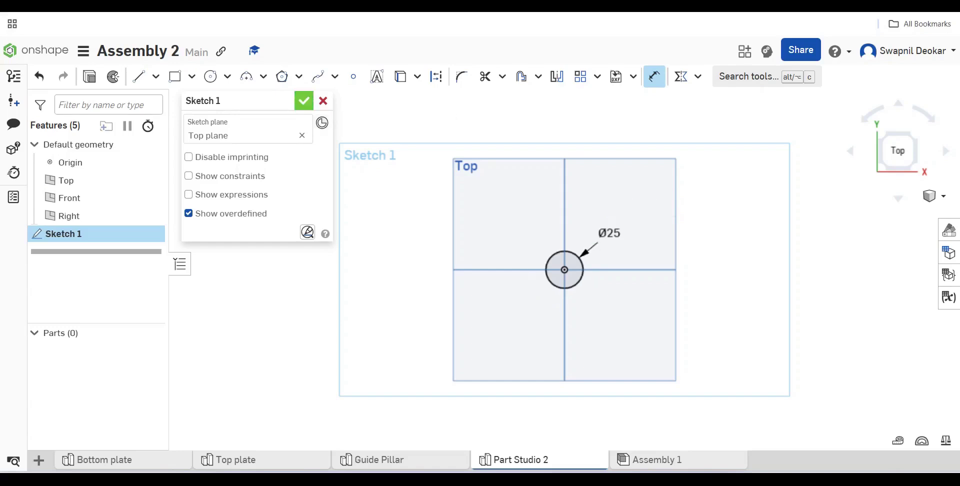
{"action": "left_click", "coordinate": [303, 101]}
- Extrude the 25 mm circle as a new solid with a blind depth of 200 mm
{"action": "left_click", "coordinate": [173, 76]}
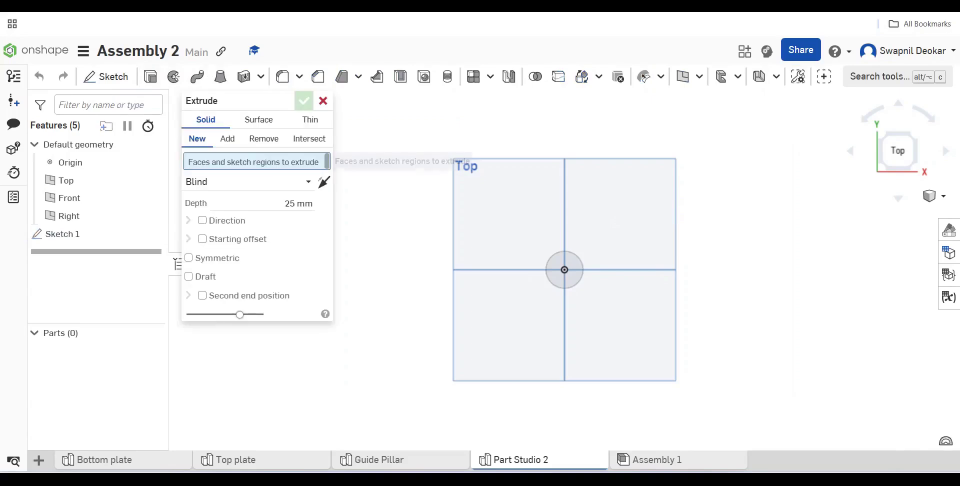
{"action": "left_click", "coordinate": [574, 261]}
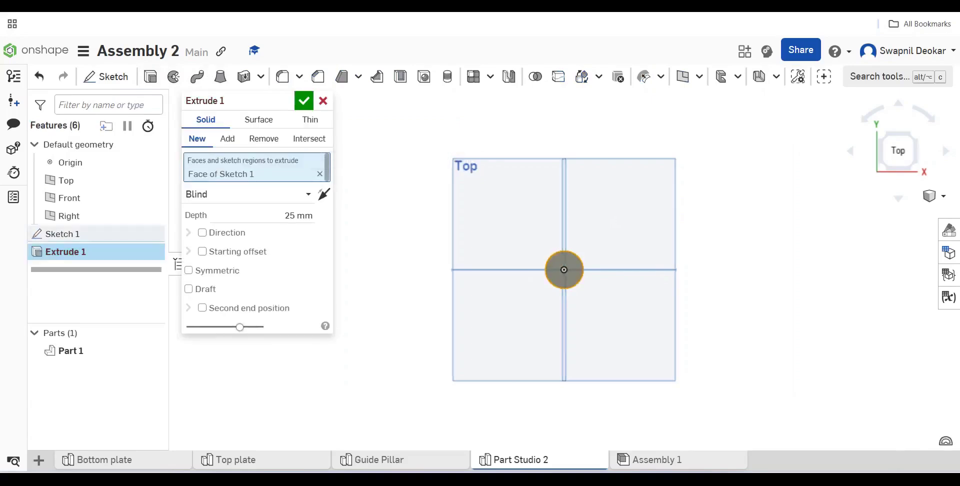
{"action": "right_click_drag", "start_coordinate": [607, 330], "coordinate": [587, 215]}
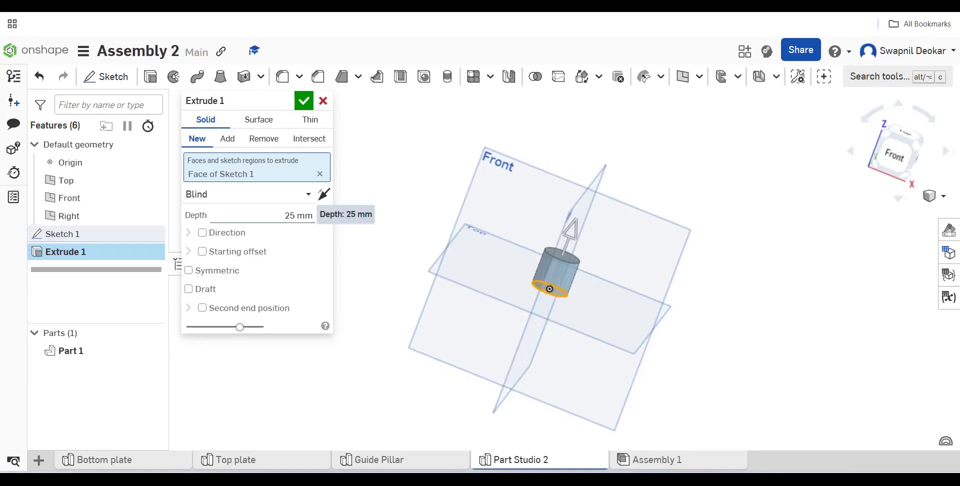
{"action": "left_click", "coordinate": [298, 215]}
{"action": "type", "text": "20"}
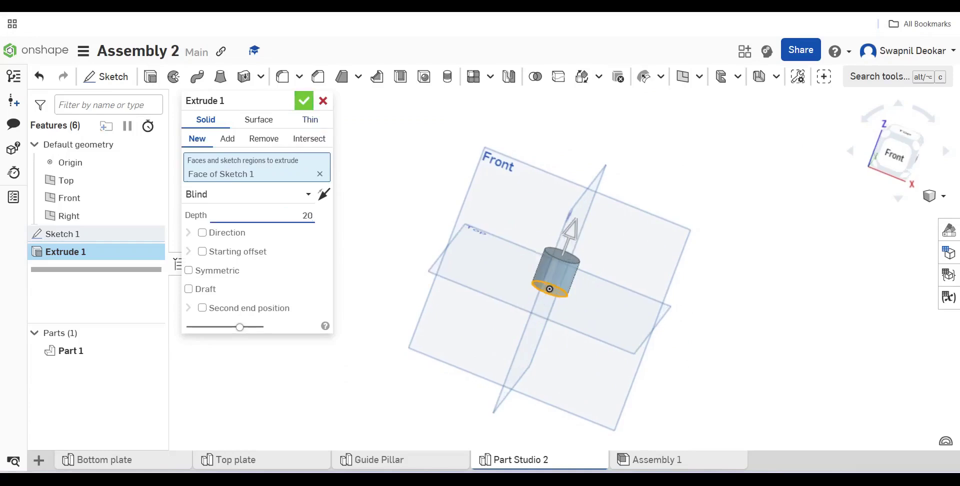
{"action": "type", "text": "0"}
{"action": "key", "text": "Return"}
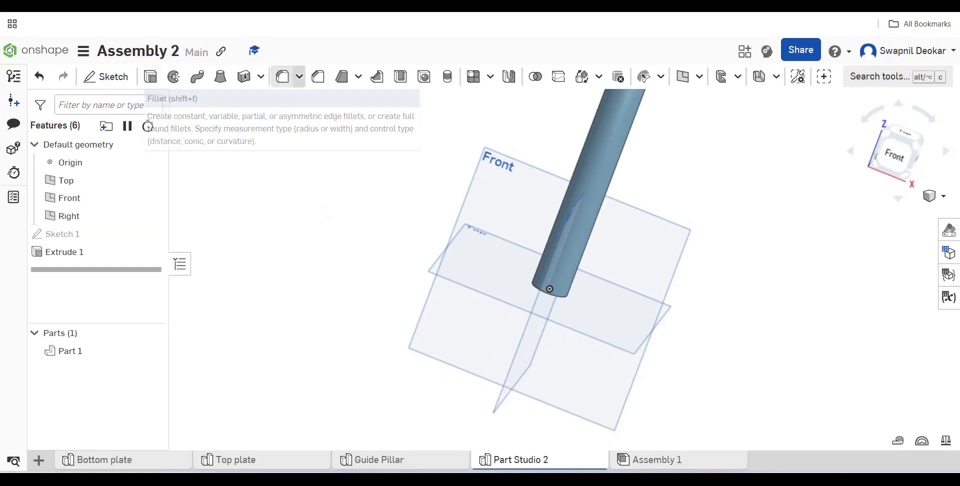
- Chamfer the circular edges at both ends of the cylinder with a 2 mm distance and 45 degree angle
{"action": "left_click", "coordinate": [318, 76]}
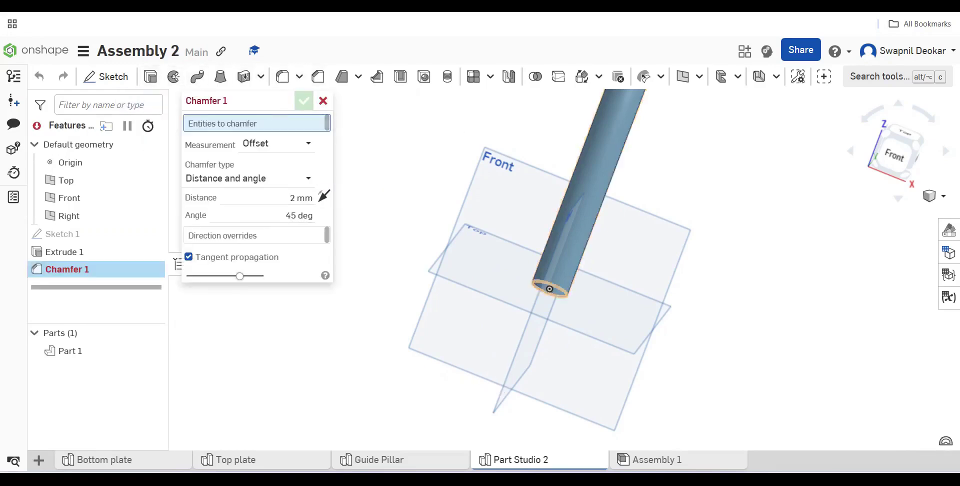
{"action": "left_click", "coordinate": [300, 198]}
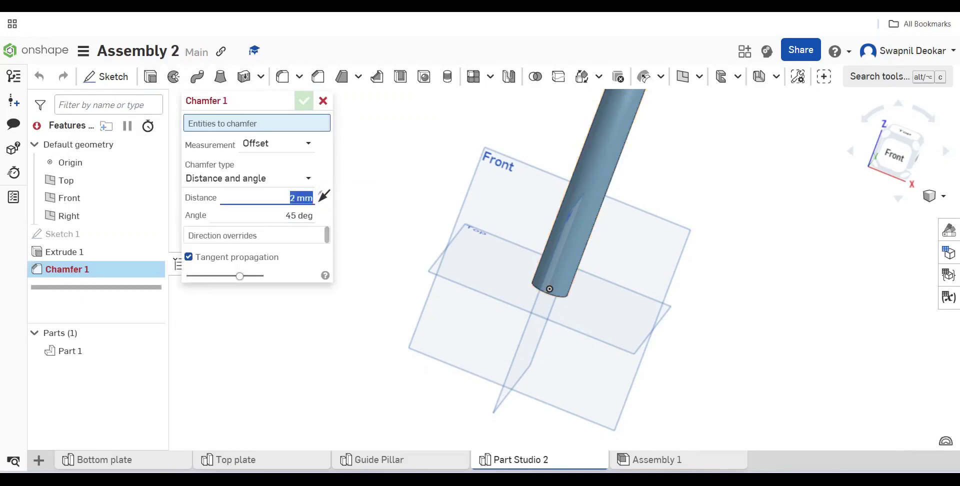
{"action": "scroll", "coordinate": [440, 382], "scroll_direction": "down", "scroll_amount": 5}
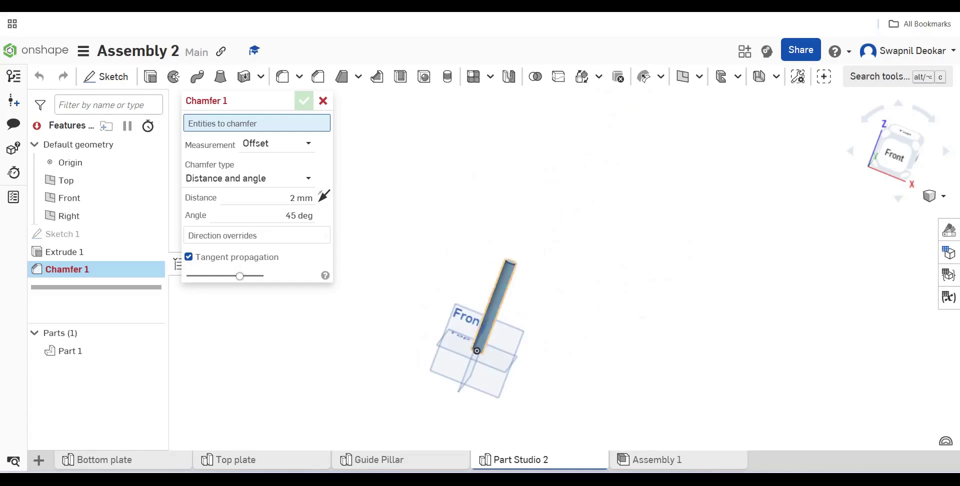
{"action": "scroll", "coordinate": [510, 276], "scroll_direction": "up", "scroll_amount": 3}
{"action": "left_click", "coordinate": [510, 244]}
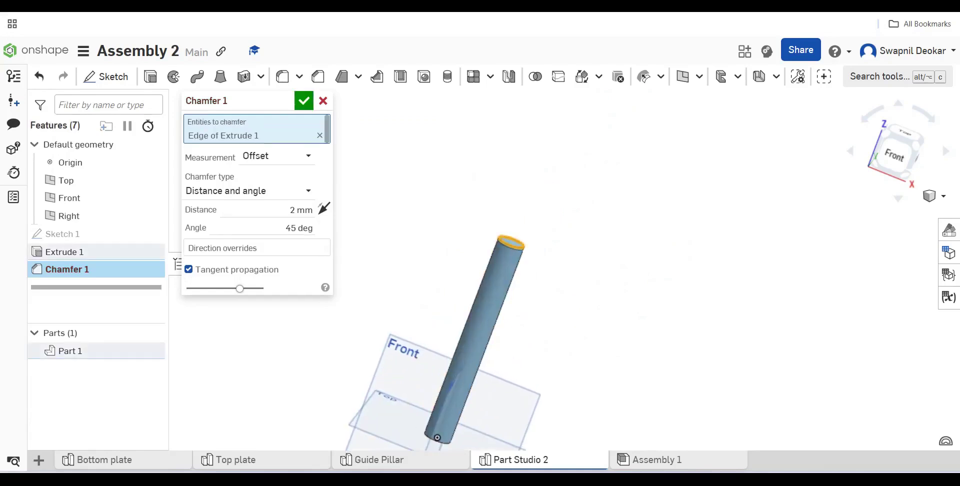
{"action": "scroll", "coordinate": [627, 315], "scroll_direction": "down", "scroll_amount": 5}
{"action": "scroll", "coordinate": [540, 350], "scroll_direction": "up", "scroll_amount": 9}
{"action": "right_click_drag", "start_coordinate": [567, 325], "coordinate": [570, 230]}
{"action": "scroll", "coordinate": [818, 344], "scroll_direction": "up", "scroll_amount": 3}
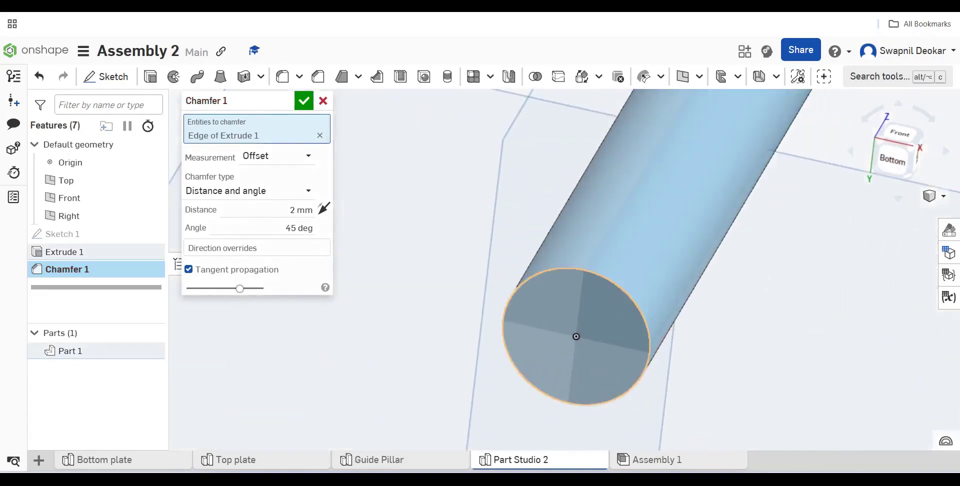
{"action": "left_click", "coordinate": [648, 344]}
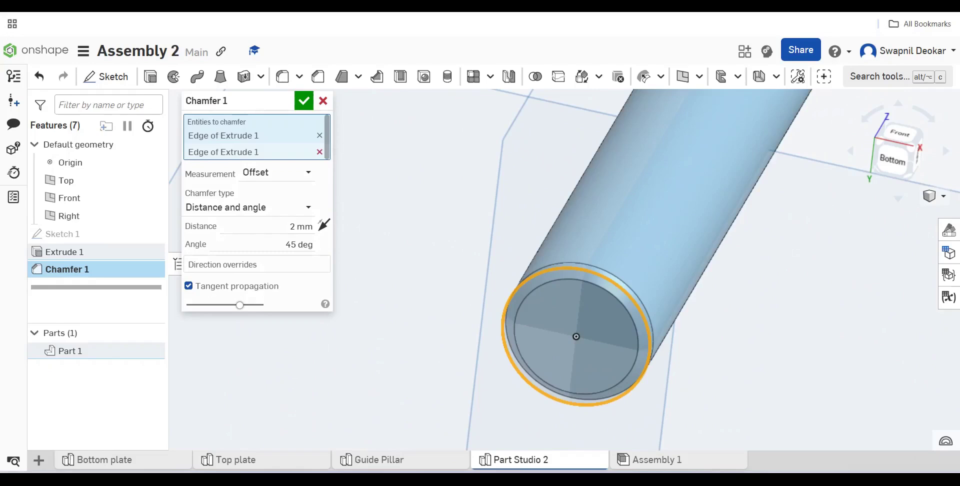
{"action": "left_click", "coordinate": [304, 101]}
{"action": "scroll", "coordinate": [382, 274], "scroll_direction": "down", "scroll_amount": 3}
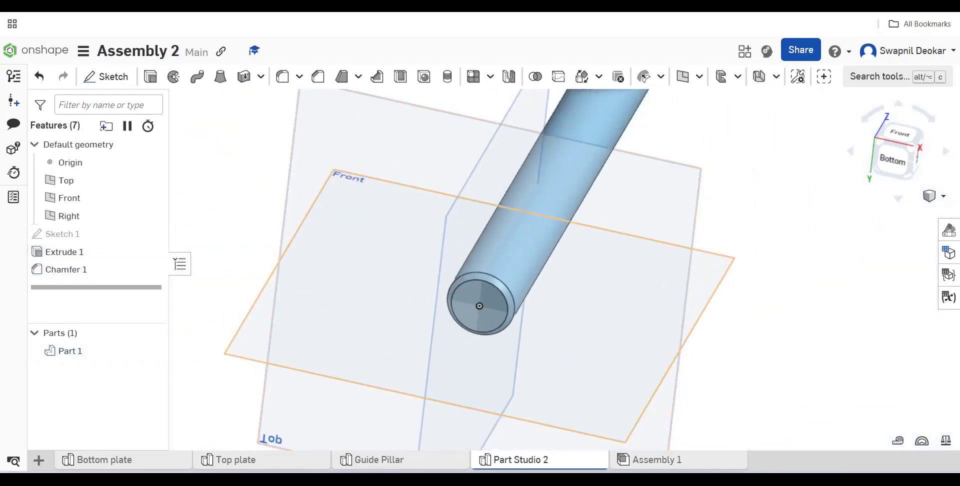
{"action": "scroll", "coordinate": [398, 290], "scroll_direction": "down", "scroll_amount": 3}
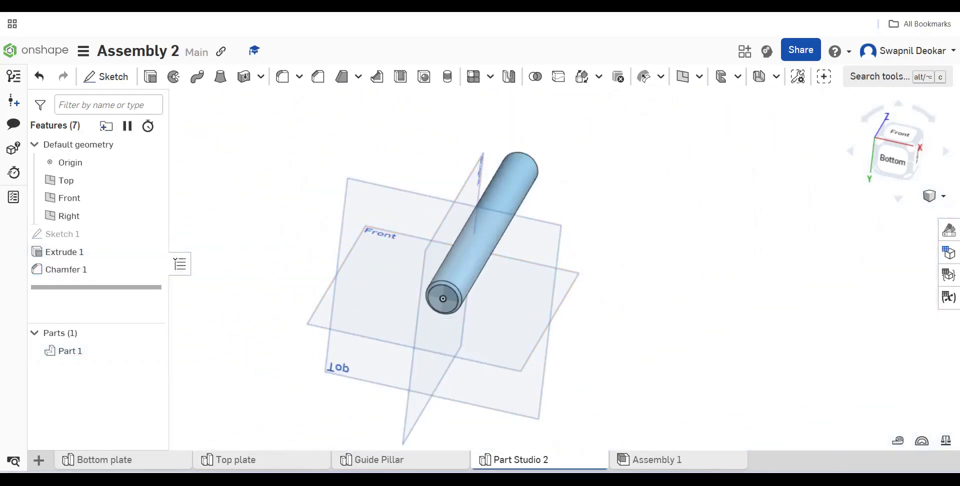
- Rename Part Studio 2 as Guide Bush
{"action": "mouse_move", "coordinate": [539, 459]}
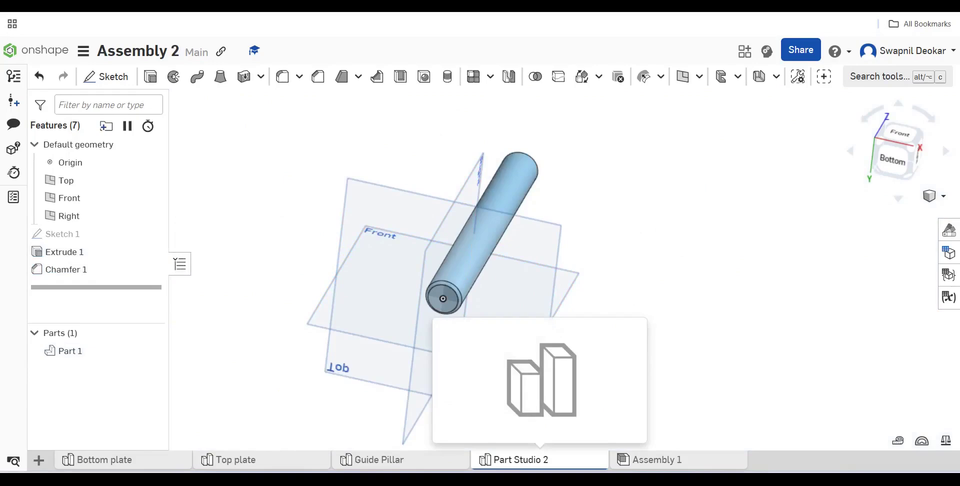
{"action": "right_click", "coordinate": [530, 459]}
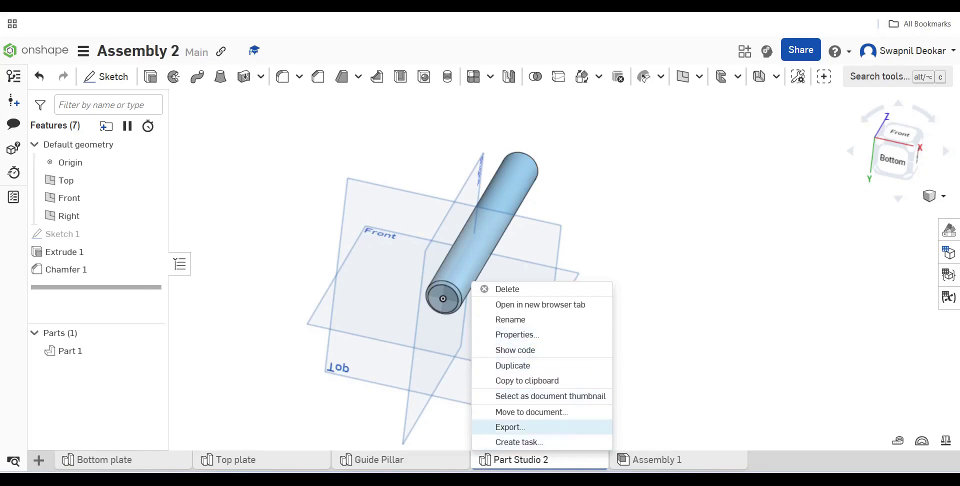
{"action": "left_click", "coordinate": [510, 319]}
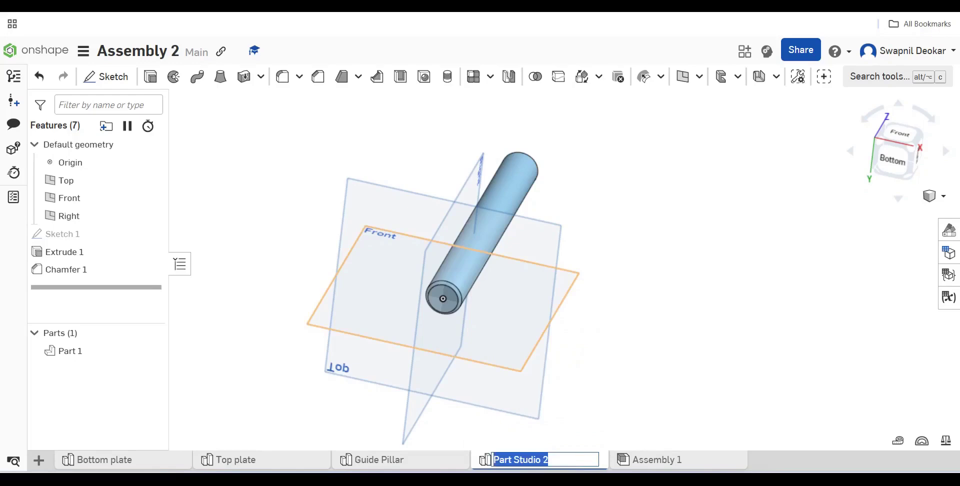
{"action": "type", "text": "Gui"}
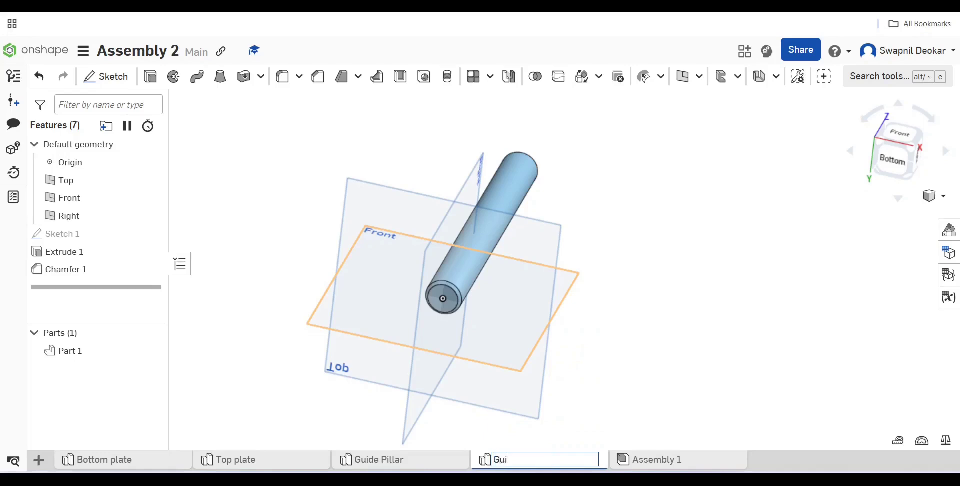
{"action": "type", "text": "de Bush"}
{"action": "key", "text": "Return"}
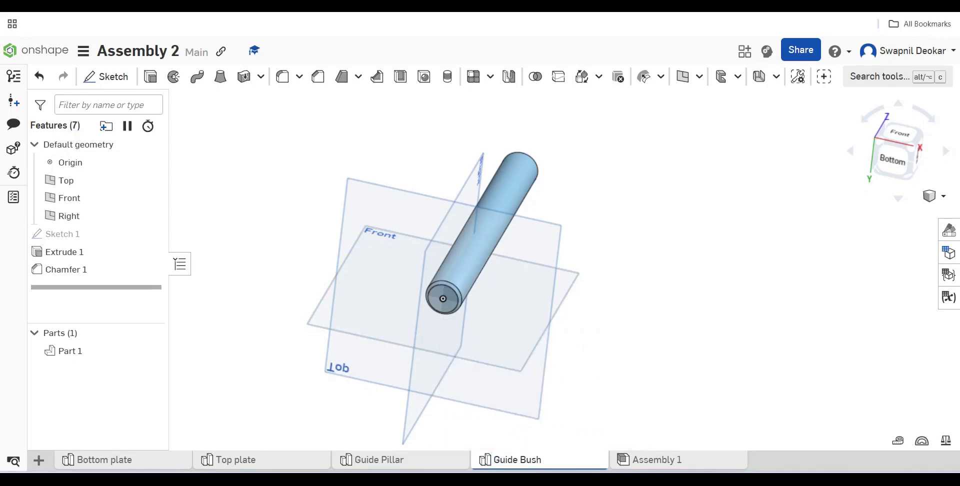
{"action": "left_click", "coordinate": [379, 459]}
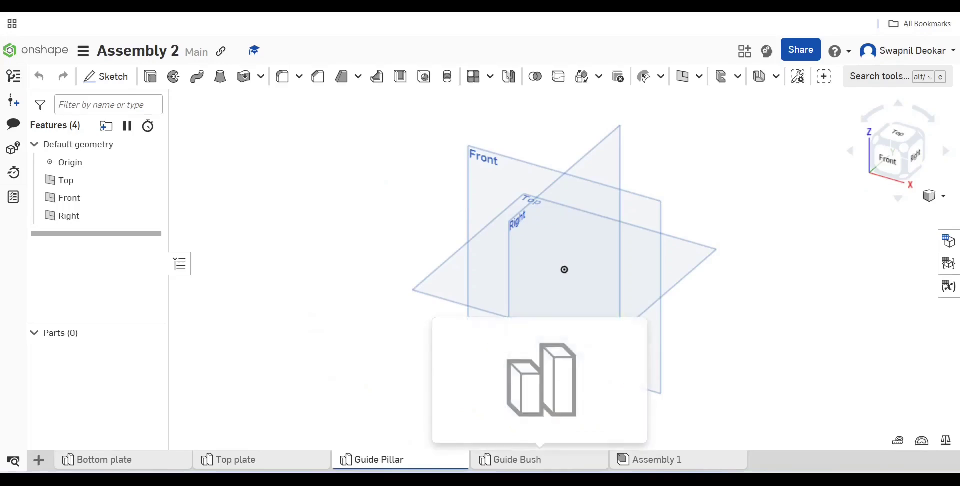
{"action": "left_click", "coordinate": [517, 460]}
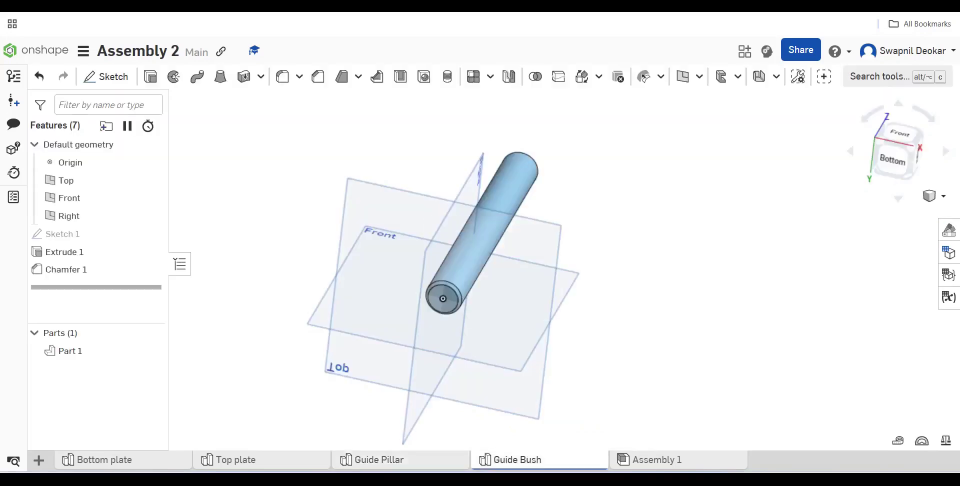
{"action": "left_click", "coordinate": [379, 459]}
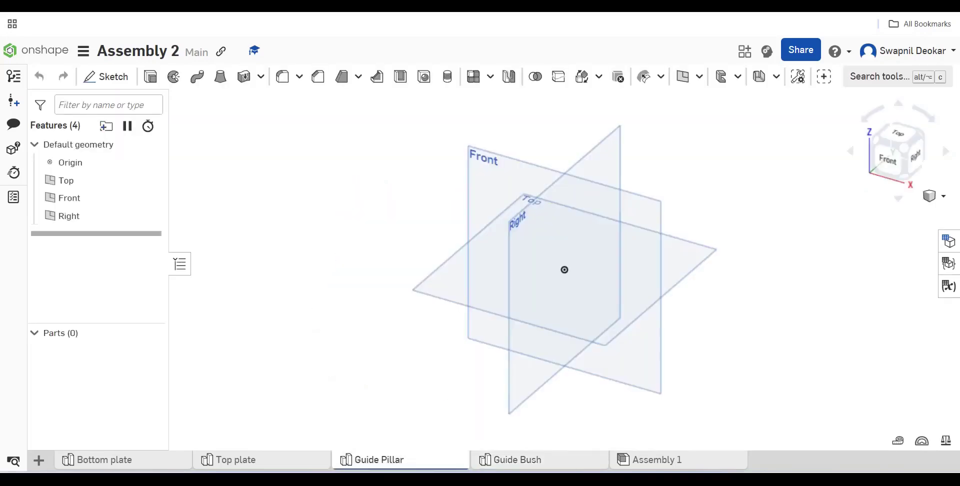
{"action": "left_click", "coordinate": [516, 460]}
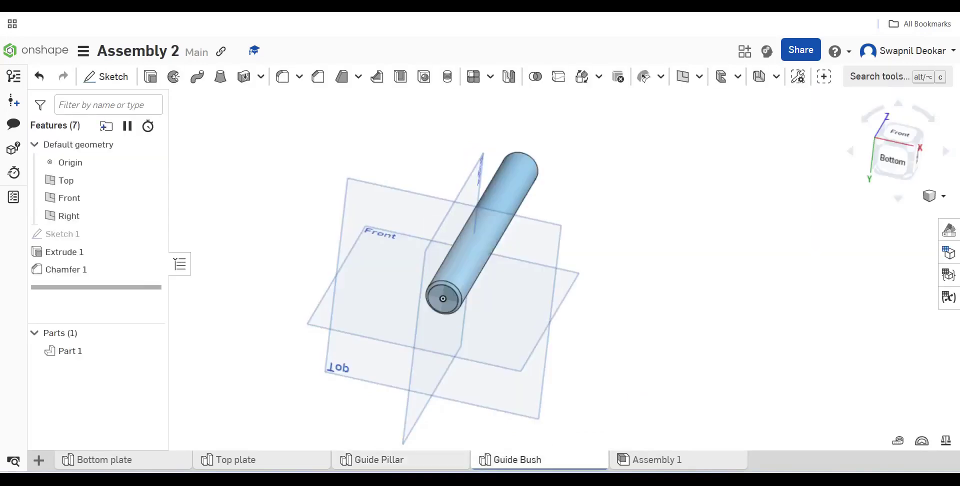
- Rename the empty Guide Pillar part studio as Guide Bush1
{"action": "left_click", "coordinate": [379, 459]}
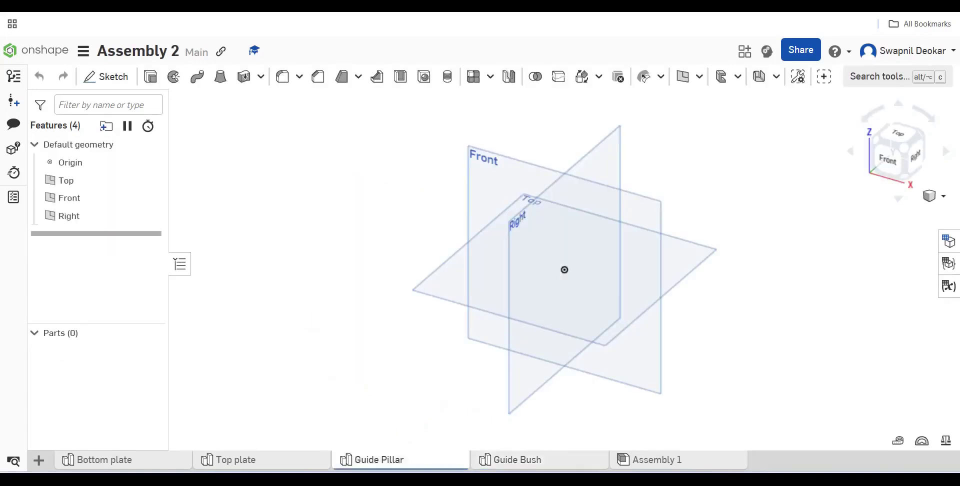
{"action": "right_click", "coordinate": [379, 460]}
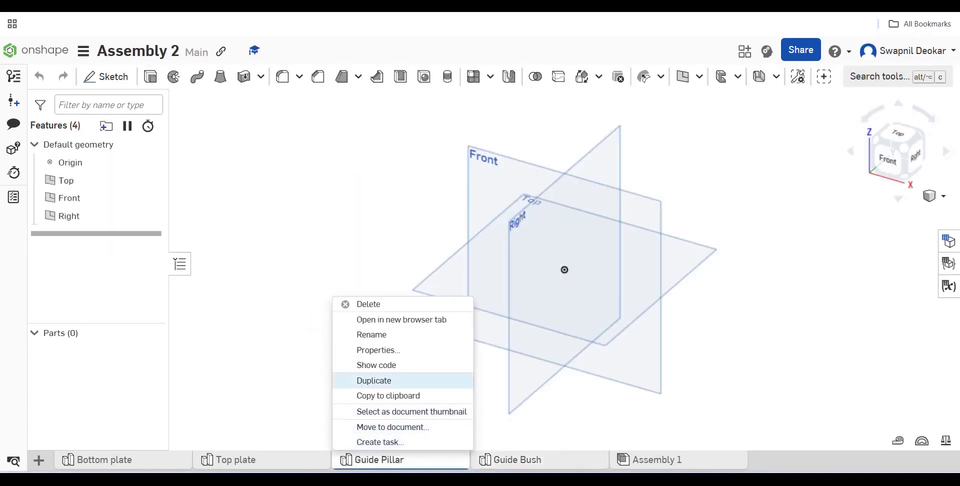
{"action": "left_click", "coordinate": [371, 334]}
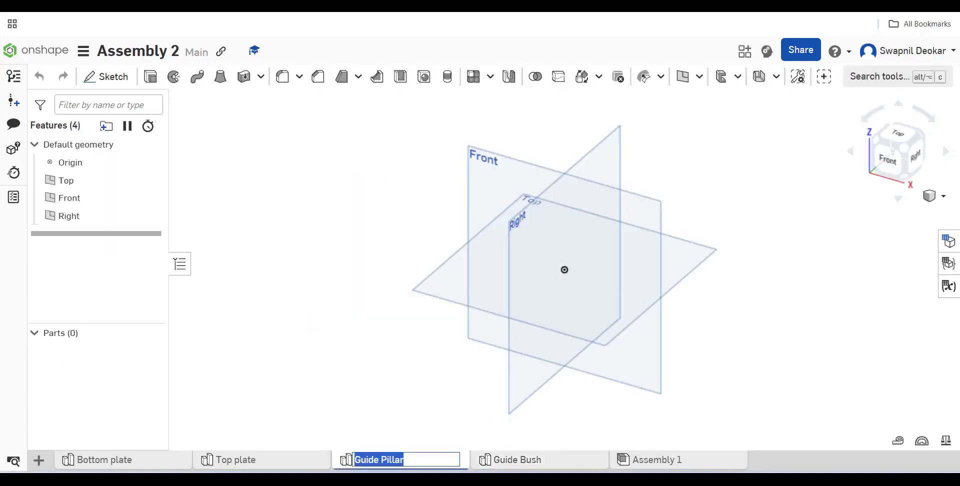
{"action": "left_click", "coordinate": [403, 459]}
{"action": "key", "text": "BackSpace"}
{"action": "key", "text": "BackSpace"}
{"action": "key", "text": "BackSpace"}
{"action": "key", "text": "BackSpace"}
{"action": "key", "text": "BackSpace"}
{"action": "key", "text": "BackSpace"}
{"action": "key", "text": "BackSpace"}
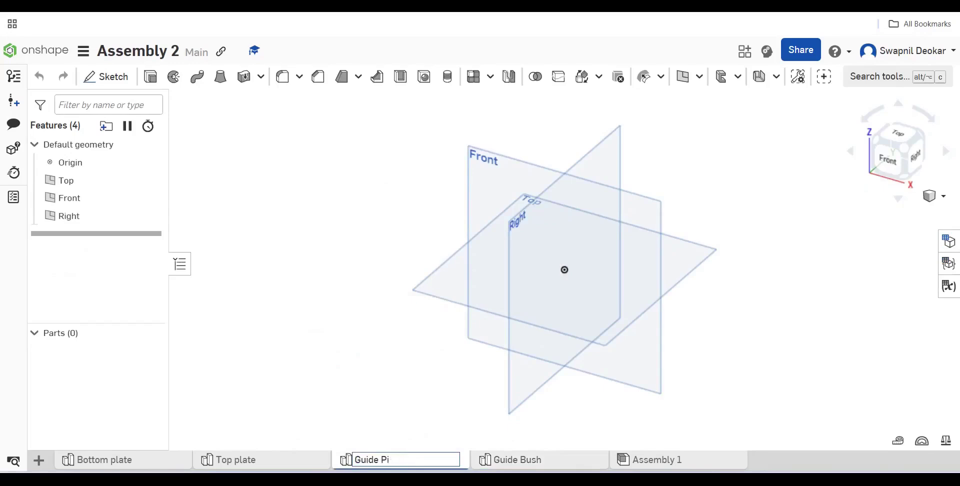
{"action": "type", "text": "Bush1"}
{"action": "key", "text": "Return"}
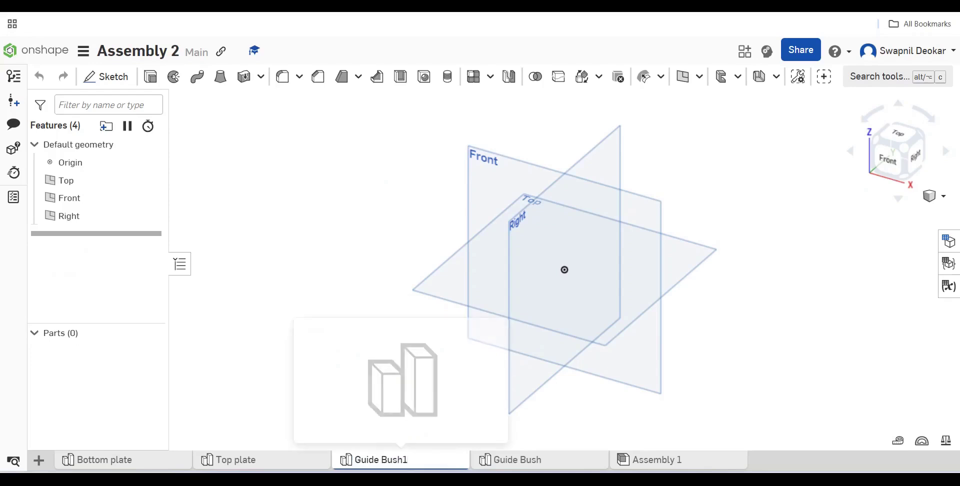
- Rename the part studio containing the chamfered cylinder as Guide Pillar and place it before Guide Bush1 in the document
{"action": "left_click", "coordinate": [515, 459]}
{"action": "right_click", "coordinate": [479, 460]}
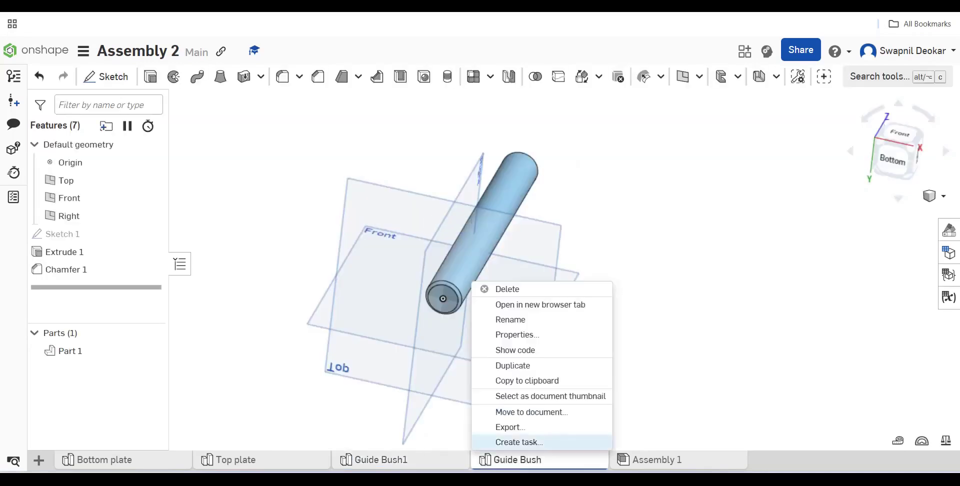
{"action": "left_click", "coordinate": [510, 319]}
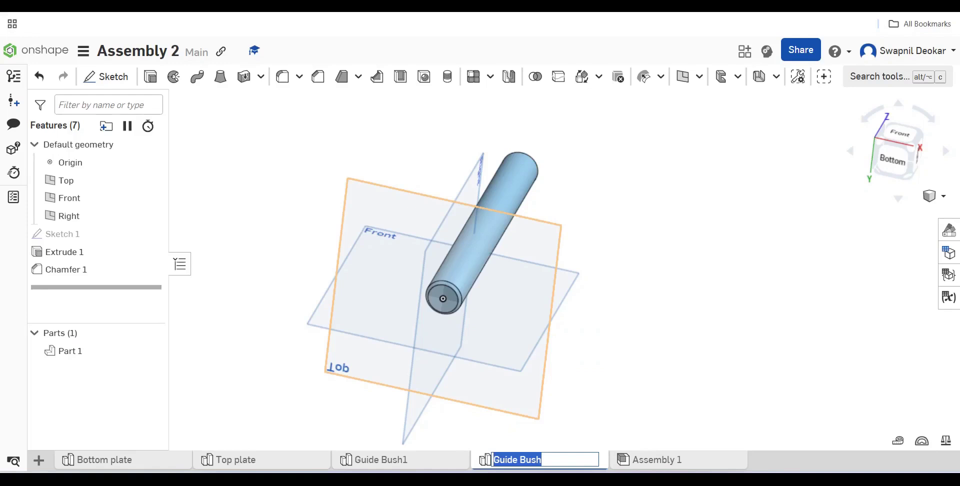
{"action": "key", "text": "End"}
{"action": "key", "text": "BackSpace"}
{"action": "key", "text": "BackSpace"}
{"action": "key", "text": "BackSpace"}
{"action": "key", "text": "BackSpace"}
{"action": "key", "text": "BackSpace"}
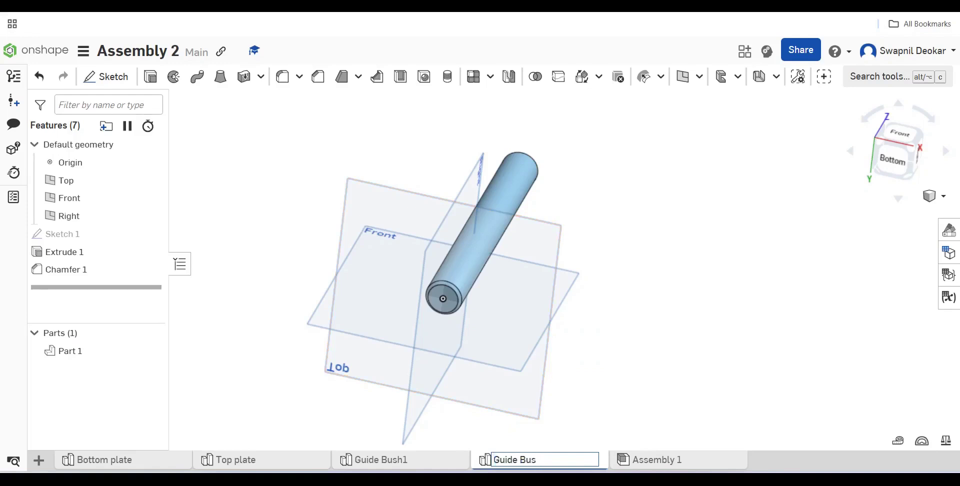
{"action": "type", "text": "Pillar"}
{"action": "key", "text": "Return"}
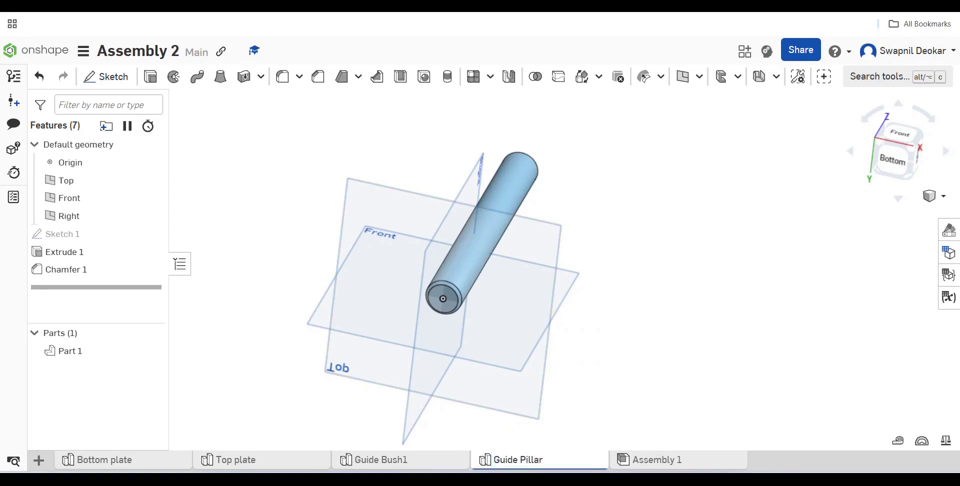
{"action": "left_click_drag", "start_coordinate": [518, 460], "coordinate": [375, 460]}
- Start a sketch in the Guide Bush1 part studio and switch to PowerPoint to check the Part 4 Guide Bush slide
{"action": "left_click", "coordinate": [519, 460]}
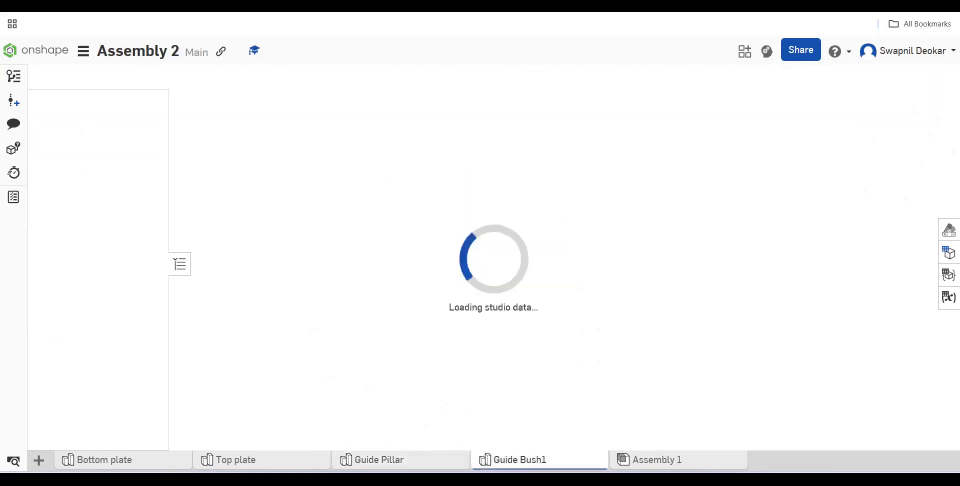
{"action": "left_click", "coordinate": [100, 76]}
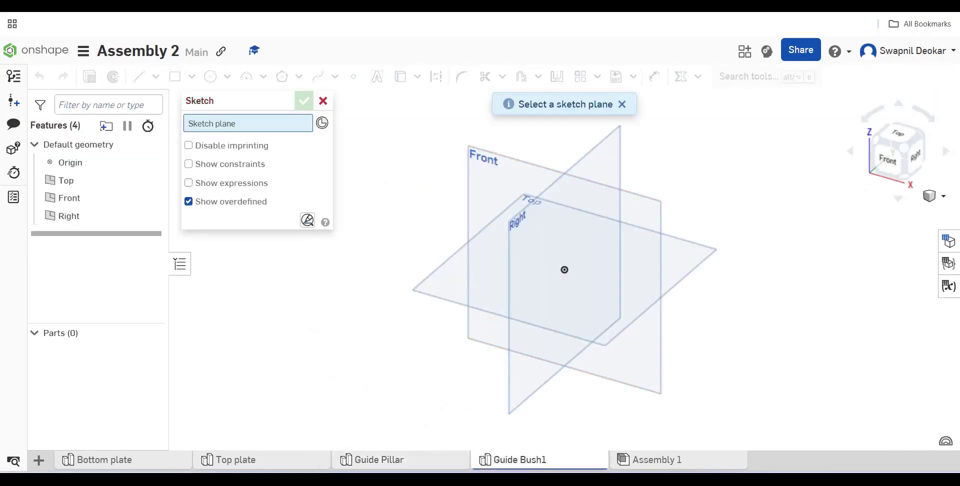
{"action": "key", "text": "alt+Tab"}
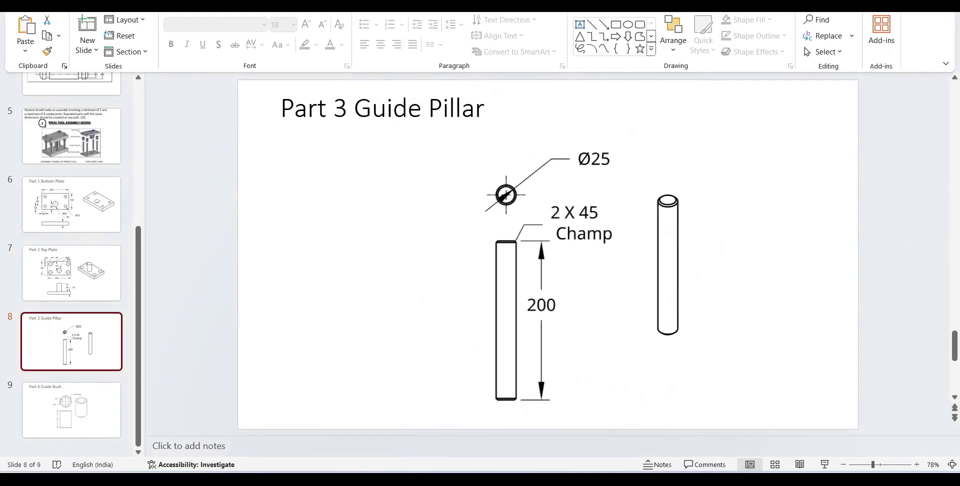
{"action": "left_click", "coordinate": [71, 409]}
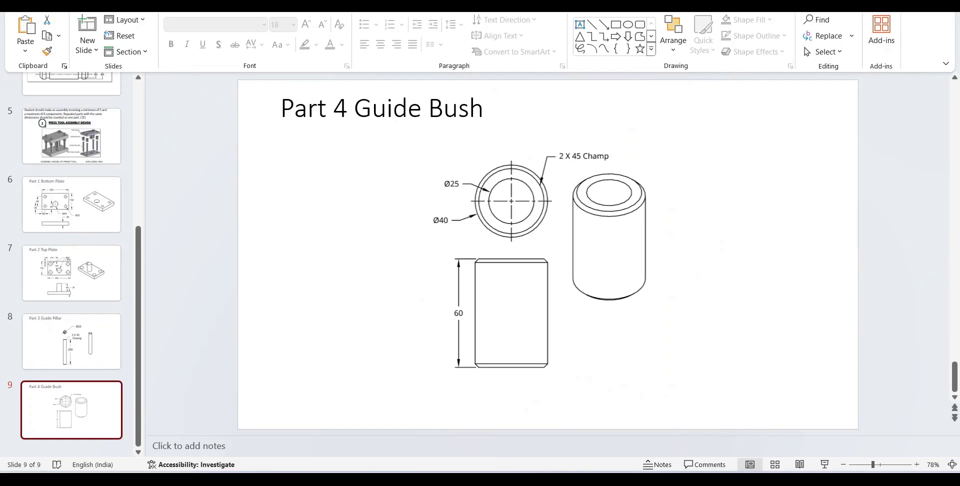
- Switch back to Onshape, place the sketch on the Top plane and view it normal to the sketch plane
{"action": "mouse_move", "coordinate": [645, 480]}
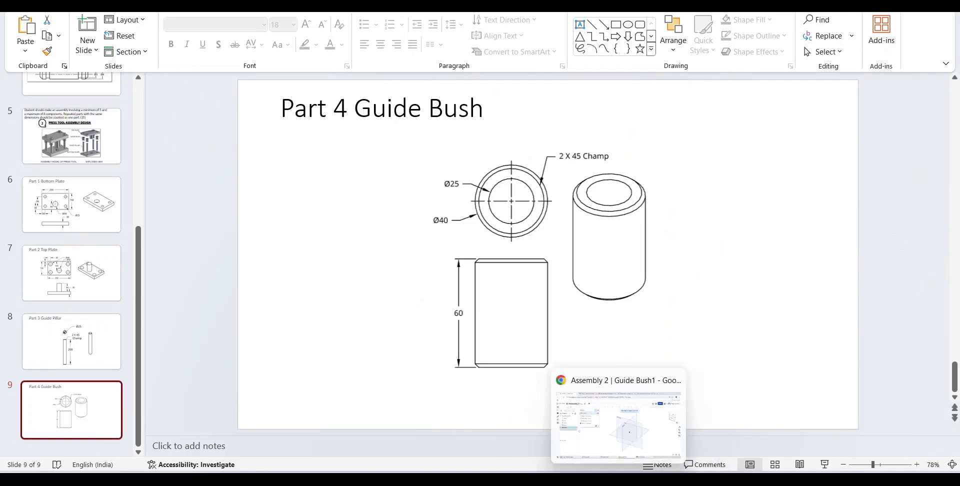
{"action": "left_click", "coordinate": [619, 479]}
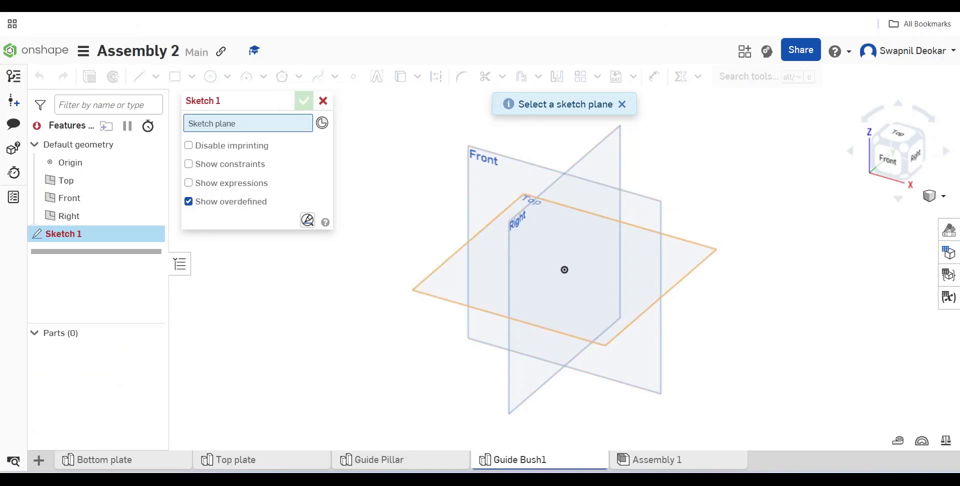
{"action": "left_click", "coordinate": [677, 283]}
{"action": "right_click", "coordinate": [677, 283]}
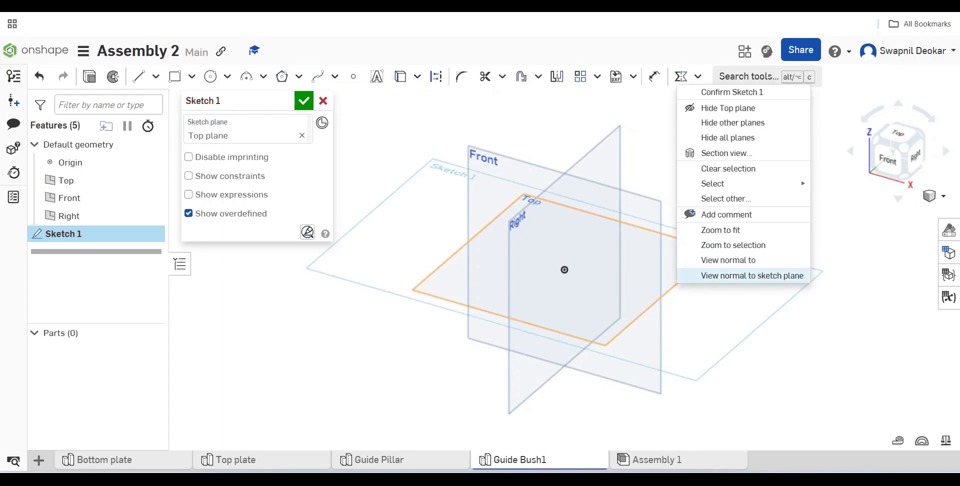
{"action": "left_click", "coordinate": [725, 275]}
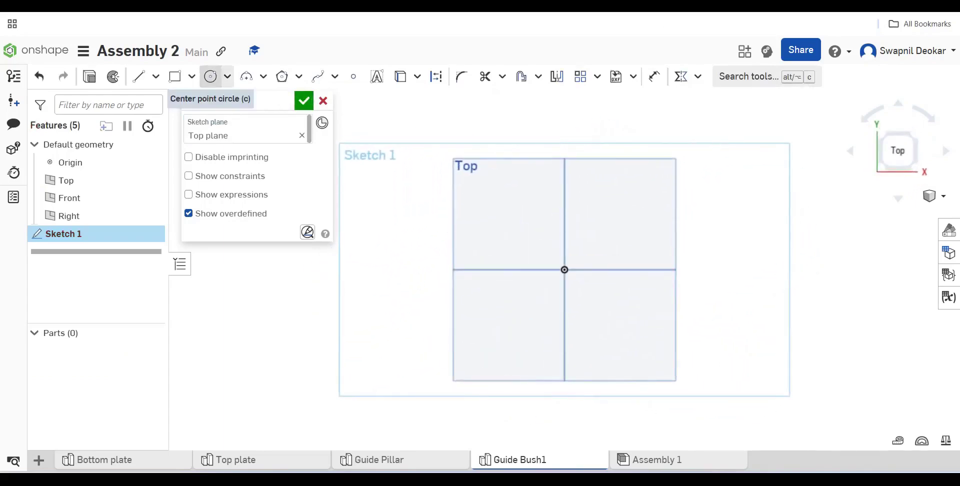
- Draw two concentric circles centred on the origin, about 80 mm and 51 mm in diameter
{"action": "left_click", "coordinate": [211, 76]}
{"action": "left_click", "coordinate": [564, 269]}
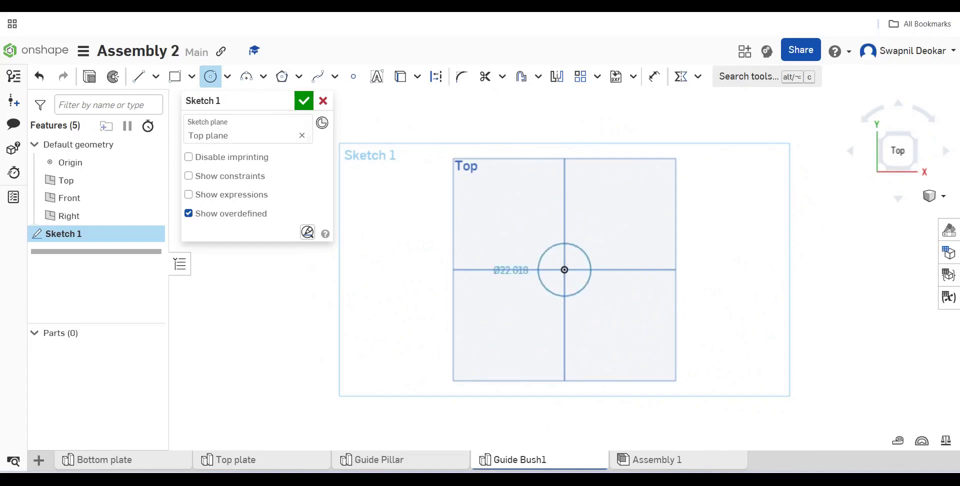
{"action": "left_click", "coordinate": [598, 318]}
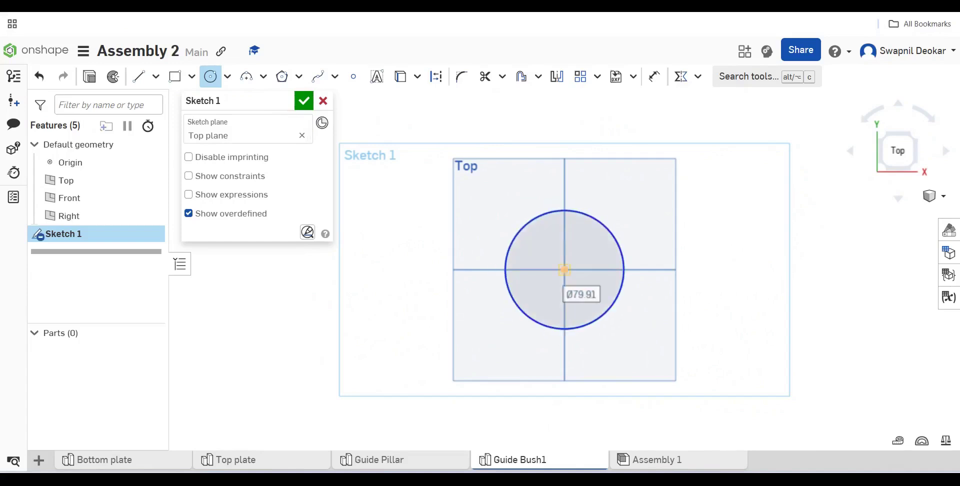
{"action": "left_click", "coordinate": [564, 270]}
{"action": "left_click", "coordinate": [526, 270]}
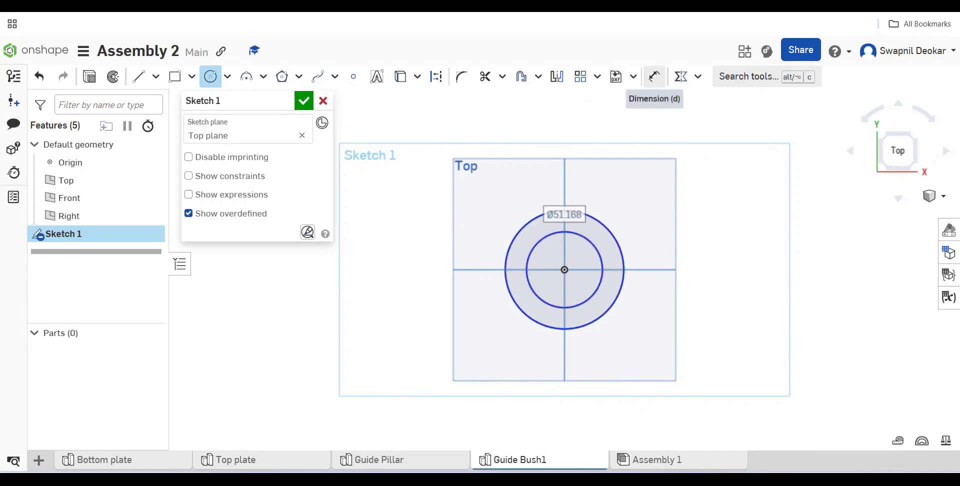
- Dimension the inner circle to 25 mm and the outer circle to 40 mm diameter, and finish the sketch
{"action": "left_click", "coordinate": [653, 76]}
{"action": "left_click", "coordinate": [601, 253]}
{"action": "left_click", "coordinate": [642, 239]}
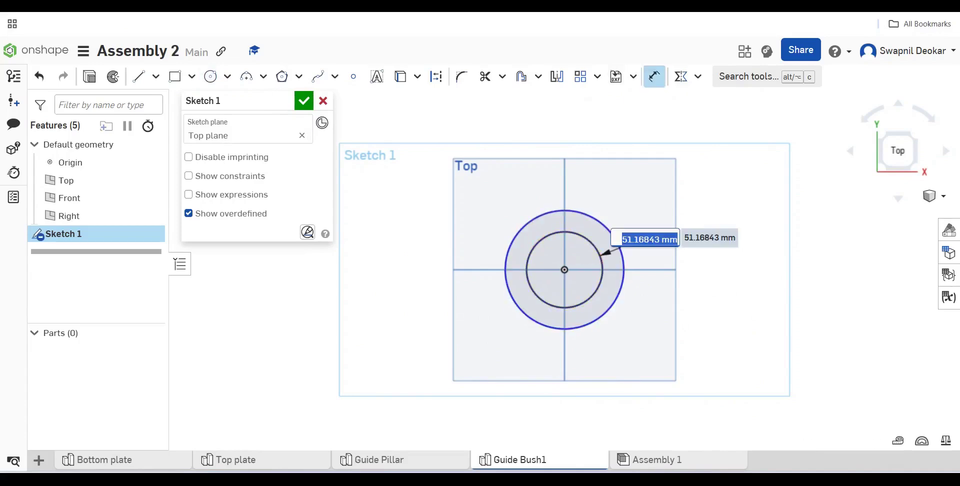
{"action": "type", "text": "25"}
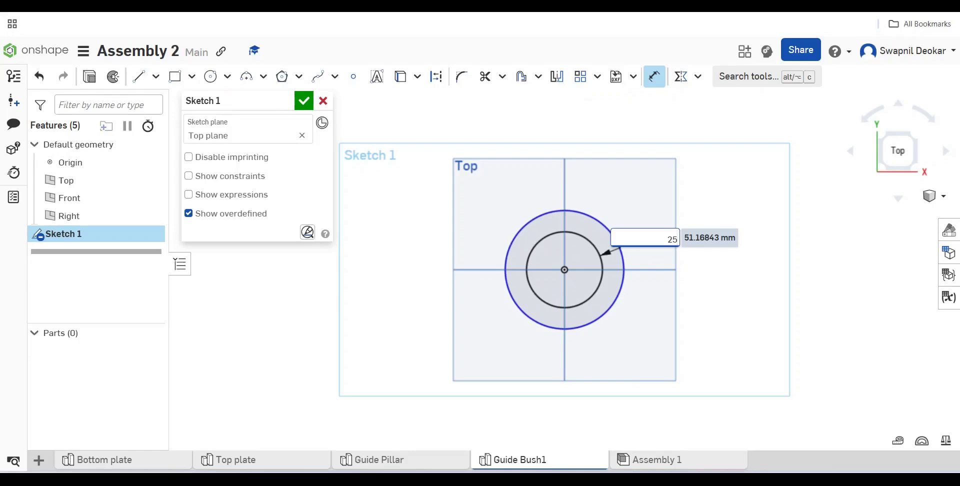
{"action": "key", "text": "Return"}
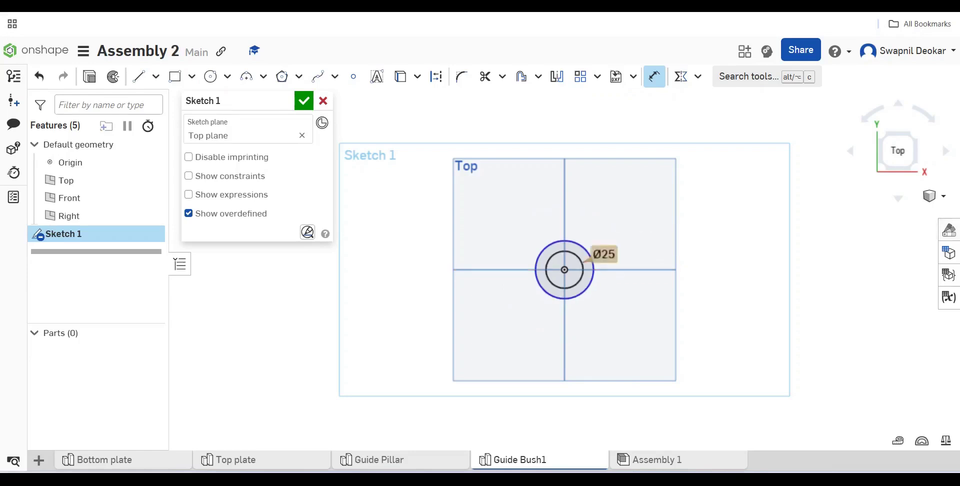
{"action": "left_click", "coordinate": [590, 256]}
{"action": "left_click", "coordinate": [642, 231]}
{"action": "type", "text": "4"}
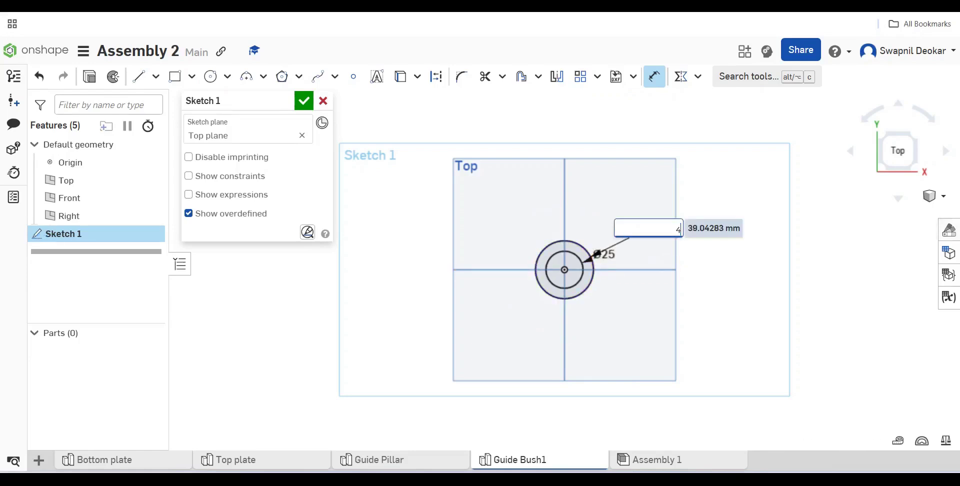
{"action": "type", "text": "0"}
{"action": "key", "text": "Return"}
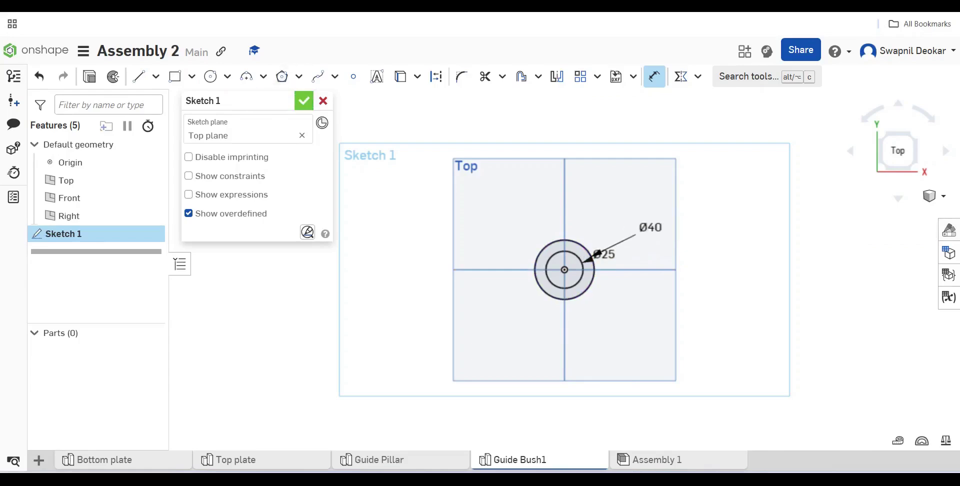
{"action": "left_click", "coordinate": [304, 101]}
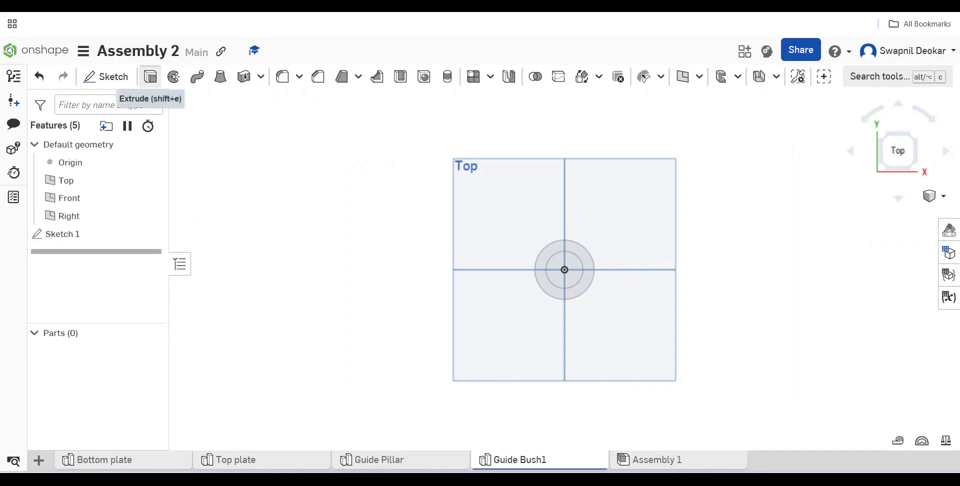
- Extrude the ring between the two circles as a new solid with a blind depth of 60 mm
{"action": "left_click", "coordinate": [150, 76]}
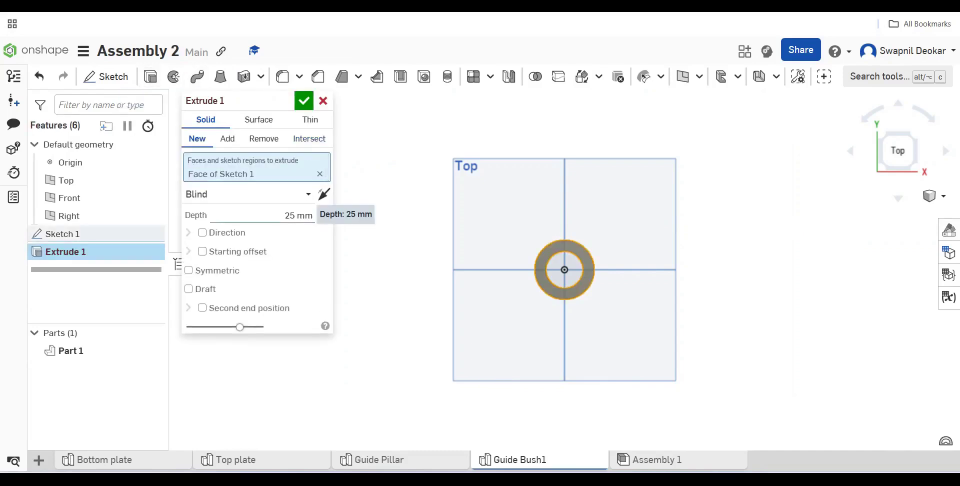
{"action": "left_click", "coordinate": [302, 216]}
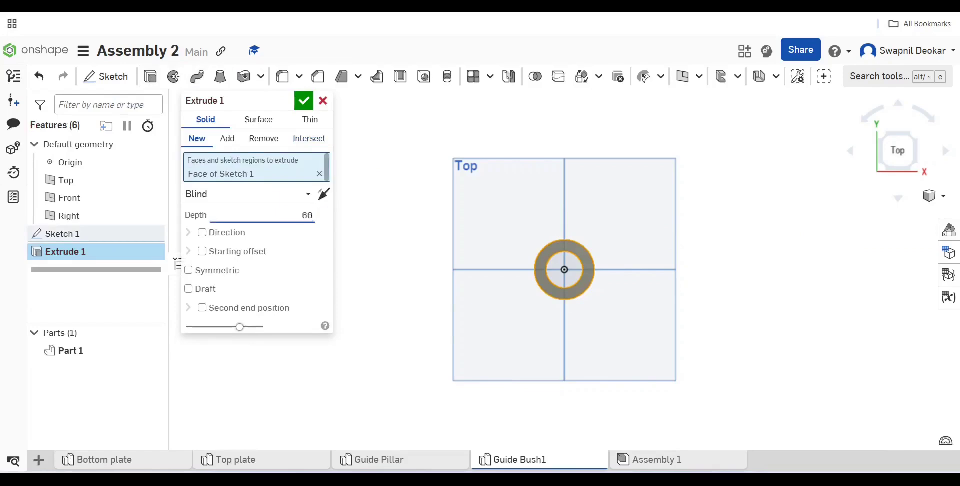
{"action": "key", "text": "Return"}
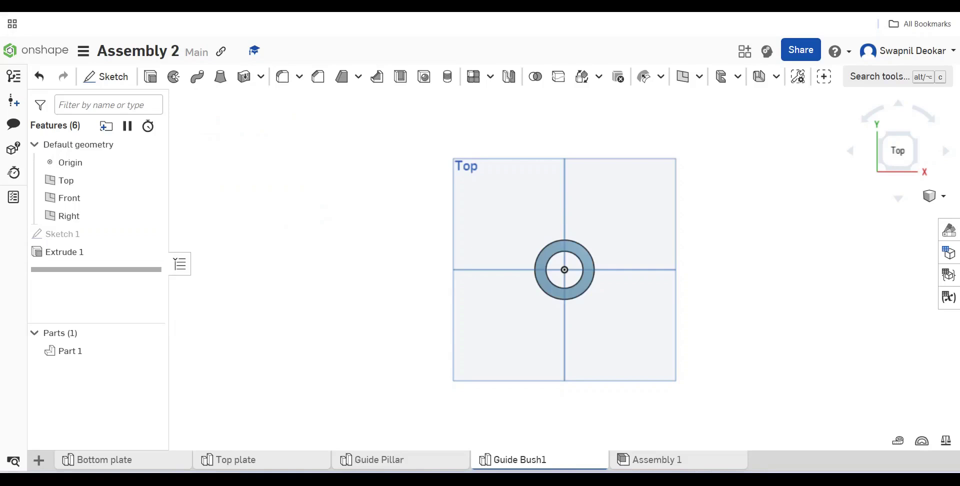
- Chamfer the outer circular edges at both ends of the bush with a 2 mm distance and 45 degree angle
{"action": "right_click_drag", "start_coordinate": [500, 430], "coordinate": [478, 380]}
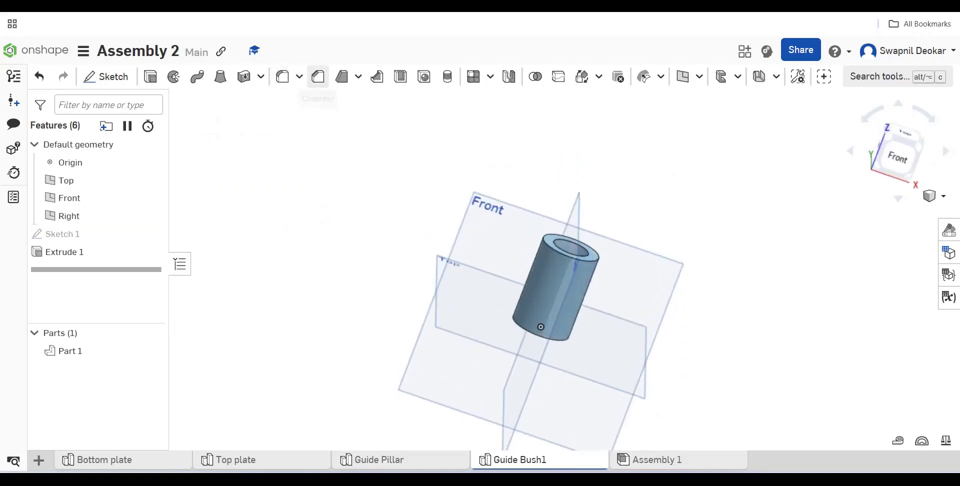
{"action": "left_click", "coordinate": [318, 77]}
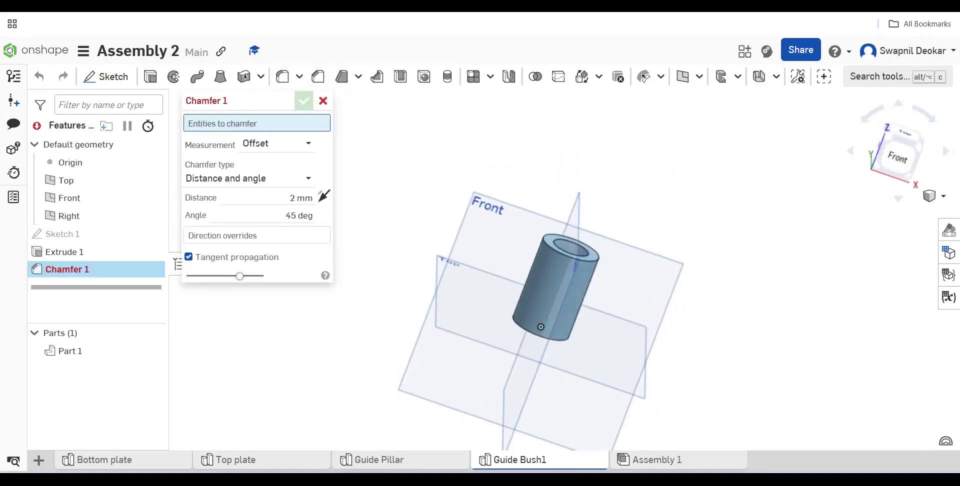
{"action": "scroll", "coordinate": [615, 292], "scroll_direction": "up", "scroll_amount": 3}
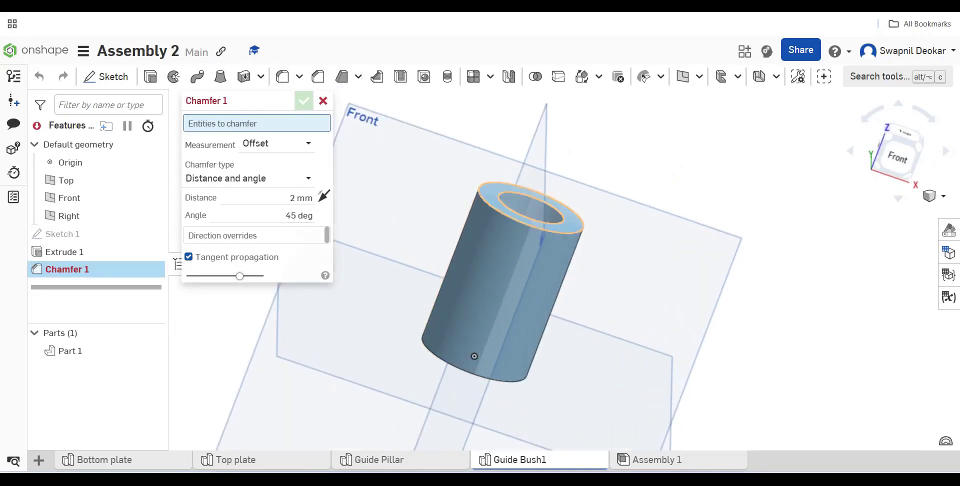
{"action": "left_click", "coordinate": [529, 227]}
{"action": "right_click_drag", "start_coordinate": [500, 380], "coordinate": [530, 305]}
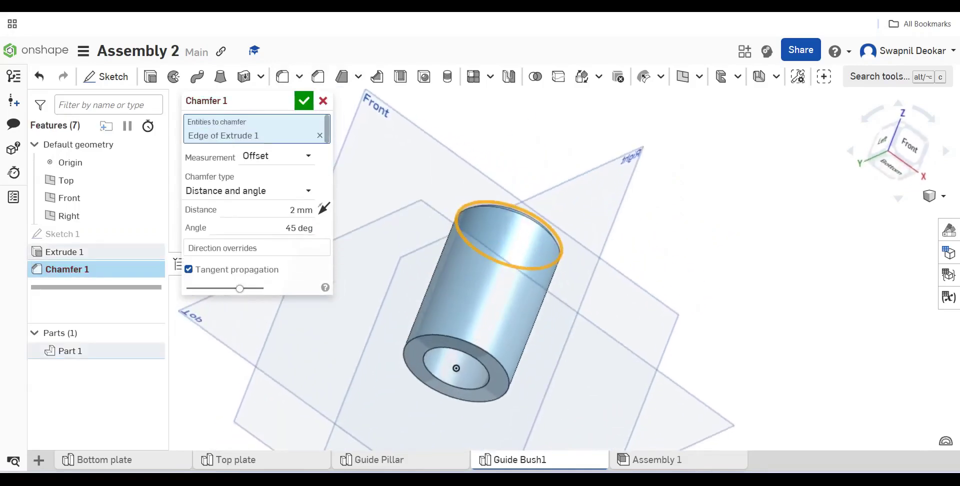
{"action": "left_click", "coordinate": [479, 401]}
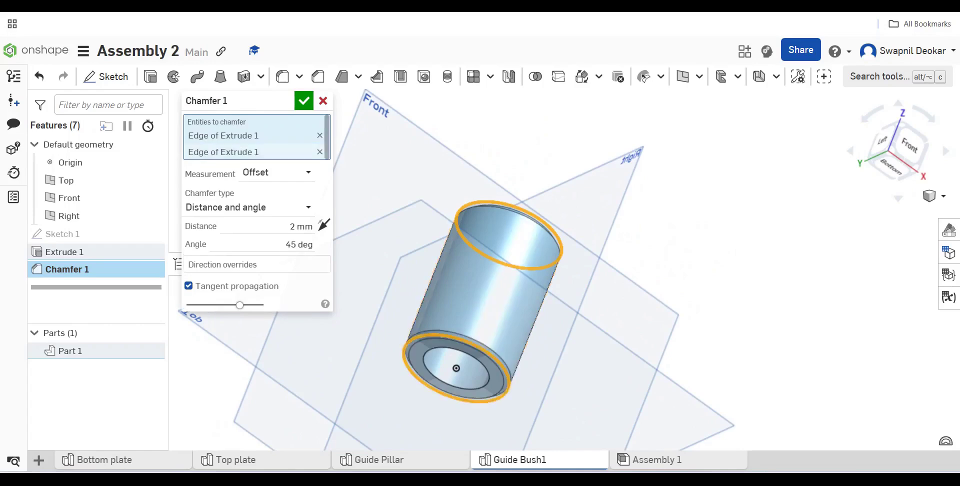
{"action": "left_click", "coordinate": [303, 100]}
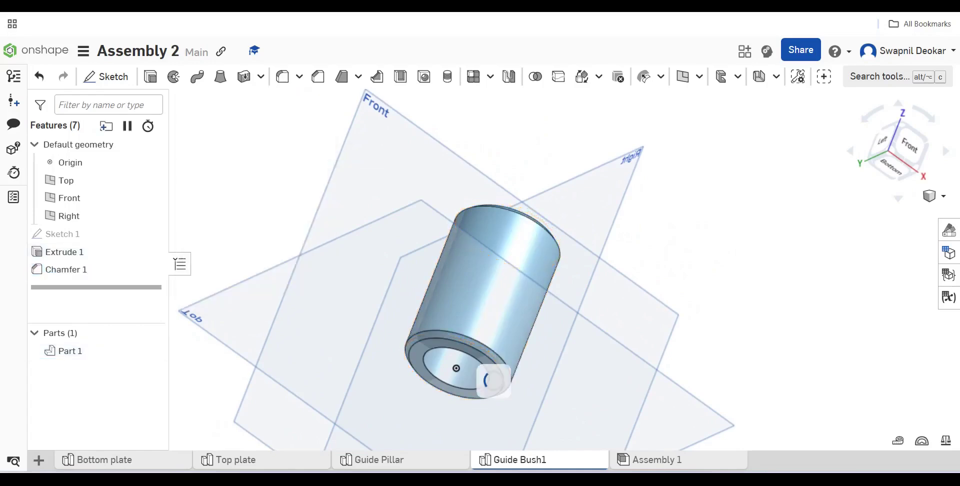
{"action": "right_click_drag", "start_coordinate": [625, 225], "coordinate": [505, 230]}
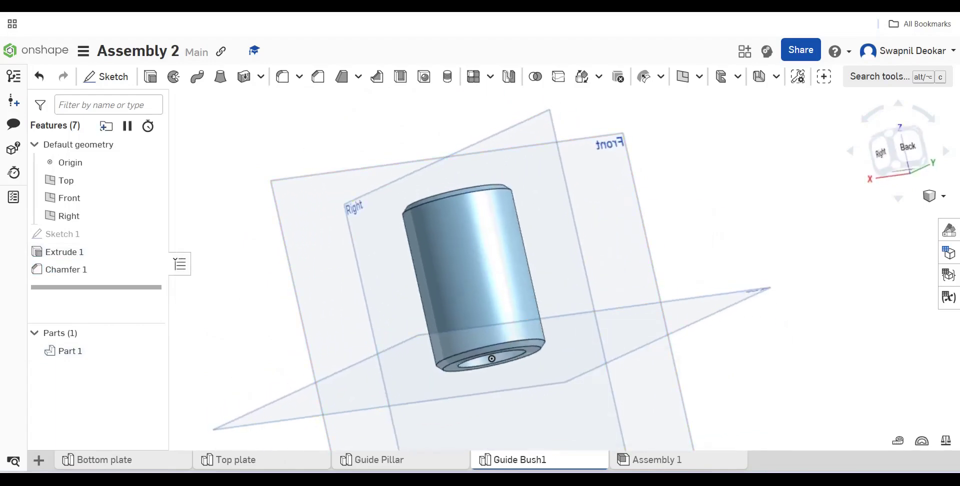
- Insert the Bottom plate from the current document into Assembly 1 and fix it in place
{"action": "left_click", "coordinate": [656, 459]}
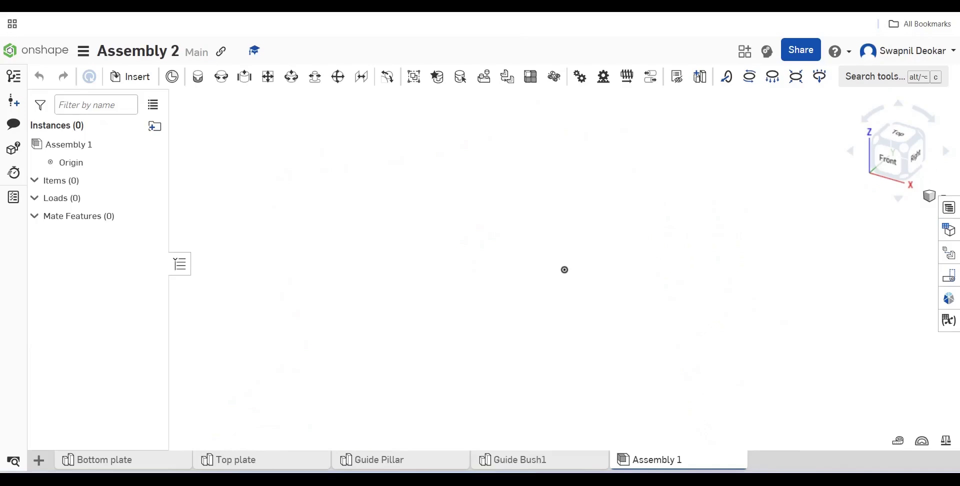
{"action": "left_click", "coordinate": [130, 77]}
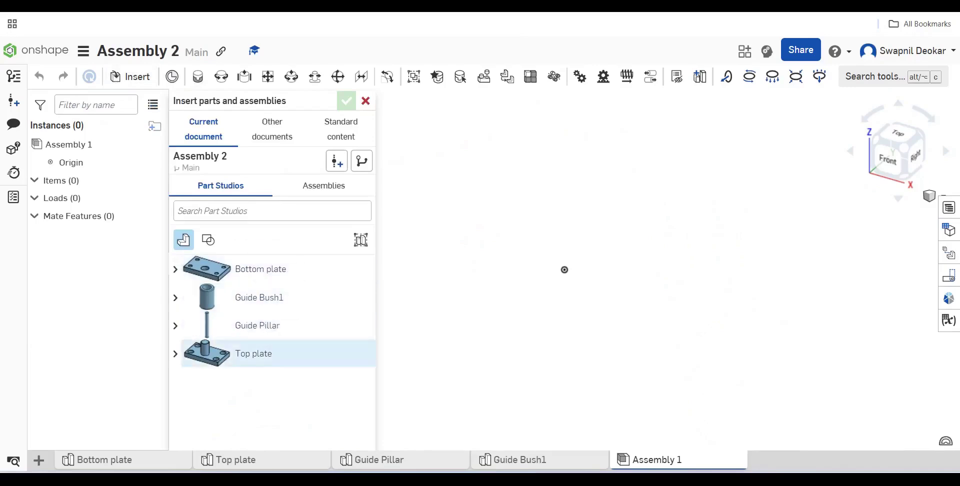
{"action": "left_click", "coordinate": [272, 129]}
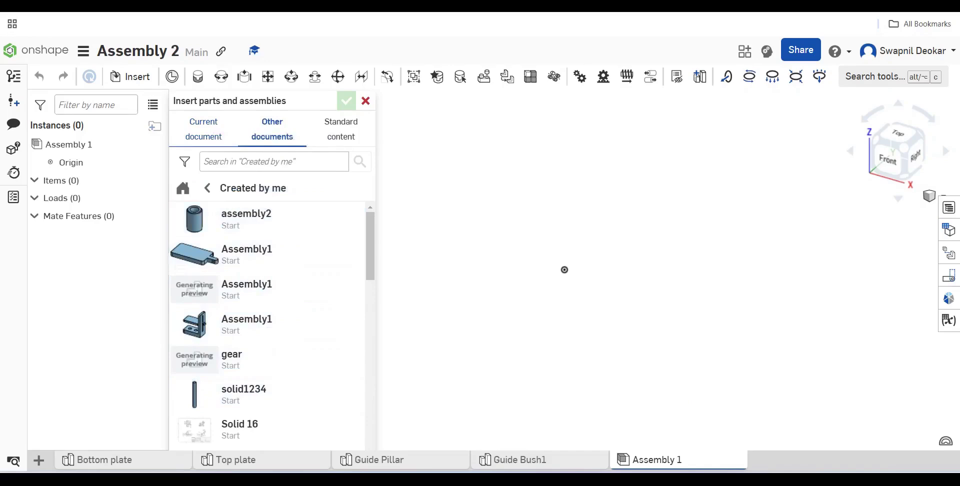
{"action": "left_click", "coordinate": [203, 129]}
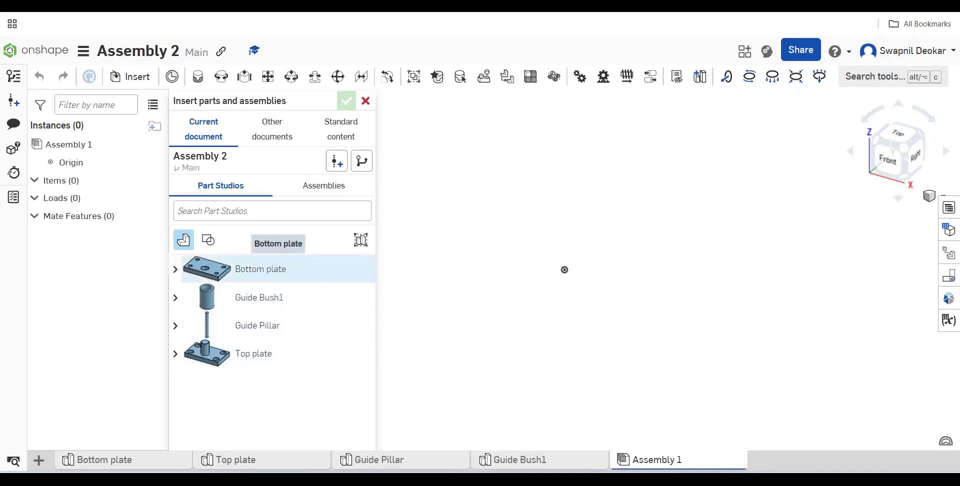
{"action": "left_click", "coordinate": [564, 269]}
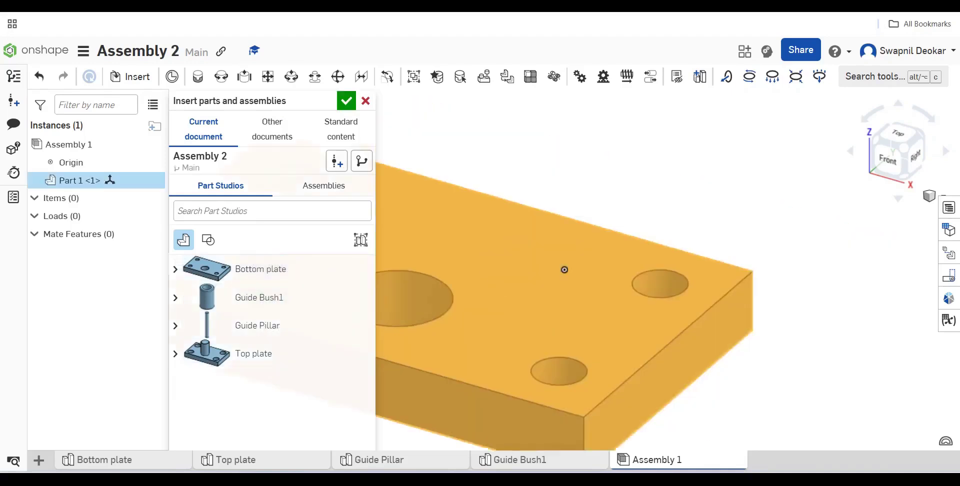
{"action": "scroll", "coordinate": [695, 319], "scroll_direction": "down", "scroll_amount": 3}
{"action": "left_click_drag", "start_coordinate": [695, 320], "coordinate": [702, 263]}
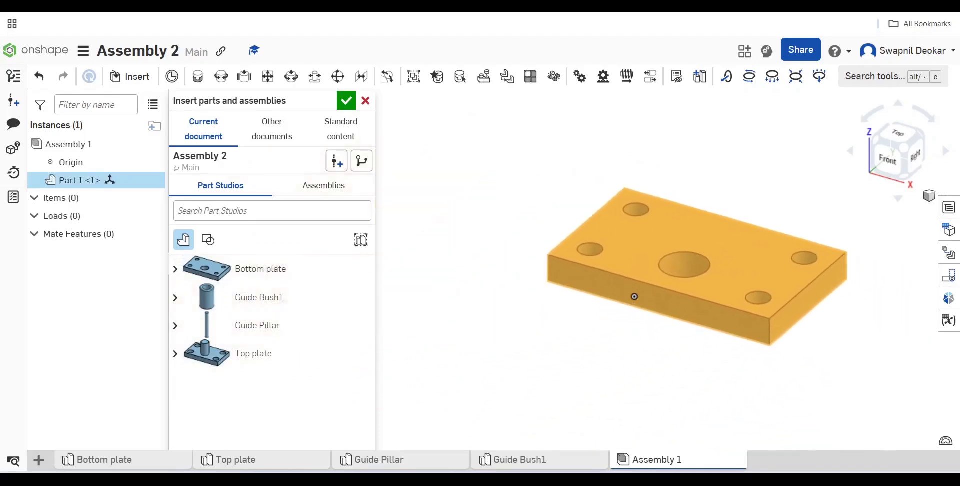
{"action": "right_click", "coordinate": [633, 296]}
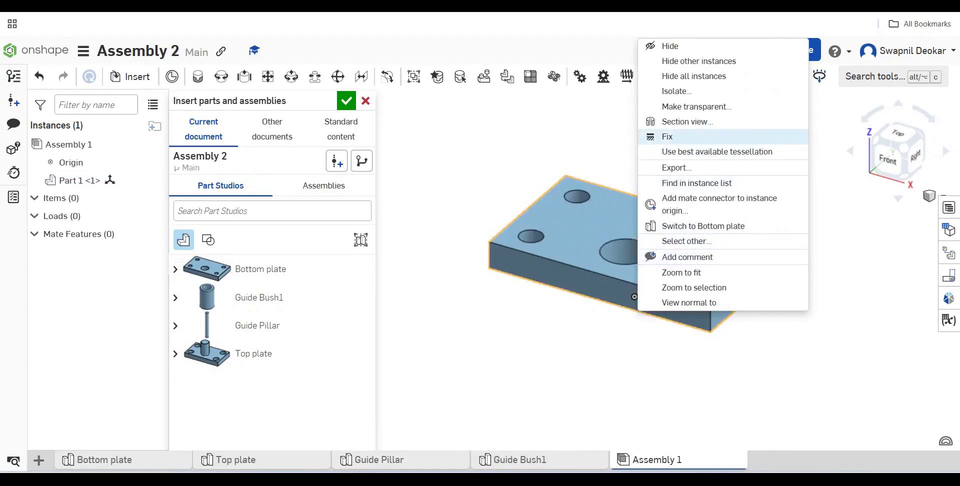
{"action": "left_click", "coordinate": [668, 136]}
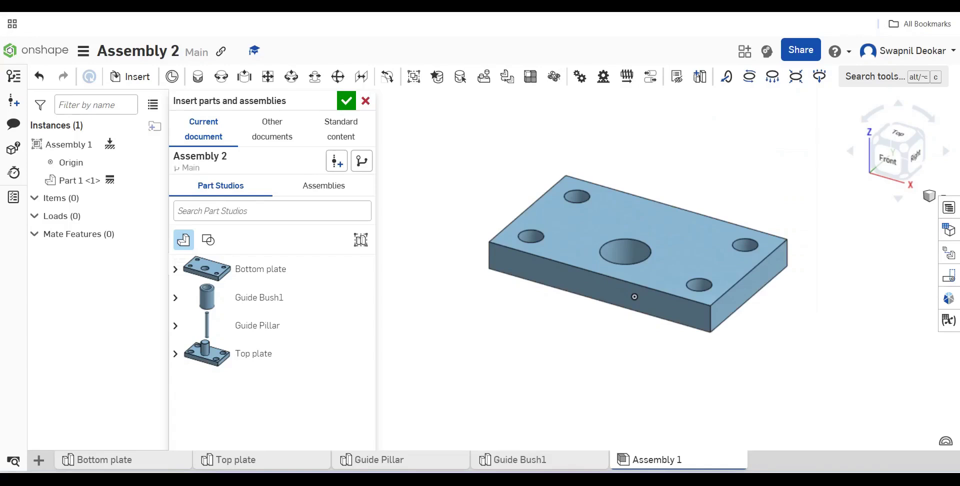
- Insert two instances of Guide Bush1 into the assembly, placed in free space beyond the bottom plate
{"action": "scroll", "coordinate": [495, 372], "scroll_direction": "down", "scroll_amount": 3}
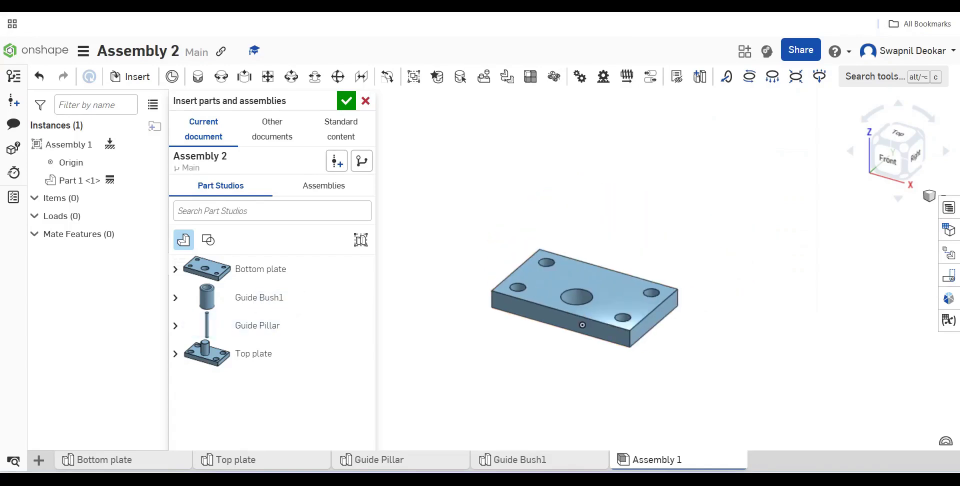
{"action": "left_click", "coordinate": [259, 297]}
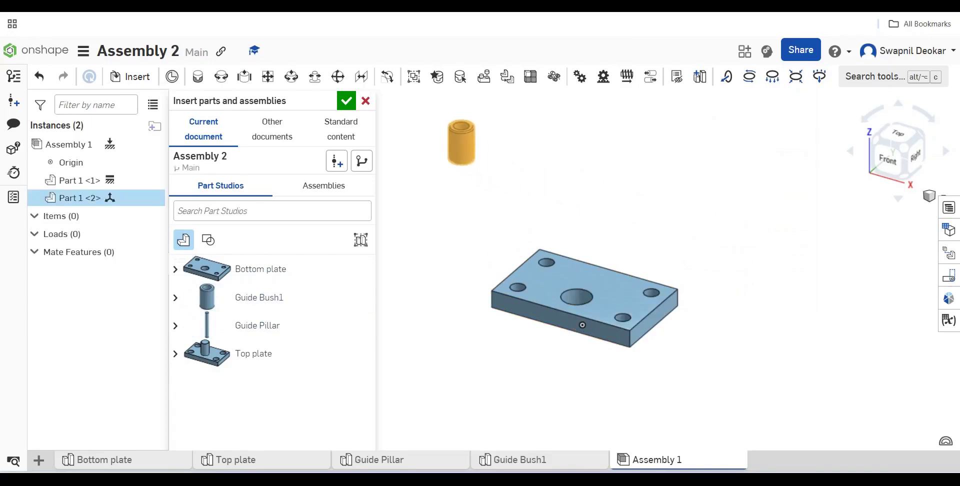
{"action": "left_click", "coordinate": [444, 134]}
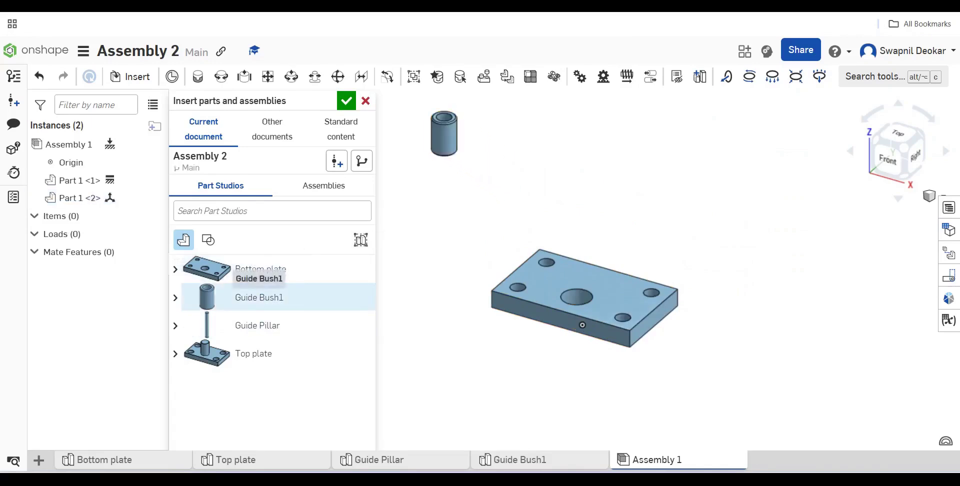
{"action": "left_click", "coordinate": [259, 297]}
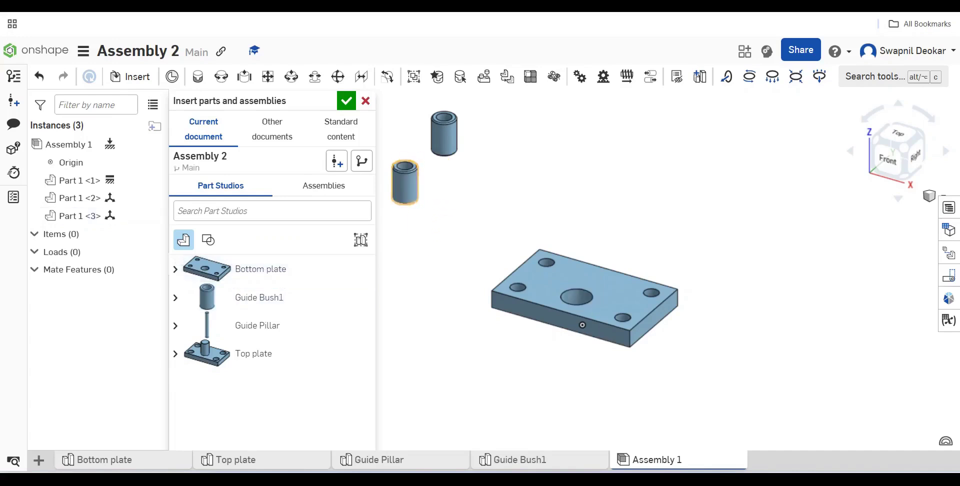
- Insert two more instances of Guide Bush1, placed in free space beside the bushes already beyond the bottom plate
{"action": "left_click", "coordinate": [405, 181]}
{"action": "left_click", "coordinate": [259, 297]}
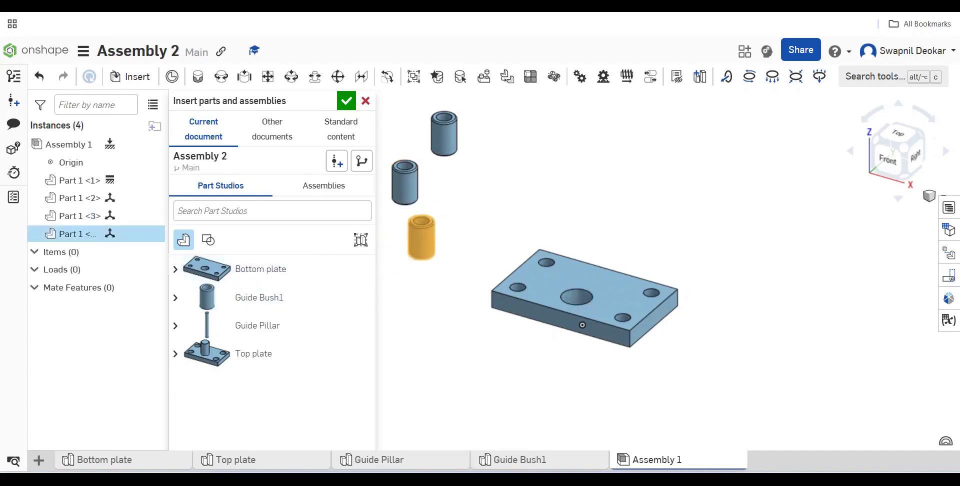
{"action": "left_click", "coordinate": [422, 237]}
{"action": "left_click", "coordinate": [259, 297]}
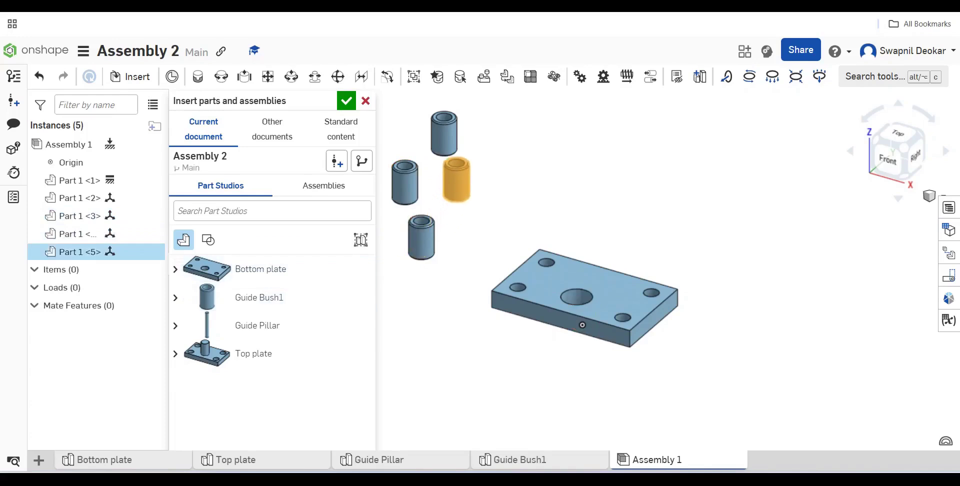
{"action": "left_click", "coordinate": [457, 179]}
- Insert four instances of Guide Pillar into the assembly, spread out in free space to the right of the bottom plate
{"action": "left_click", "coordinate": [257, 325]}
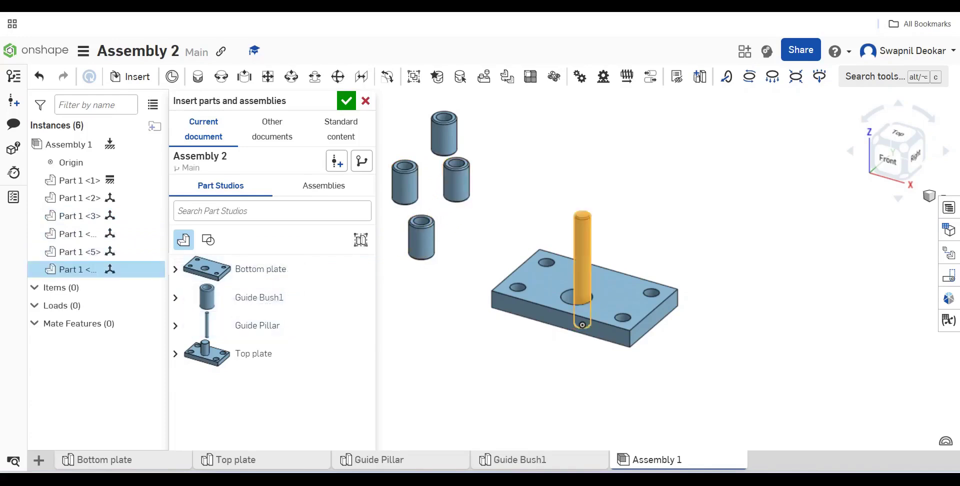
{"action": "scroll", "coordinate": [718, 310], "scroll_direction": "down", "scroll_amount": 5}
{"action": "left_click", "coordinate": [807, 320]}
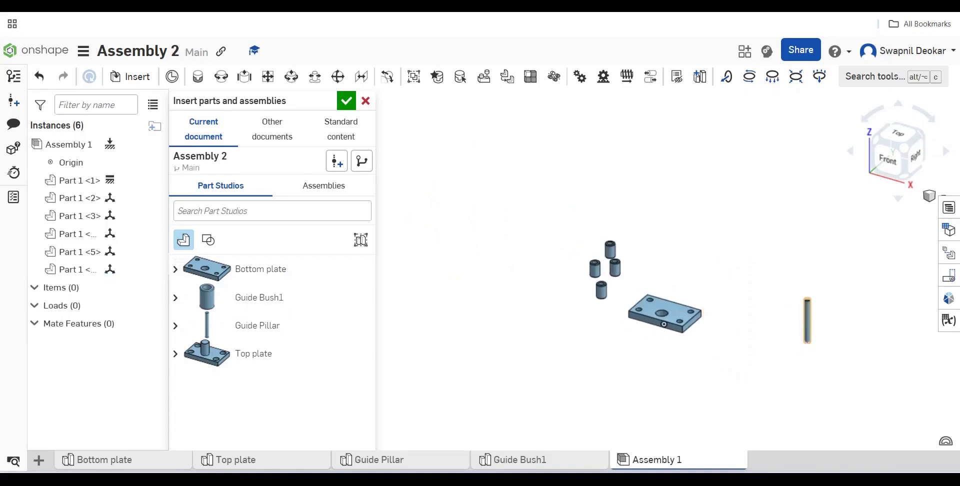
{"action": "left_click", "coordinate": [257, 325]}
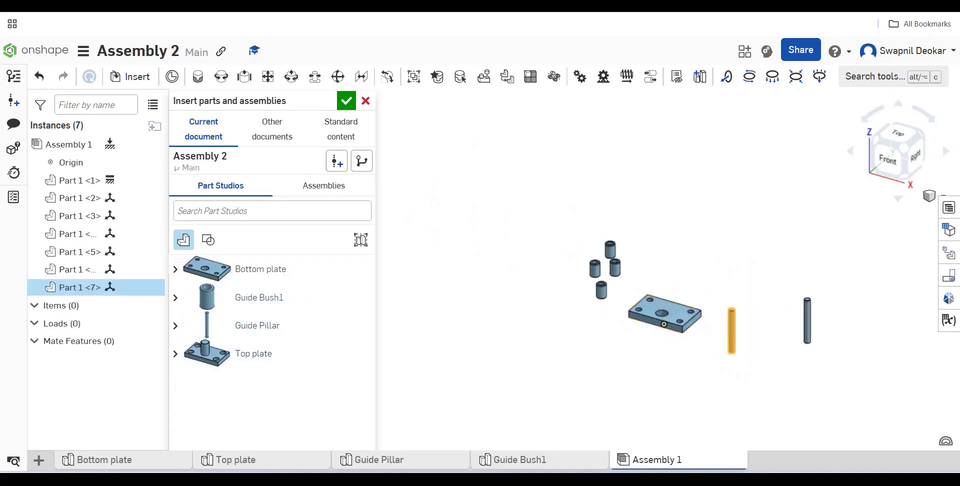
{"action": "left_click", "coordinate": [756, 337]}
{"action": "left_click", "coordinate": [258, 325]}
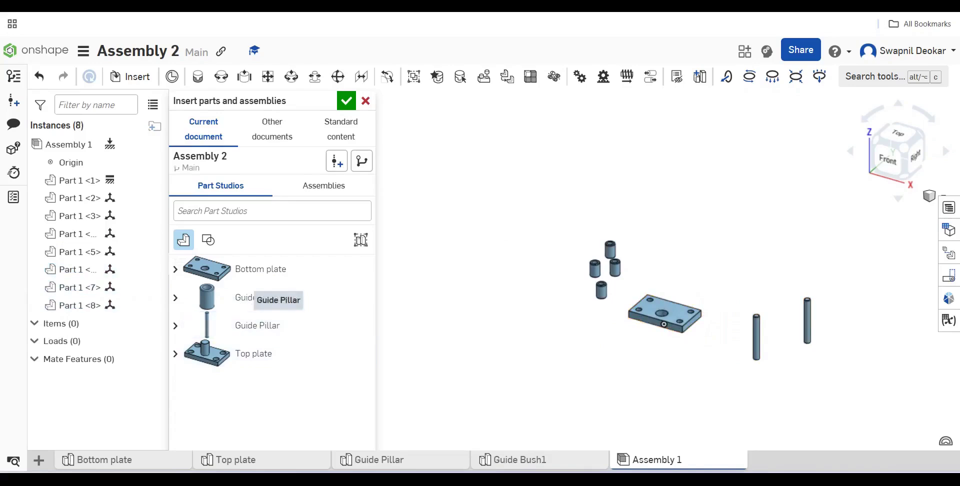
{"action": "left_click", "coordinate": [777, 379]}
{"action": "left_click", "coordinate": [258, 324]}
{"action": "left_click", "coordinate": [727, 384]}
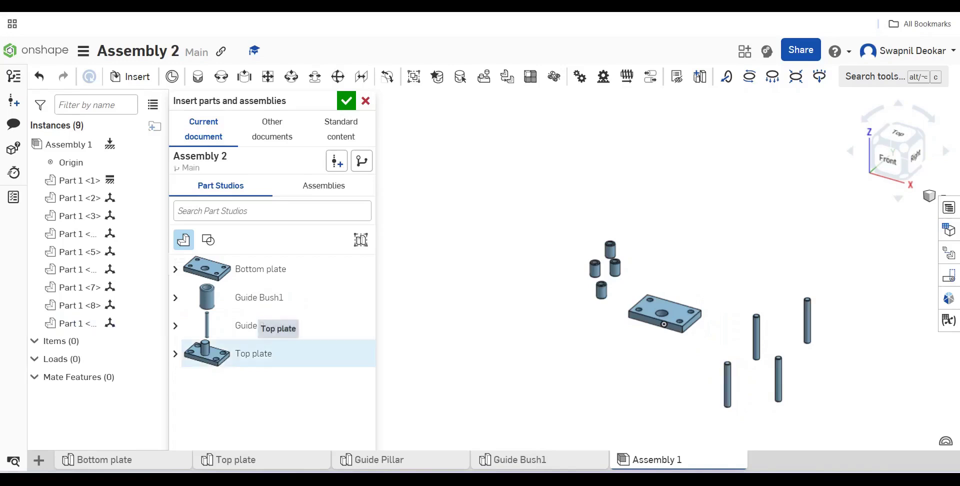
- Insert one Top plate into free space above the other parts and finish inserting parts
{"action": "left_click", "coordinate": [253, 353]}
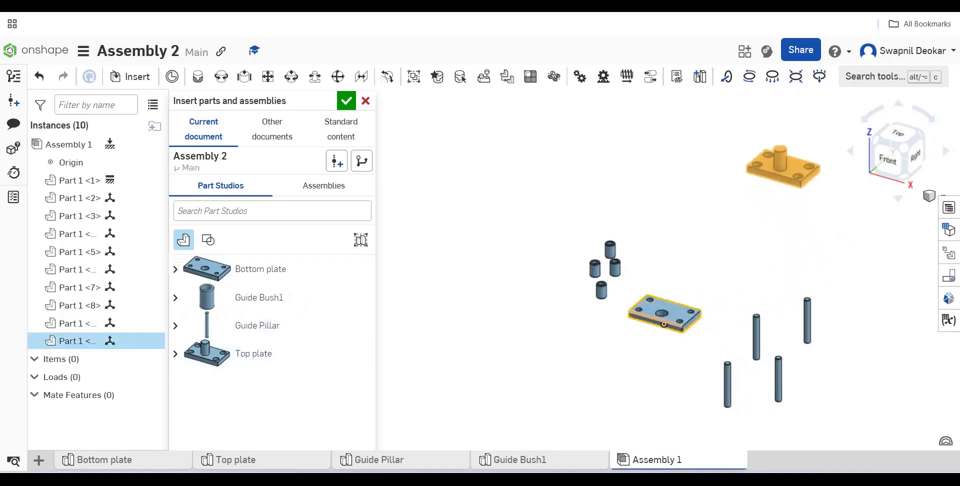
{"action": "left_click", "coordinate": [782, 165]}
{"action": "scroll", "coordinate": [787, 169], "scroll_direction": "up", "scroll_amount": 3}
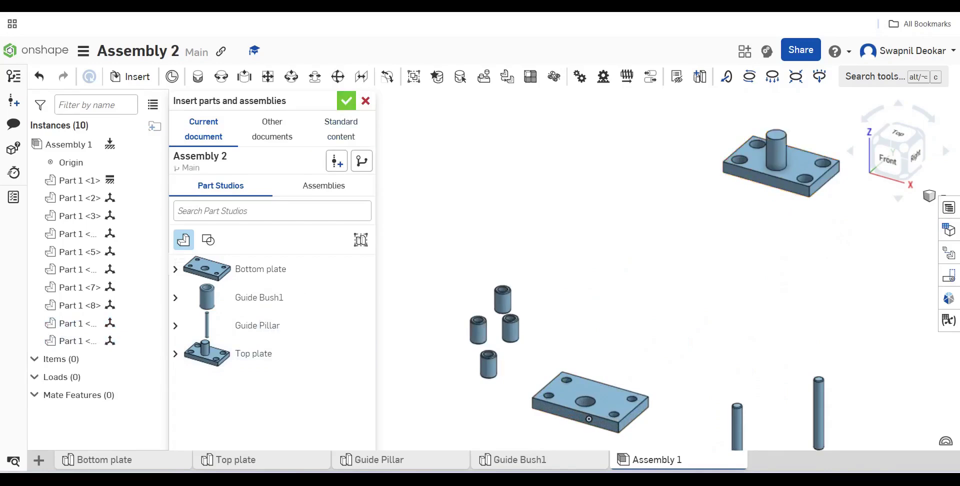
{"action": "key", "text": "Return"}
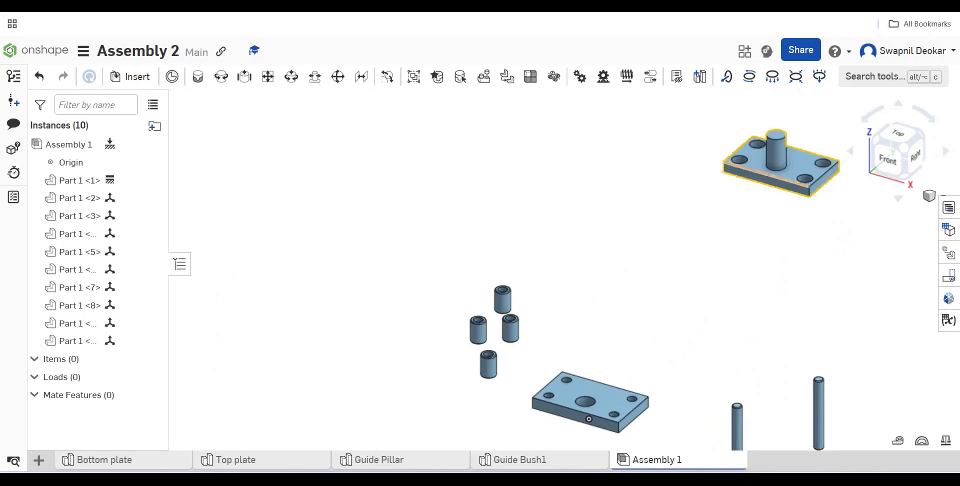
- Rotate the Top plate by about 162 degrees so that its central cylinder points downward
{"action": "left_click", "coordinate": [785, 165]}
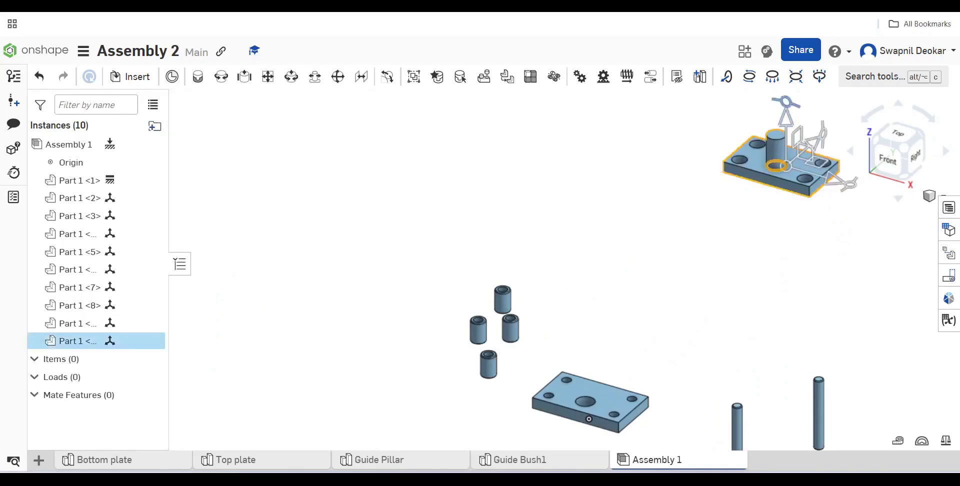
{"action": "left_click", "coordinate": [782, 99]}
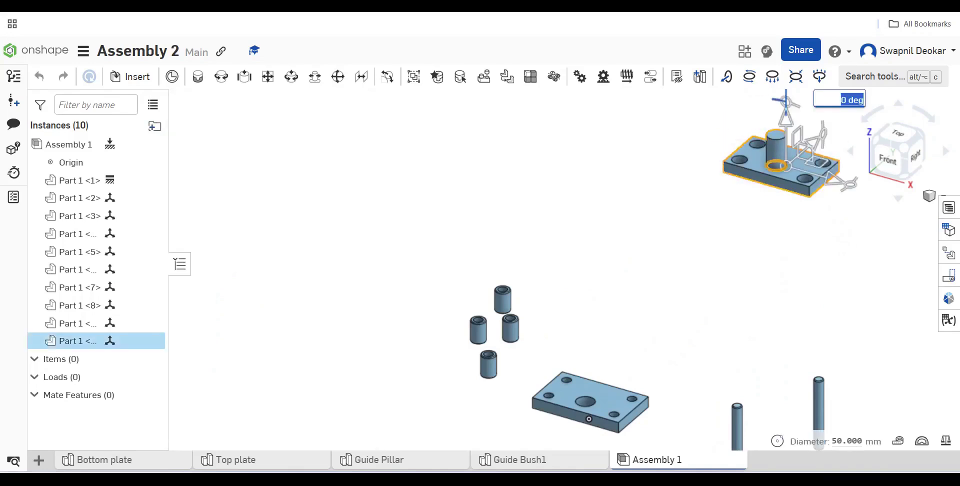
{"action": "left_click_drag", "start_coordinate": [822, 134], "coordinate": [729, 210]}
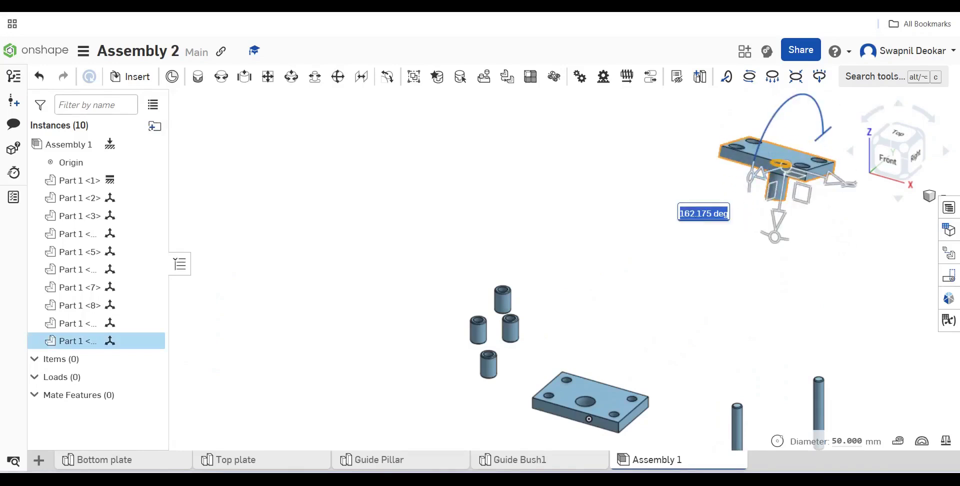
{"action": "left_click", "coordinate": [491, 379]}
- Switch to PowerPoint, review the press tool assembly and exploded view on slide 5, and return to Onshape
{"action": "scroll", "coordinate": [565, 213], "scroll_direction": "down", "scroll_amount": 5}
{"action": "scroll", "coordinate": [598, 329], "scroll_direction": "up", "scroll_amount": 2}
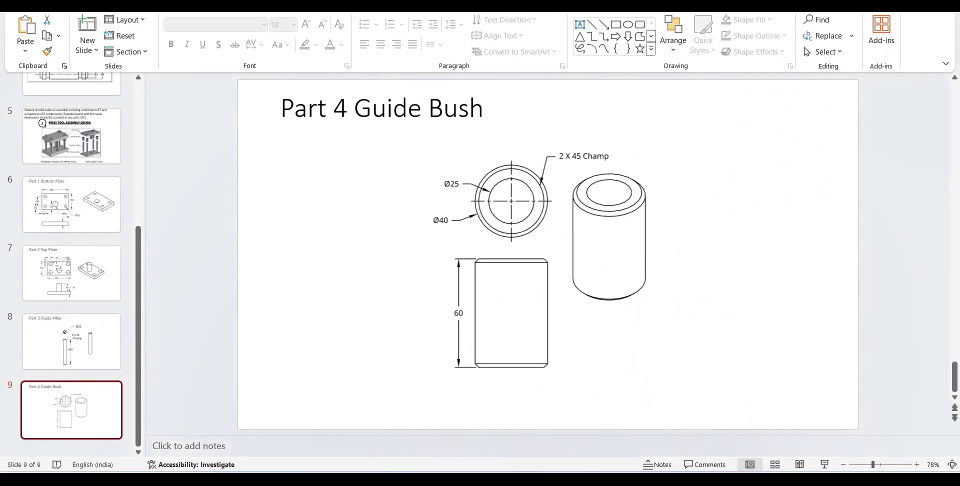
{"action": "left_click", "coordinate": [71, 136]}
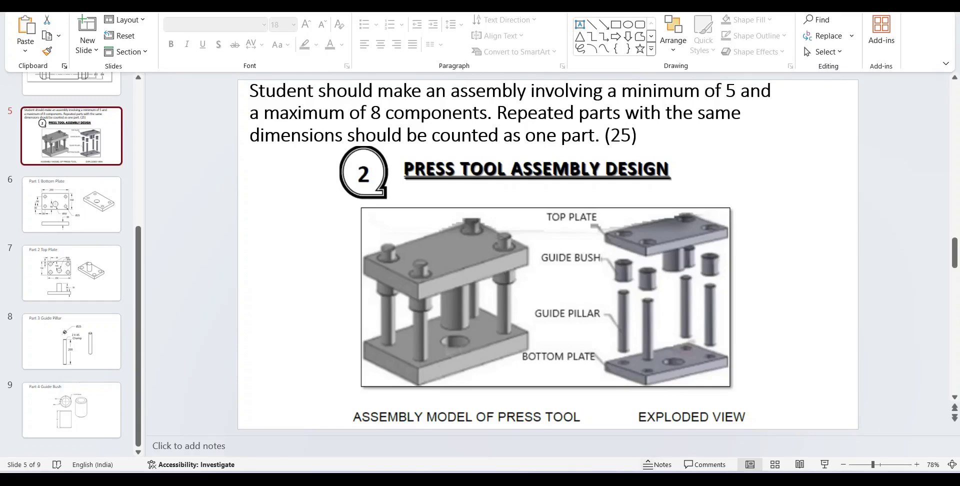
{"action": "key", "text": "alt+Tab"}
- Fasten the end face center of a guide pillar to the front-right corner hole on the bottom plate's underside
{"action": "scroll", "coordinate": [522, 316], "scroll_direction": "up", "scroll_amount": 4}
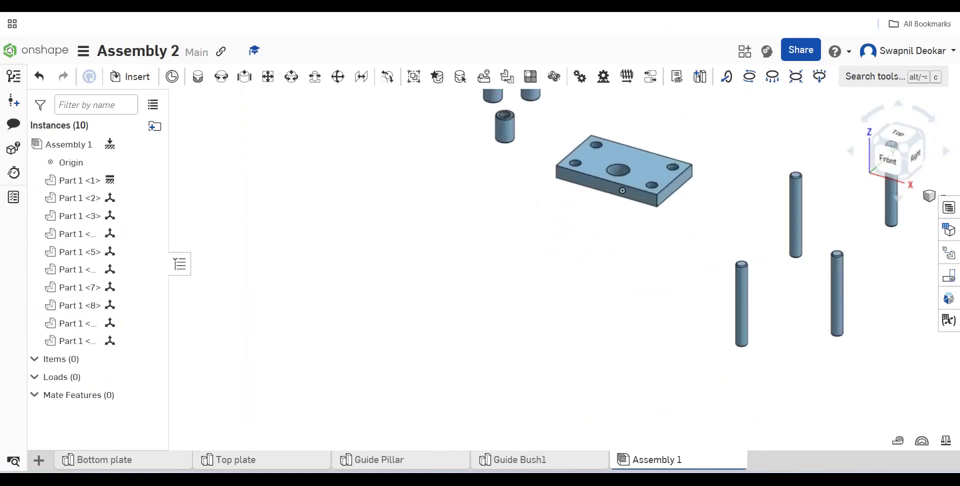
{"action": "right_click_drag", "start_coordinate": [522, 317], "coordinate": [574, 290]}
{"action": "scroll", "coordinate": [575, 290], "scroll_direction": "up", "scroll_amount": 2}
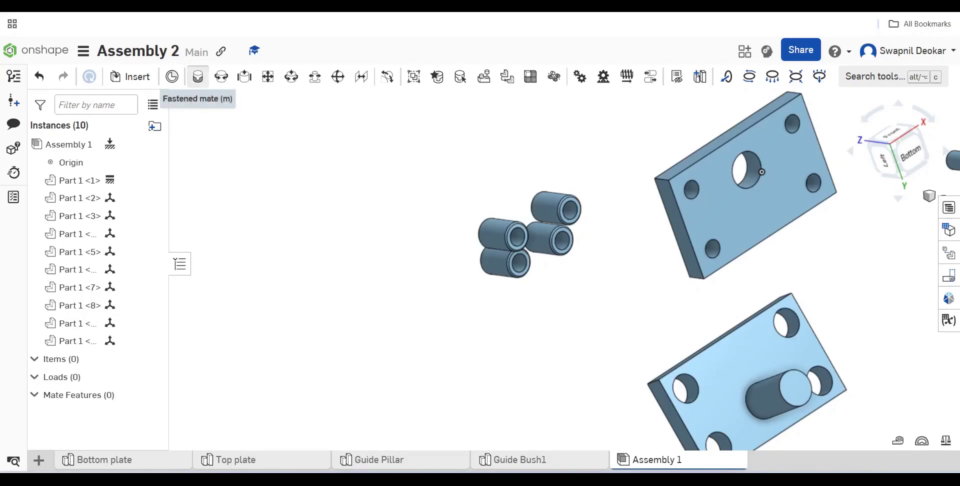
{"action": "left_click", "coordinate": [197, 76]}
{"action": "scroll", "coordinate": [501, 316], "scroll_direction": "down", "scroll_amount": 4}
{"action": "scroll", "coordinate": [769, 230], "scroll_direction": "up", "scroll_amount": 5}
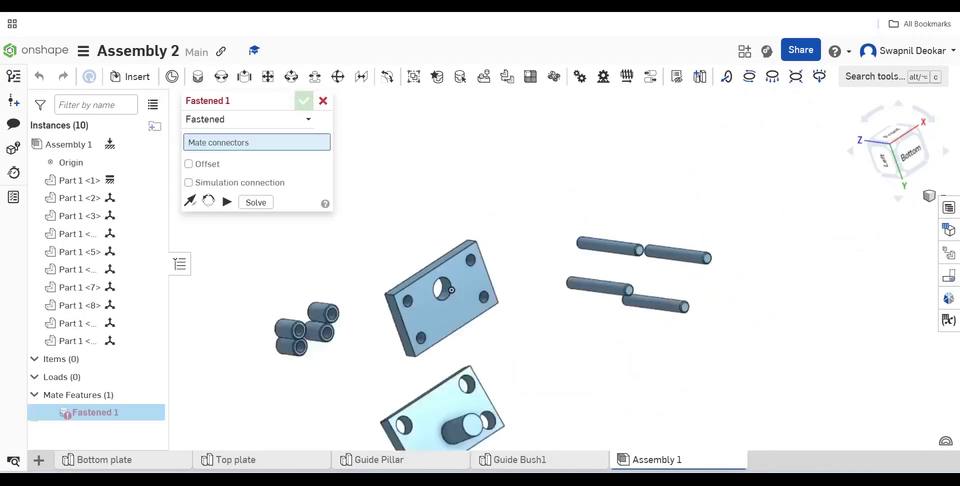
{"action": "scroll", "coordinate": [530, 325], "scroll_direction": "up", "scroll_amount": 3}
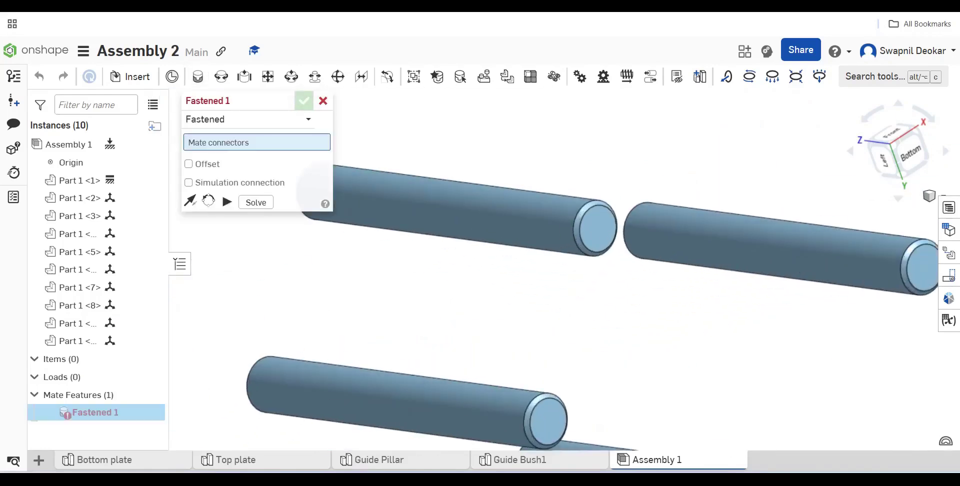
{"action": "left_click", "coordinate": [597, 228]}
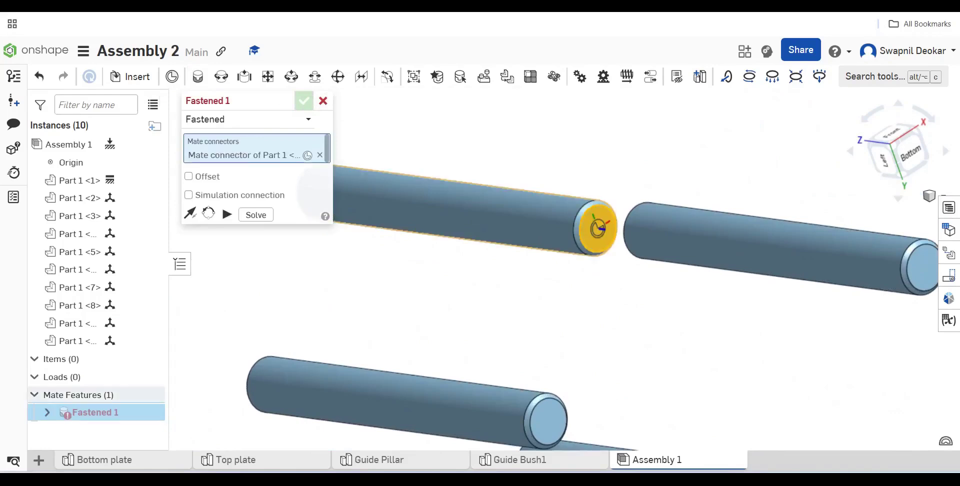
{"action": "scroll", "coordinate": [619, 287], "scroll_direction": "down", "scroll_amount": 5}
{"action": "scroll", "coordinate": [458, 315], "scroll_direction": "up", "scroll_amount": 5}
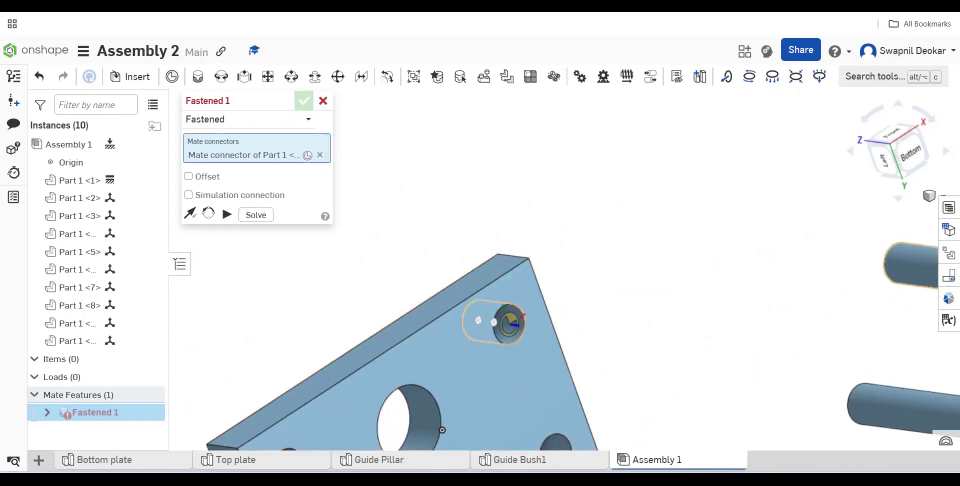
{"action": "left_click", "coordinate": [509, 323]}
{"action": "scroll", "coordinate": [637, 282], "scroll_direction": "down", "scroll_amount": 5}
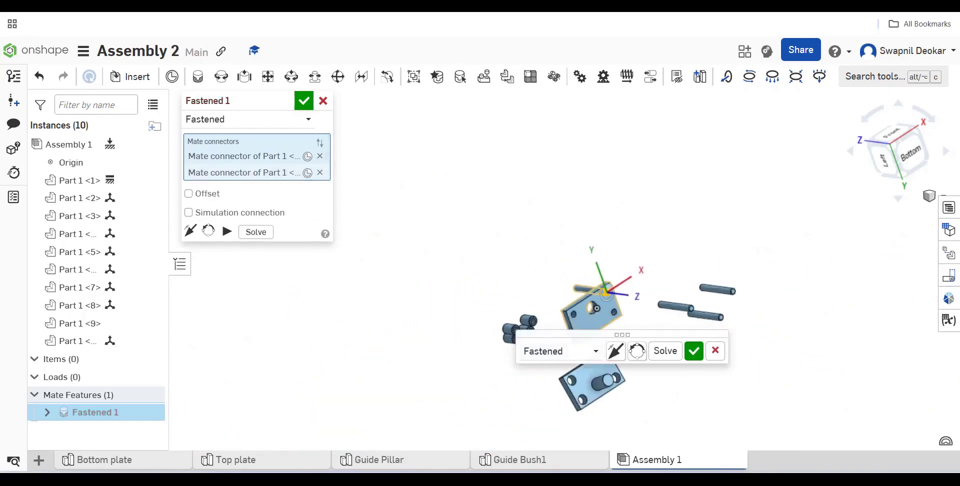
{"action": "left_click", "coordinate": [693, 351]}
- Fasten the end face center of a second guide pillar to the front-left corner hole on the bottom plate's underside
{"action": "scroll", "coordinate": [725, 314], "scroll_direction": "up", "scroll_amount": 5}
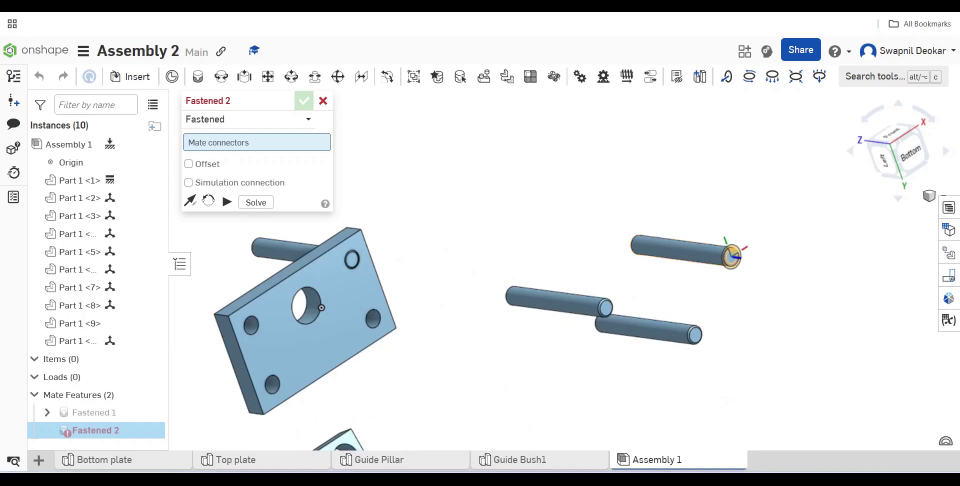
{"action": "scroll", "coordinate": [731, 254], "scroll_direction": "up", "scroll_amount": 6}
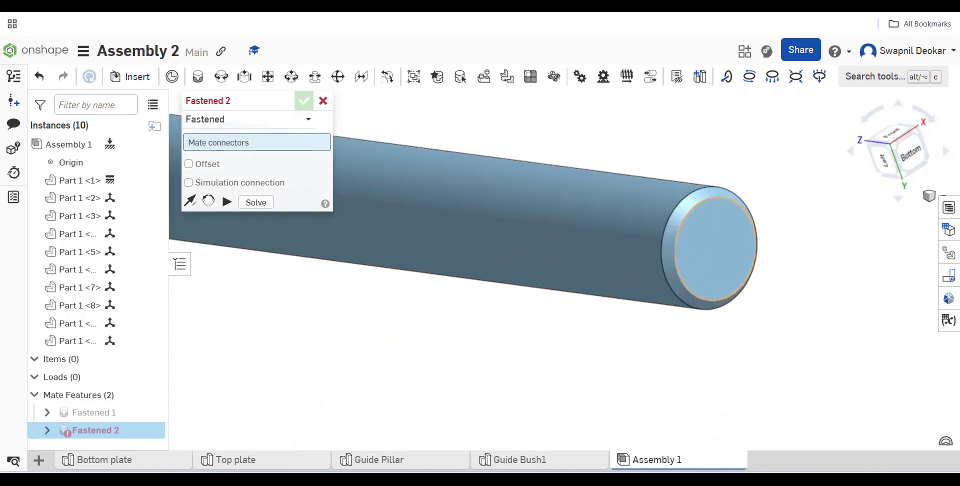
{"action": "left_click", "coordinate": [719, 252]}
{"action": "scroll", "coordinate": [720, 255], "scroll_direction": "down", "scroll_amount": 6}
{"action": "scroll", "coordinate": [417, 347], "scroll_direction": "down", "scroll_amount": 2}
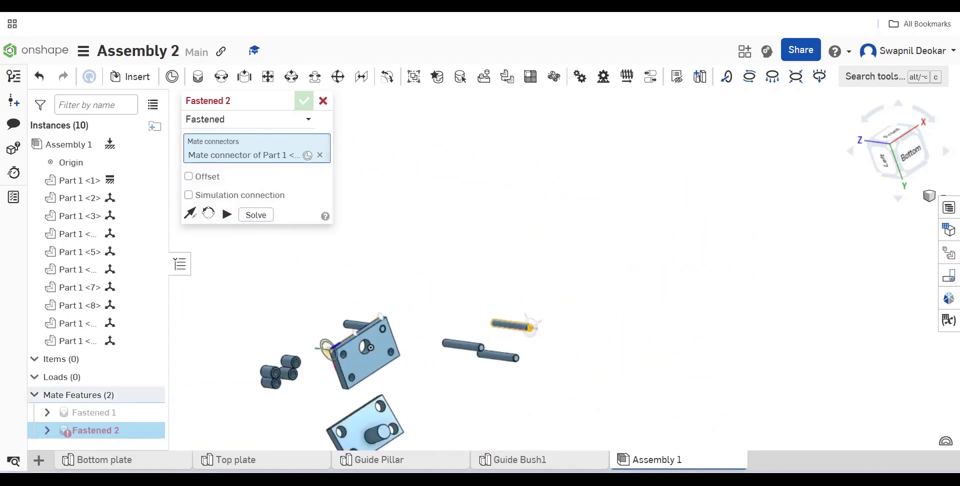
{"action": "scroll", "coordinate": [417, 346], "scroll_direction": "up", "scroll_amount": 10}
{"action": "scroll", "coordinate": [345, 291], "scroll_direction": "up", "scroll_amount": 3}
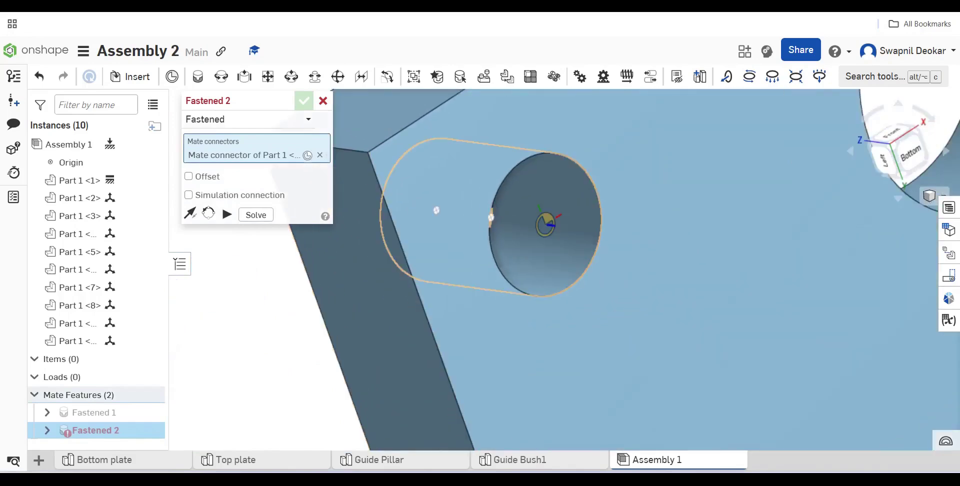
{"action": "left_click", "coordinate": [546, 225]}
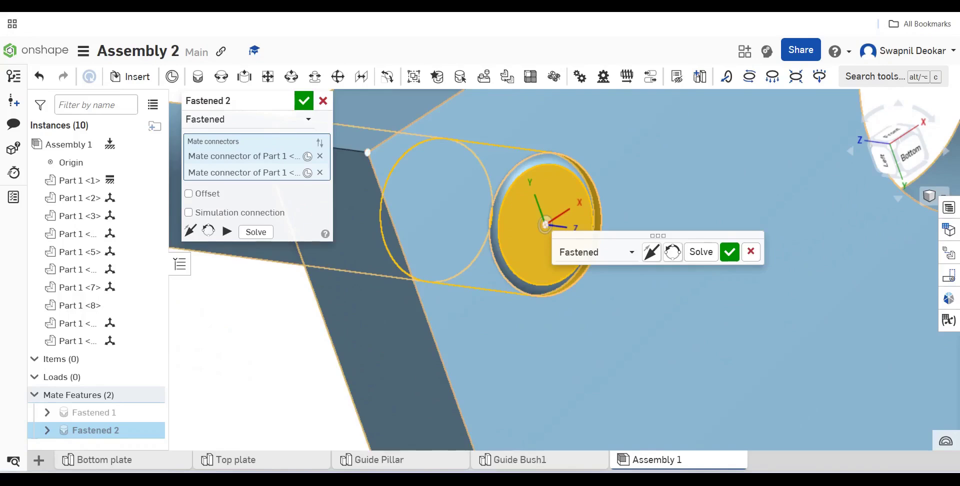
{"action": "left_click", "coordinate": [730, 251]}
- Fasten the end face center of a third guide pillar to the back-right corner hole on the bottom plate's underside
{"action": "scroll", "coordinate": [637, 307], "scroll_direction": "down", "scroll_amount": 10}
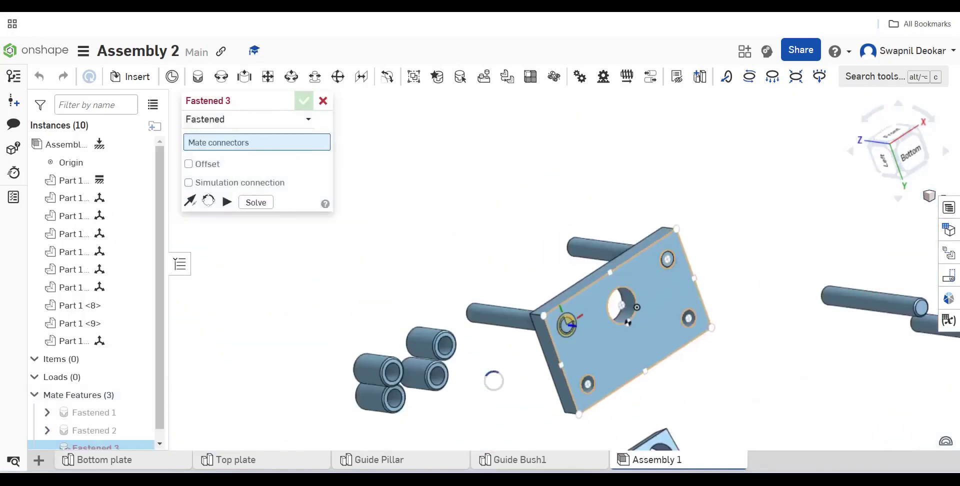
{"action": "scroll", "coordinate": [825, 299], "scroll_direction": "down", "scroll_amount": 2}
{"action": "scroll", "coordinate": [820, 297], "scroll_direction": "up", "scroll_amount": 10}
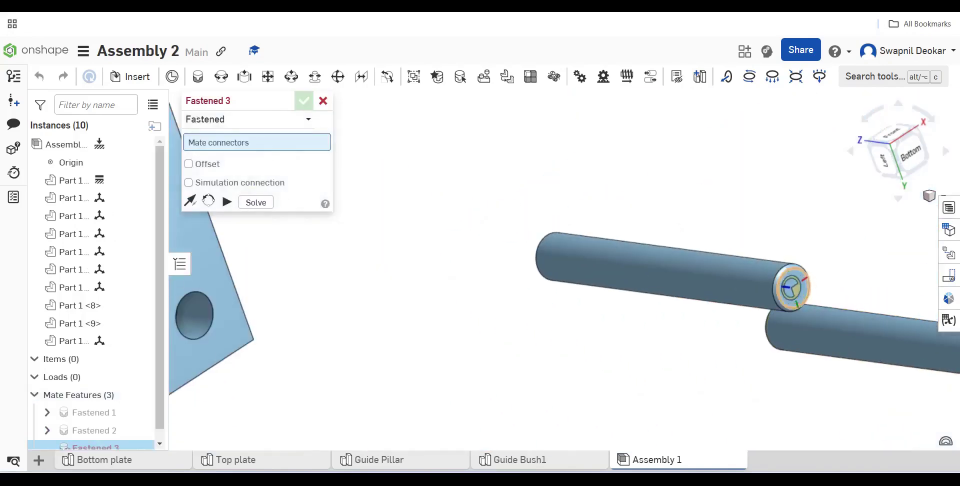
{"action": "left_click", "coordinate": [794, 288]}
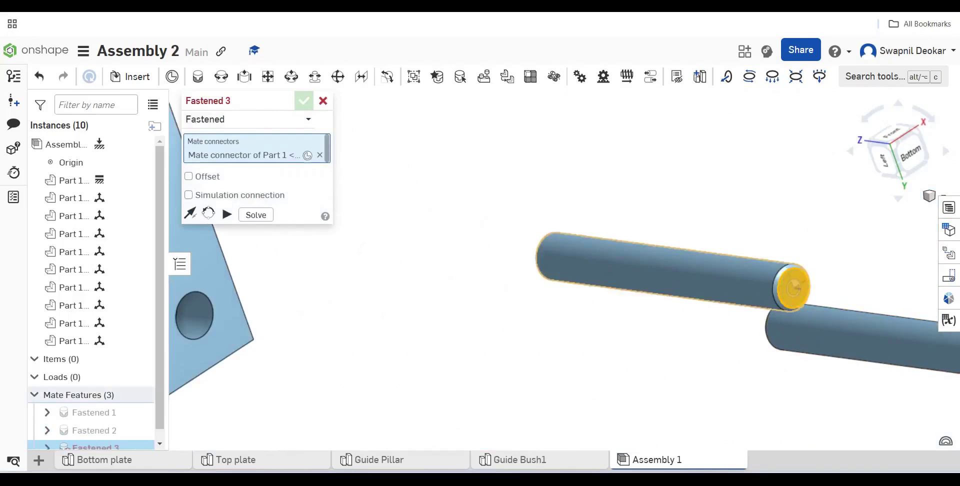
{"action": "scroll", "coordinate": [270, 320], "scroll_direction": "down", "scroll_amount": 3}
{"action": "scroll", "coordinate": [259, 280], "scroll_direction": "up", "scroll_amount": 6}
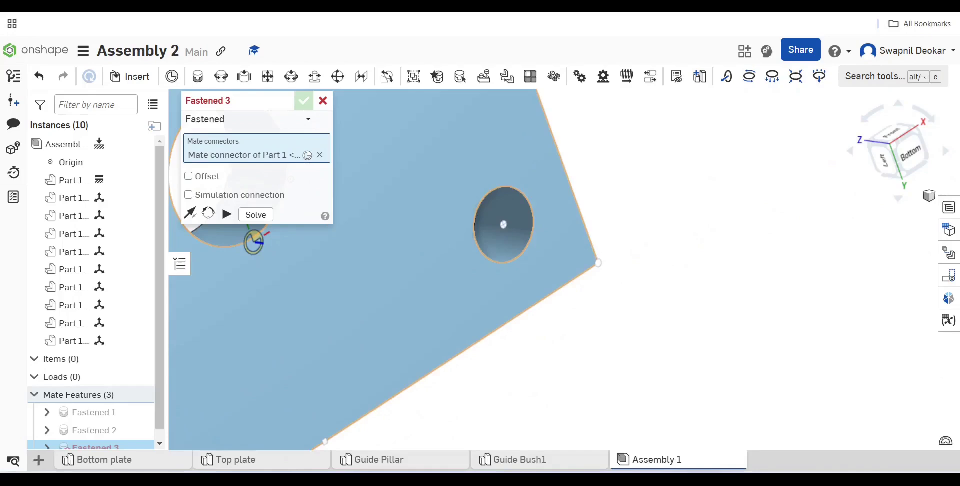
{"action": "left_click", "coordinate": [503, 225]}
{"action": "left_click", "coordinate": [504, 224]}
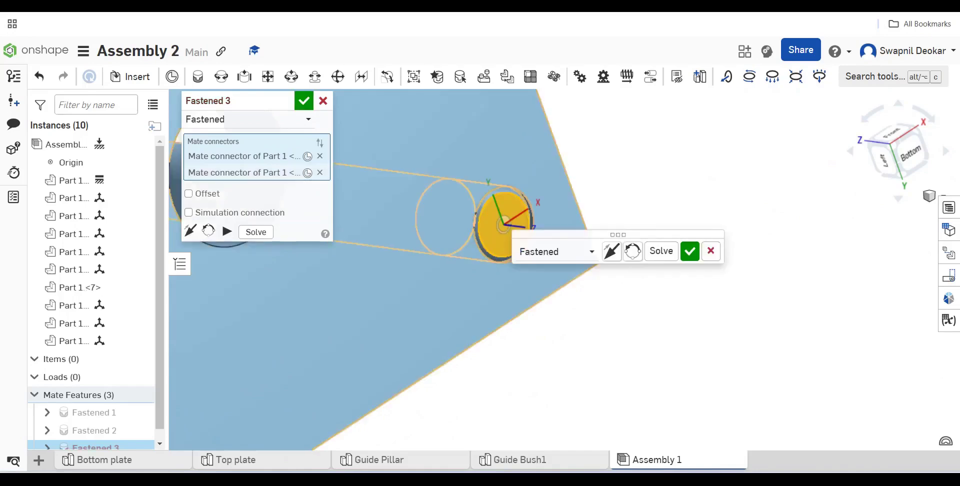
{"action": "left_click", "coordinate": [690, 251]}
- Fasten the end face center of the fourth guide pillar to the back-left corner hole on the bottom plate's underside
{"action": "scroll", "coordinate": [619, 314], "scroll_direction": "down", "scroll_amount": 5}
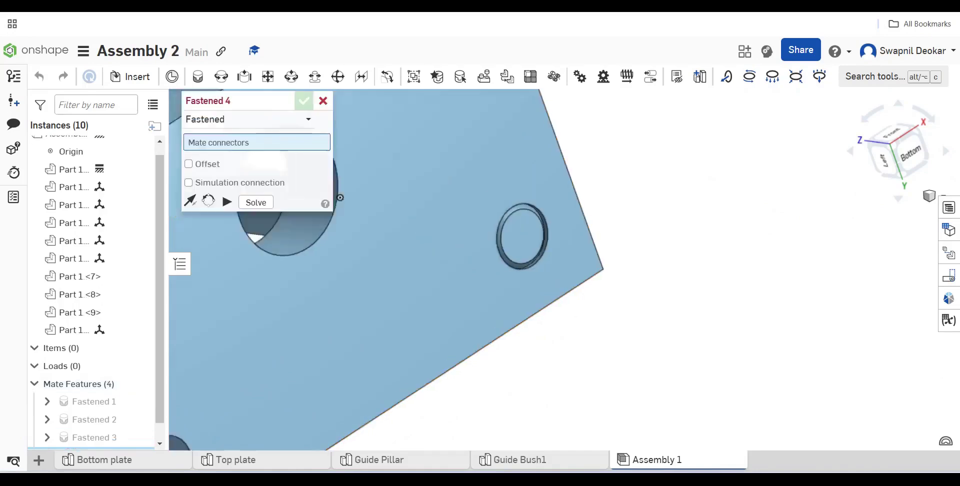
{"action": "scroll", "coordinate": [618, 313], "scroll_direction": "down", "scroll_amount": 3}
{"action": "scroll", "coordinate": [779, 350], "scroll_direction": "up", "scroll_amount": 5}
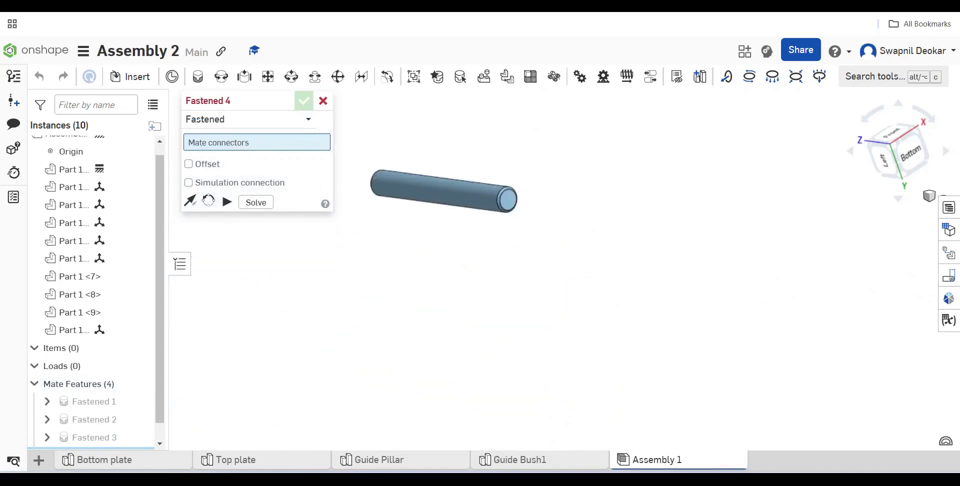
{"action": "left_click", "coordinate": [507, 200]}
{"action": "scroll", "coordinate": [705, 278], "scroll_direction": "down", "scroll_amount": 6}
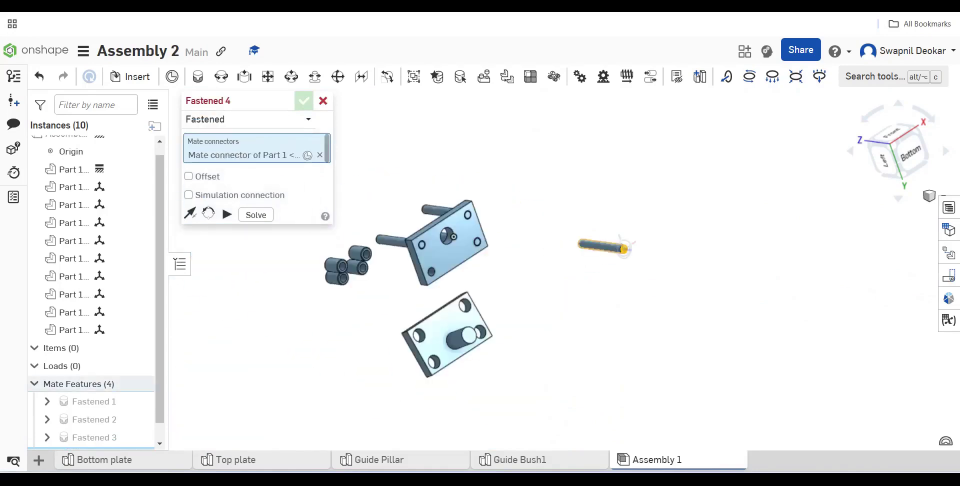
{"action": "scroll", "coordinate": [578, 294], "scroll_direction": "up", "scroll_amount": 3}
{"action": "scroll", "coordinate": [659, 218], "scroll_direction": "up", "scroll_amount": 3}
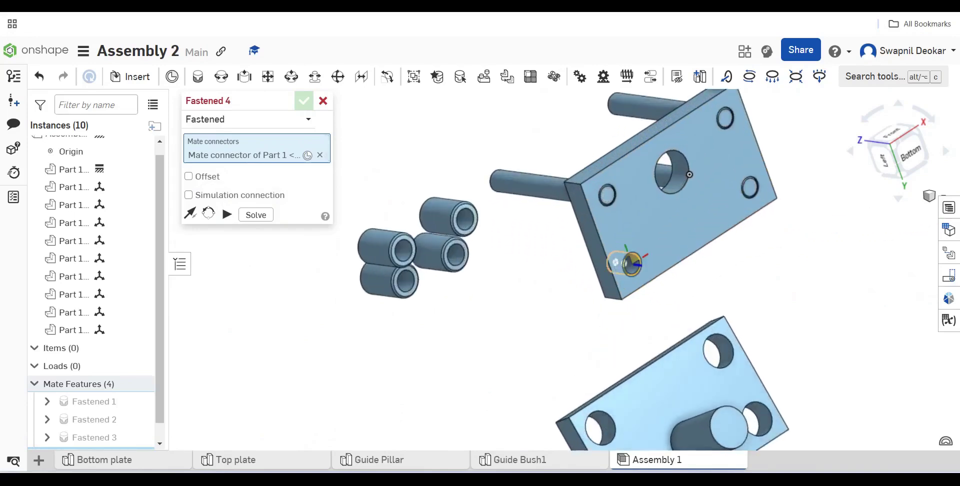
{"action": "left_click", "coordinate": [627, 263]}
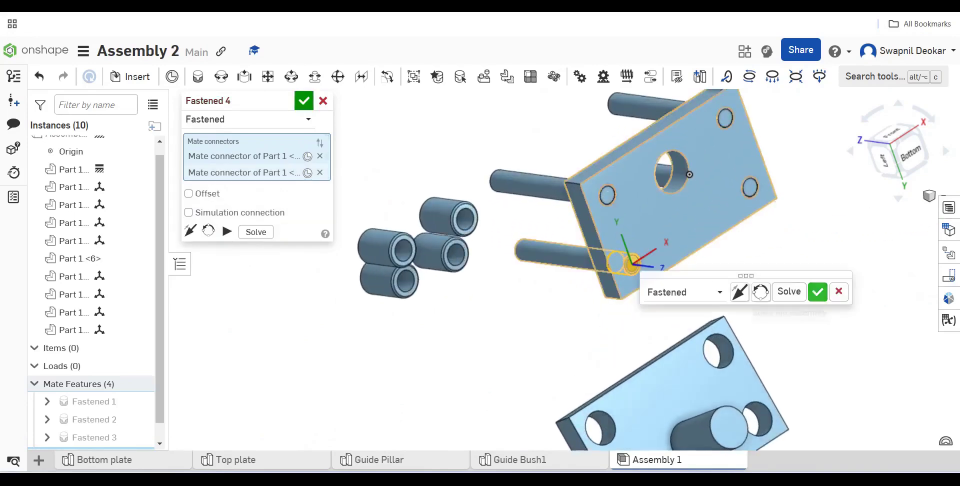
{"action": "left_click", "coordinate": [817, 292]}
- Switch to PowerPoint, check the guide bush arrangement in the press tool drawing on slide 5, and return to Onshape
{"action": "right_click_drag", "start_coordinate": [420, 360], "coordinate": [615, 270]}
{"action": "scroll", "coordinate": [659, 289], "scroll_direction": "down", "scroll_amount": 5}
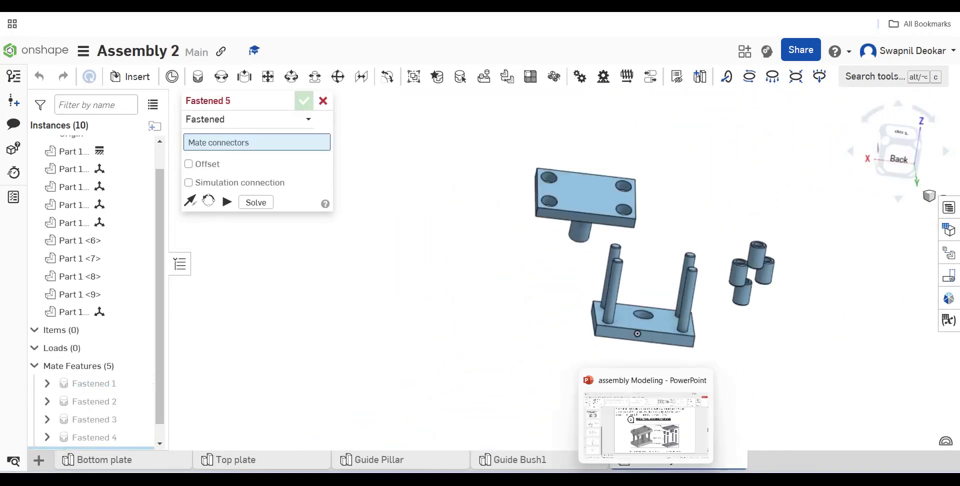
{"action": "left_click", "coordinate": [645, 480]}
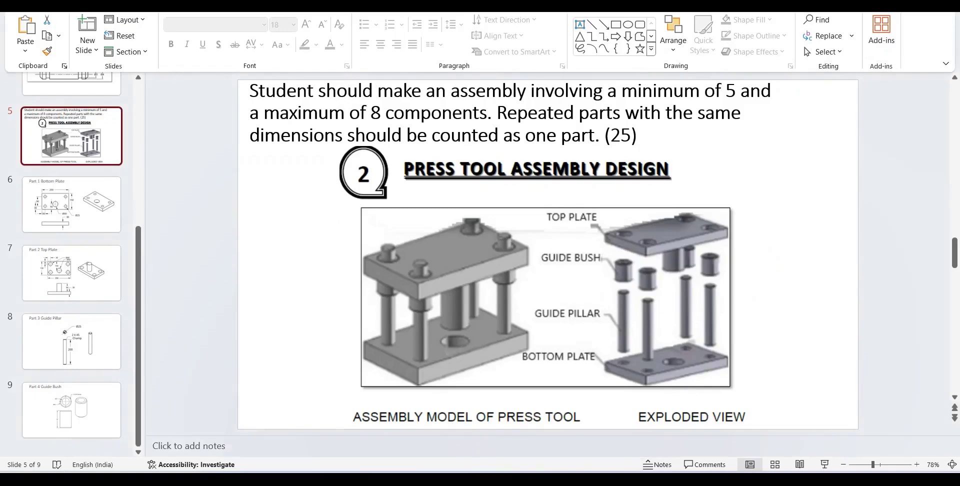
{"action": "mouse_move", "coordinate": [645, 480]}
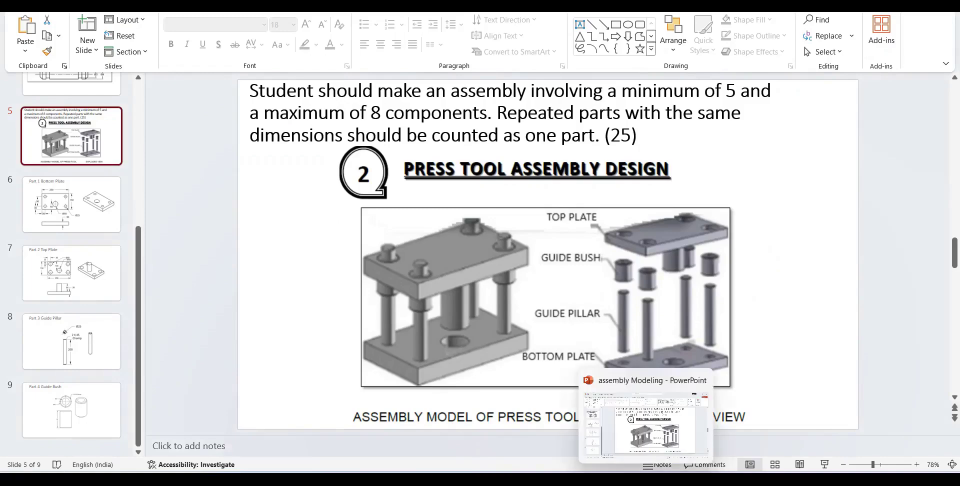
{"action": "left_click", "coordinate": [646, 480]}
- Fasten the end face center of a guide bush to the front-right corner hole on the top plate's upper face
{"action": "scroll", "coordinate": [750, 210], "scroll_direction": "up", "scroll_amount": 5}
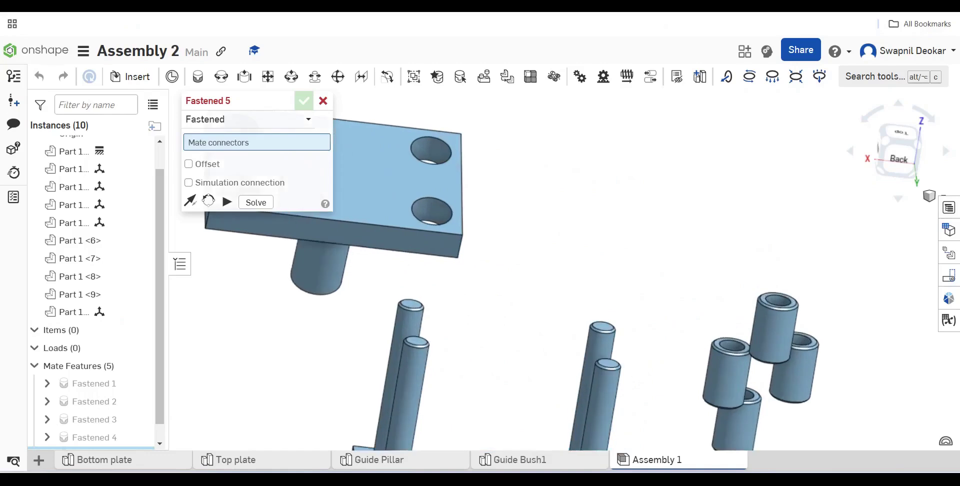
{"action": "right_click_drag", "start_coordinate": [575, 260], "coordinate": [619, 270]}
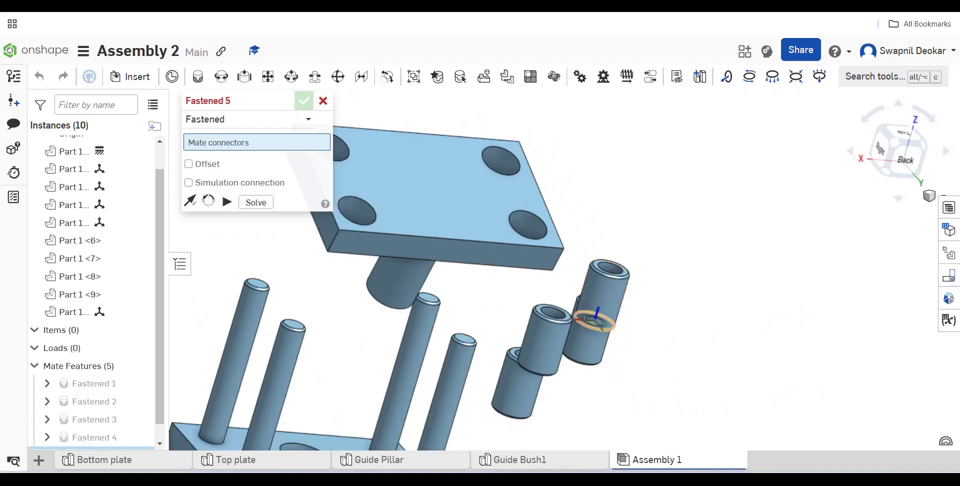
{"action": "scroll", "coordinate": [594, 323], "scroll_direction": "up", "scroll_amount": 3}
{"action": "right_click_drag", "start_coordinate": [600, 330], "coordinate": [603, 360]}
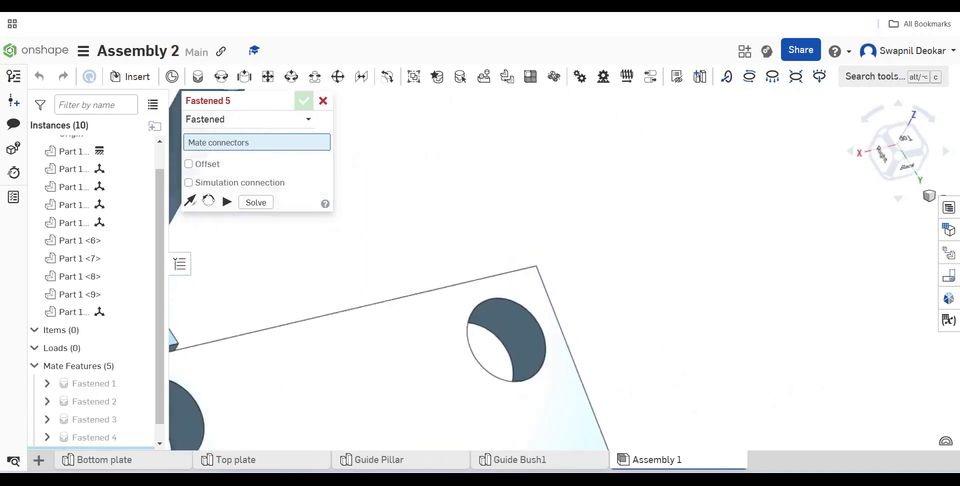
{"action": "right_click_drag", "start_coordinate": [720, 349], "coordinate": [670, 326]}
{"action": "scroll", "coordinate": [669, 326], "scroll_direction": "down", "scroll_amount": 4}
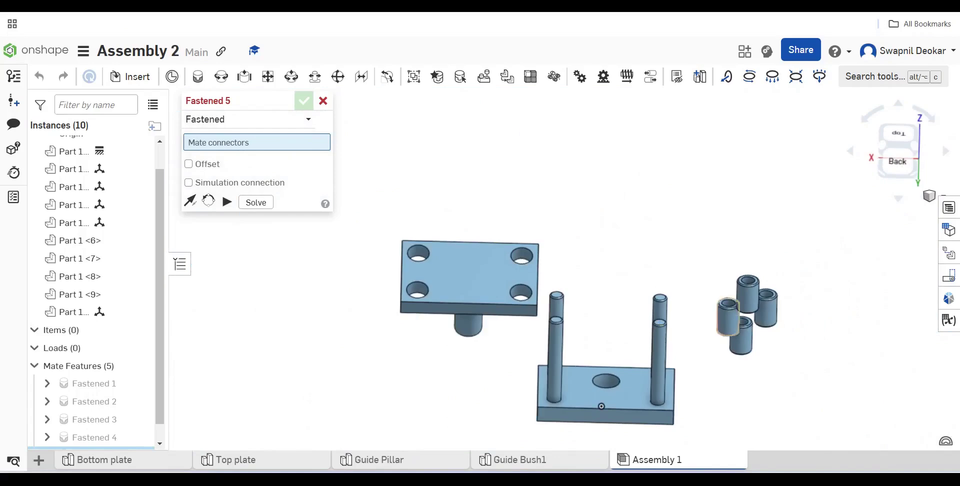
{"action": "right_click_drag", "start_coordinate": [727, 316], "coordinate": [745, 355]}
{"action": "scroll", "coordinate": [669, 199], "scroll_direction": "up", "scroll_amount": 5}
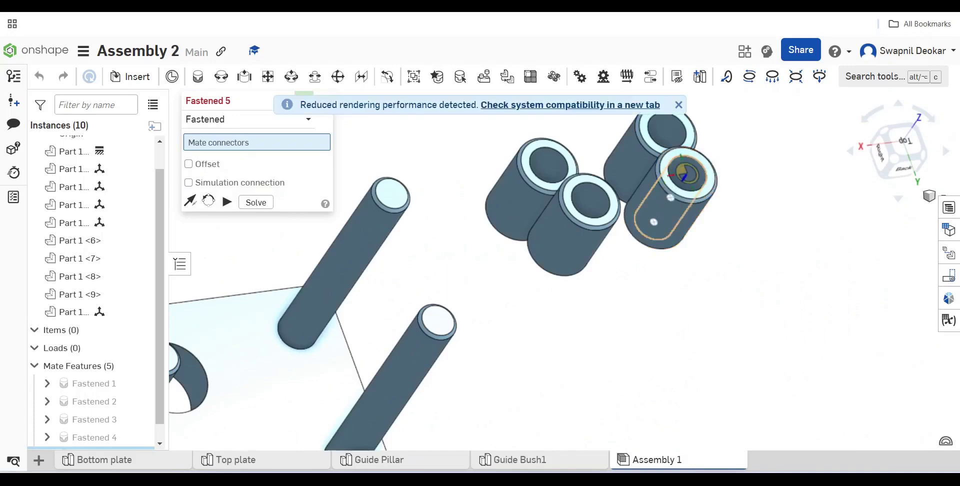
{"action": "left_click", "coordinate": [684, 173]}
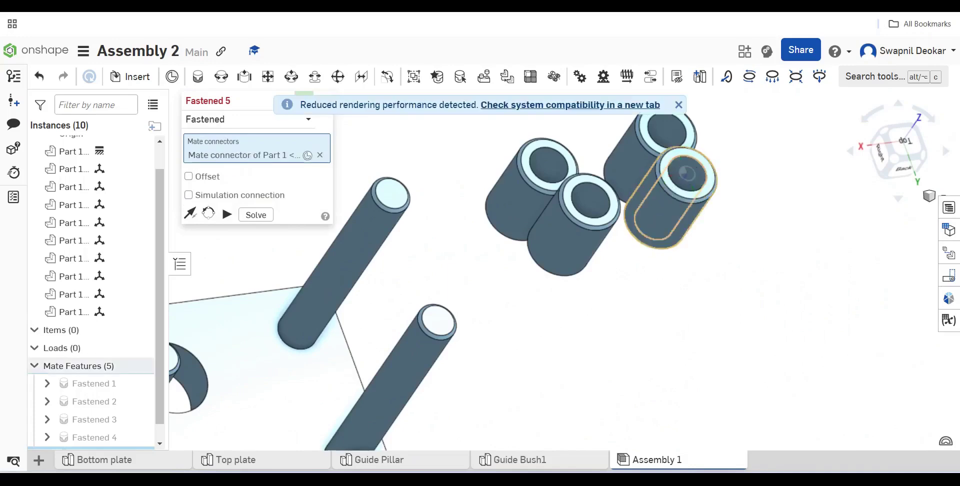
{"action": "scroll", "coordinate": [765, 290], "scroll_direction": "down", "scroll_amount": 5}
{"action": "scroll", "coordinate": [650, 395], "scroll_direction": "up", "scroll_amount": 5}
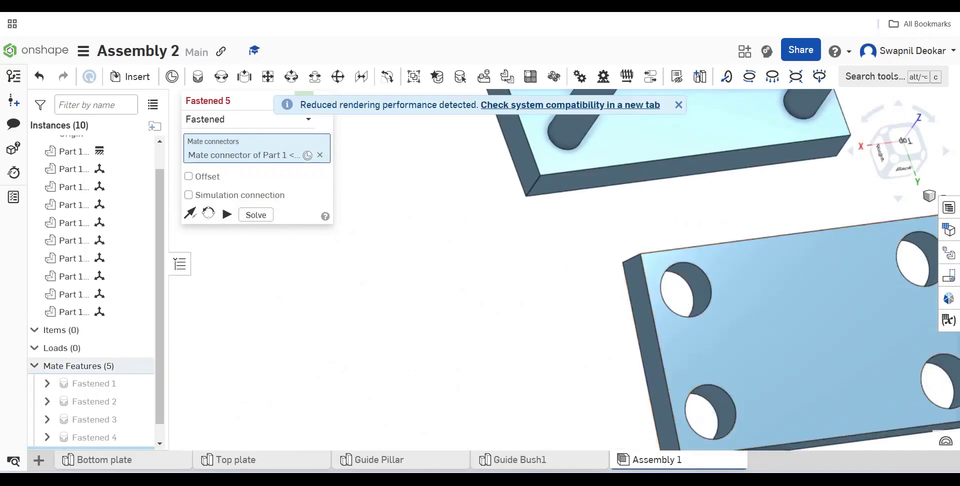
{"action": "right_click_drag", "start_coordinate": [654, 313], "coordinate": [823, 254]}
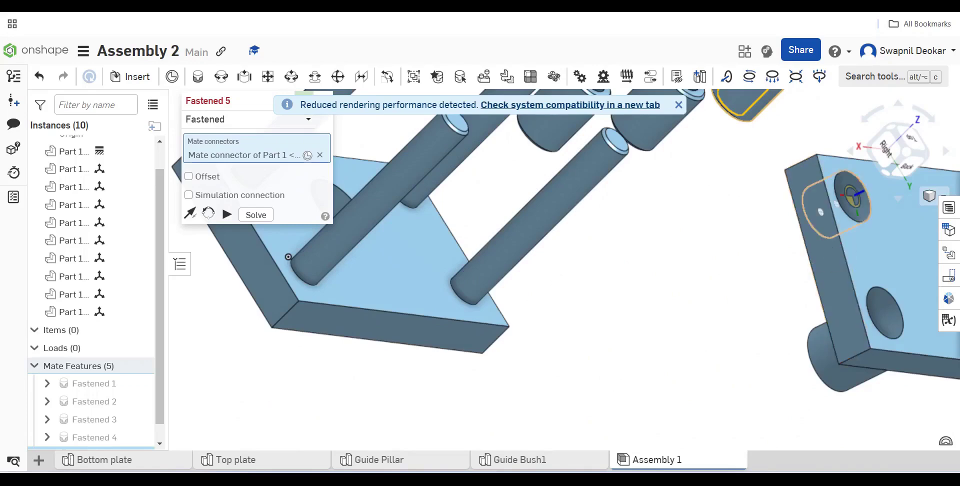
{"action": "left_click", "coordinate": [853, 196]}
{"action": "key", "text": "Return"}
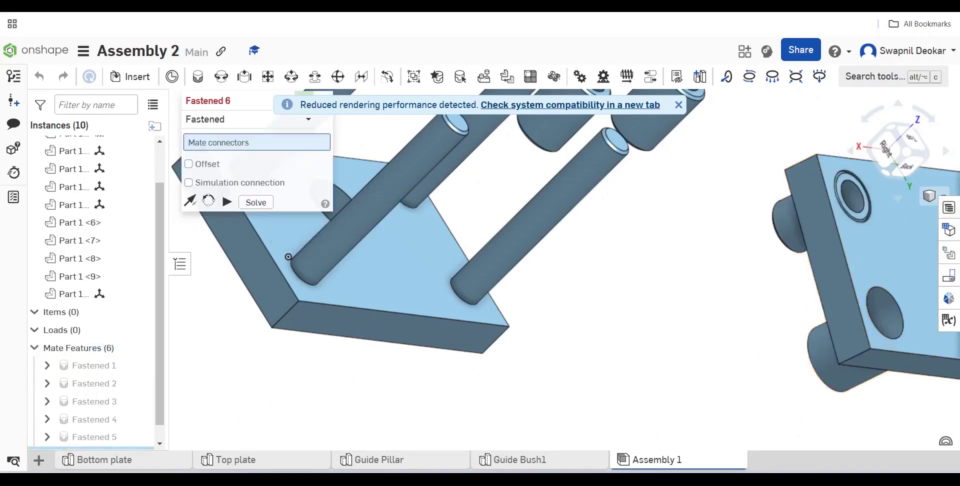
- Fasten the end face center of a second guide bush to the back-right corner hole on the top plate's upper face
{"action": "scroll", "coordinate": [695, 317], "scroll_direction": "down", "scroll_amount": 3}
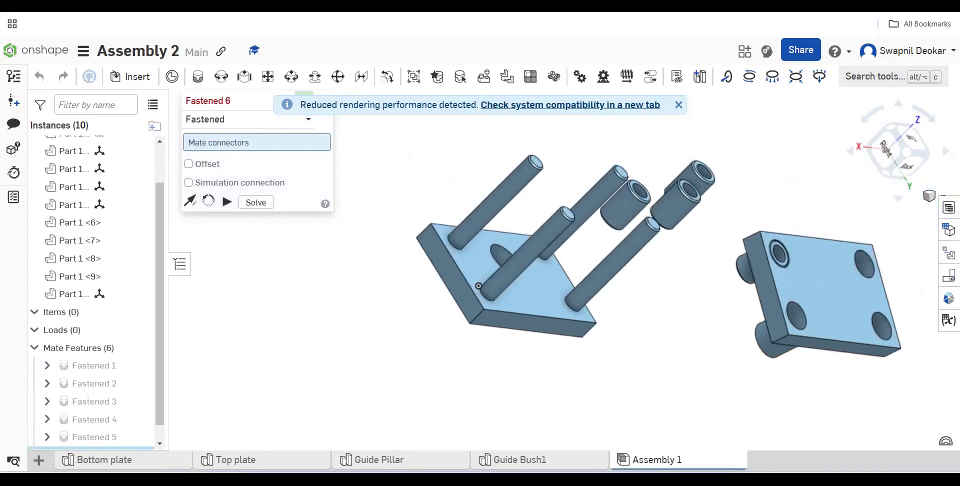
{"action": "scroll", "coordinate": [696, 181], "scroll_direction": "up", "scroll_amount": 2}
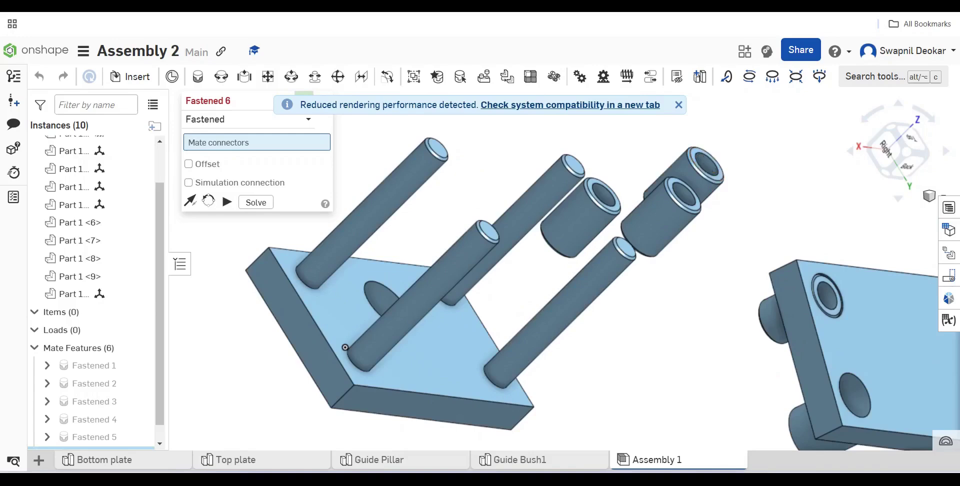
{"action": "right_click_drag", "start_coordinate": [705, 164], "coordinate": [669, 185]}
{"action": "scroll", "coordinate": [450, 292], "scroll_direction": "down", "scroll_amount": 1}
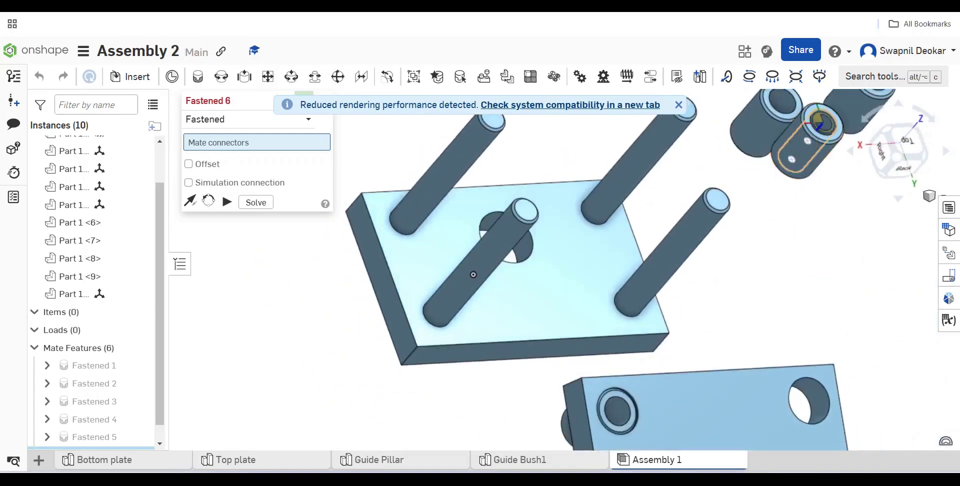
{"action": "left_click", "coordinate": [820, 123]}
{"action": "scroll", "coordinate": [724, 370], "scroll_direction": "down", "scroll_amount": 4}
{"action": "scroll", "coordinate": [757, 383], "scroll_direction": "up", "scroll_amount": 5}
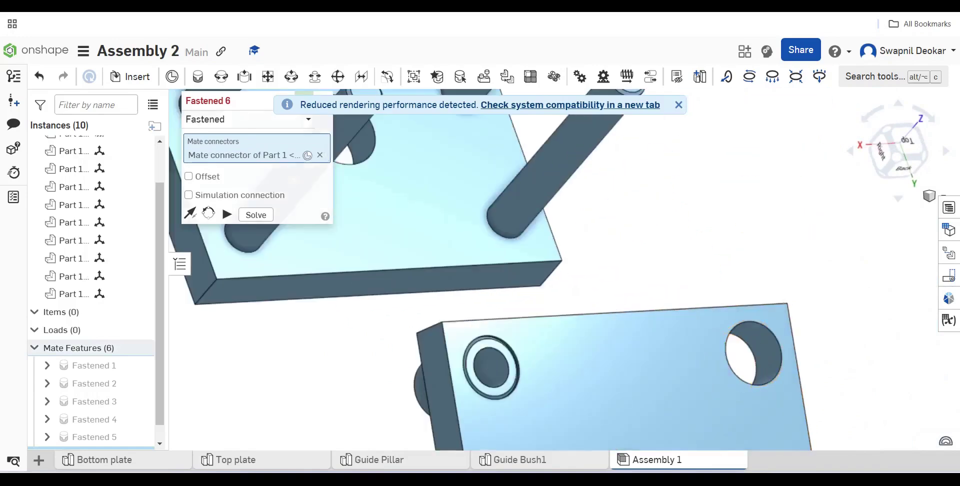
{"action": "right_click_drag", "start_coordinate": [740, 360], "coordinate": [794, 236]}
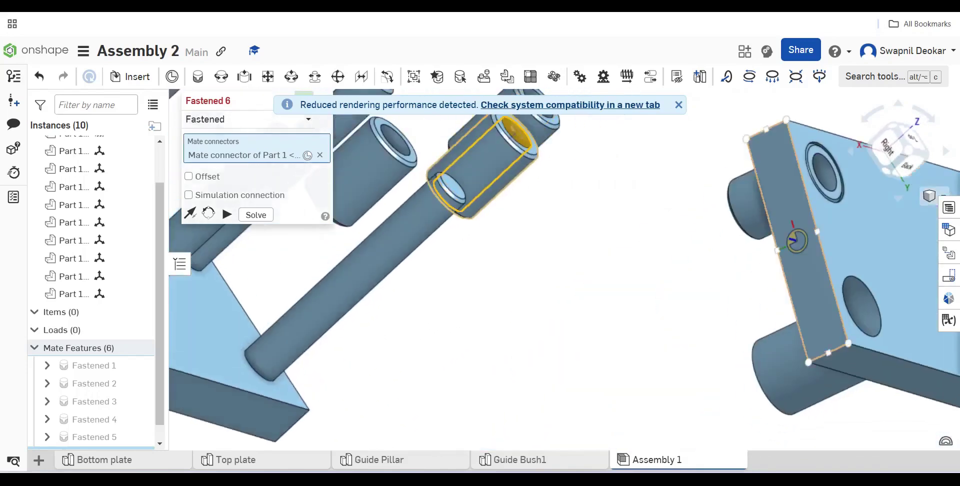
{"action": "left_click", "coordinate": [861, 306]}
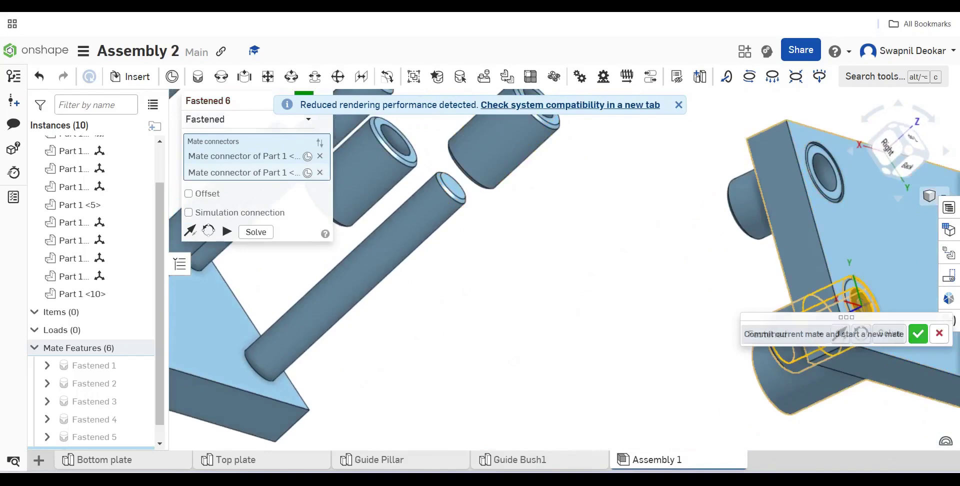
{"action": "left_click", "coordinate": [917, 333]}
- Fasten the end face center of a third guide bush to the front-left corner hole on the top plate's upper face
{"action": "right_click_drag", "start_coordinate": [770, 300], "coordinate": [610, 334]}
{"action": "scroll", "coordinate": [779, 325], "scroll_direction": "down", "scroll_amount": 6}
{"action": "scroll", "coordinate": [830, 340], "scroll_direction": "up", "scroll_amount": 5}
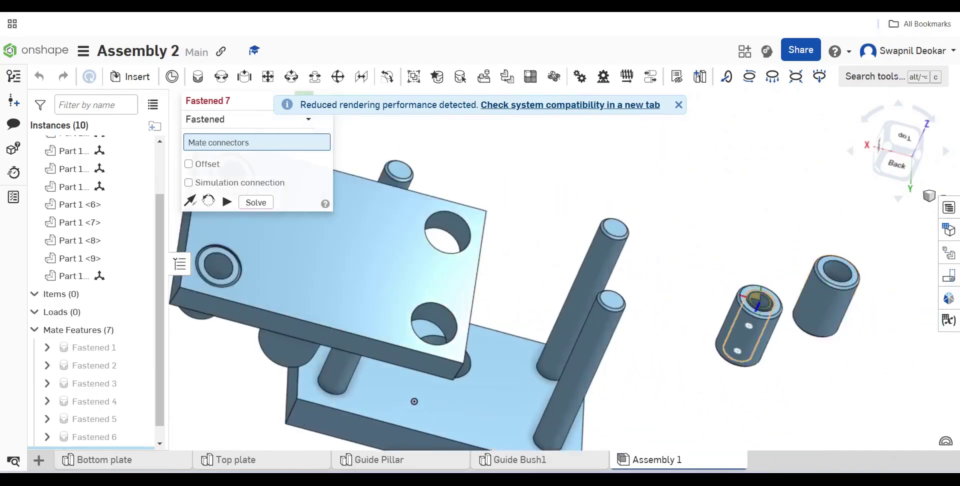
{"action": "left_click", "coordinate": [757, 302]}
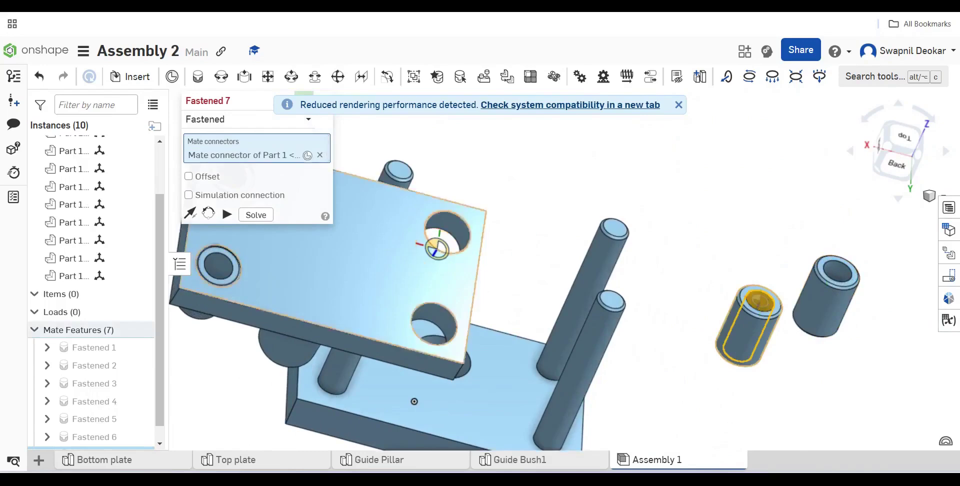
{"action": "right_click_drag", "start_coordinate": [436, 249], "coordinate": [467, 220]}
{"action": "left_click", "coordinate": [505, 179]}
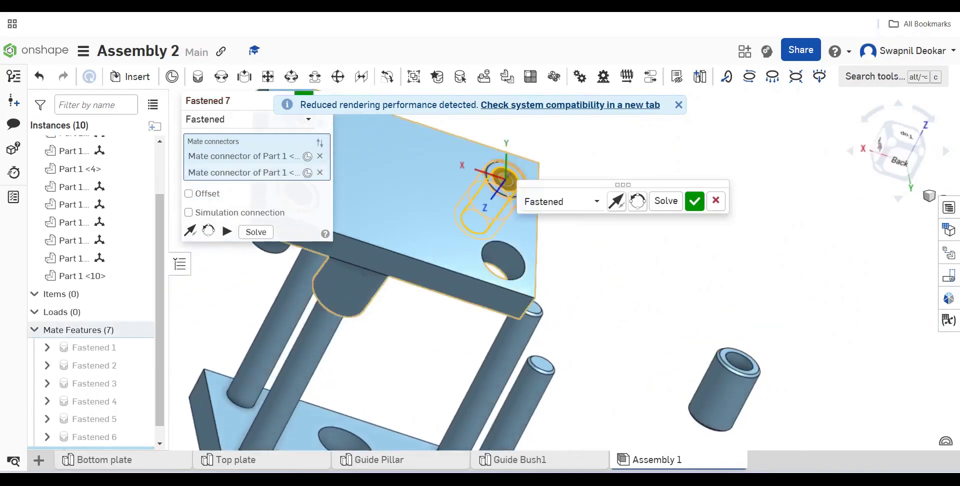
{"action": "left_click", "coordinate": [695, 200]}
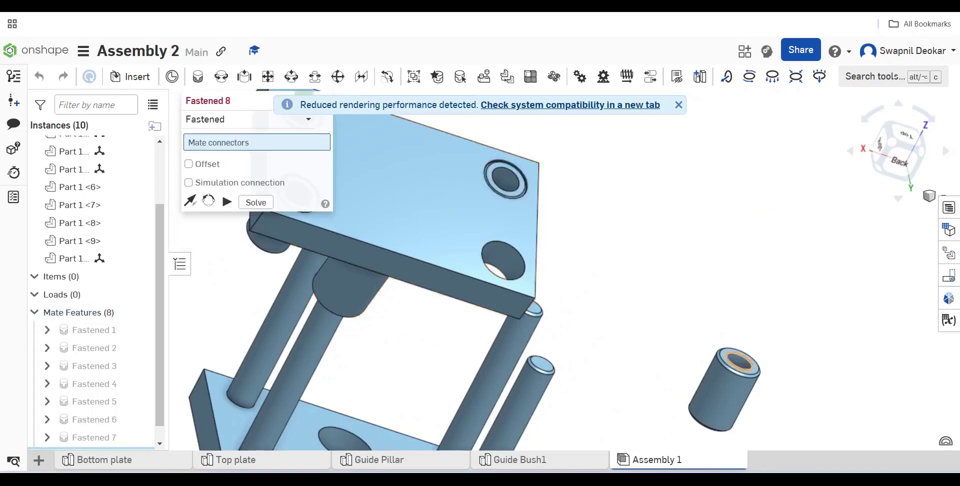
- Fasten the end face center of the last guide bush to the back-left corner hole on the top plate's upper face and end the mate command
{"action": "left_click", "coordinate": [740, 361]}
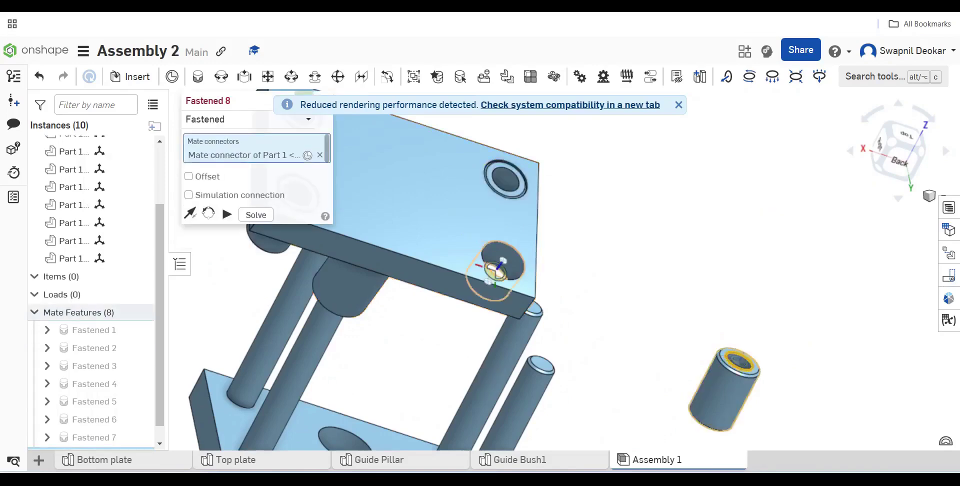
{"action": "left_click", "coordinate": [488, 281]}
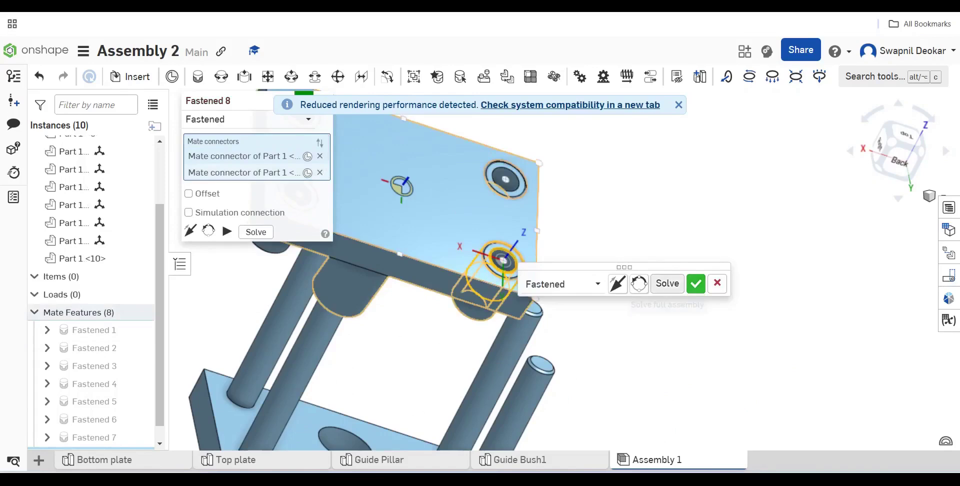
{"action": "left_click", "coordinate": [694, 280]}
{"action": "scroll", "coordinate": [770, 299], "scroll_direction": "down", "scroll_amount": 4}
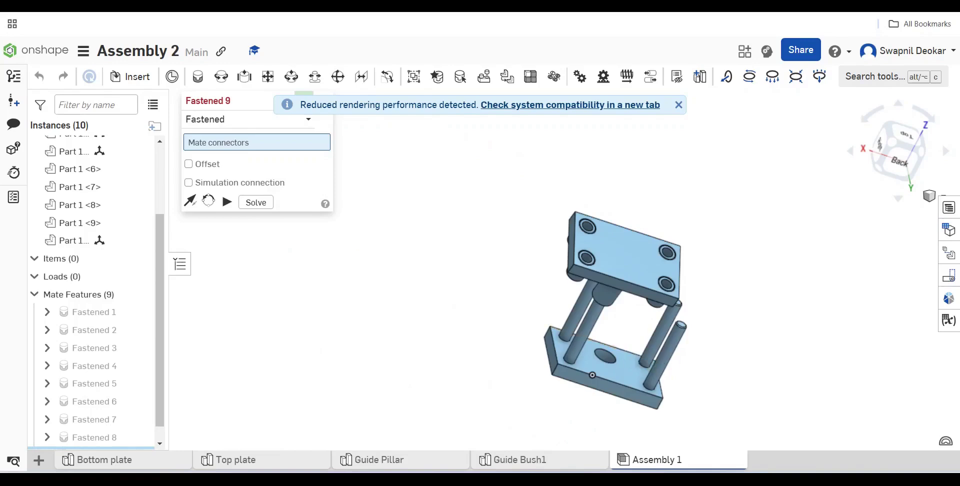
{"action": "scroll", "coordinate": [778, 305], "scroll_direction": "up", "scroll_amount": 5}
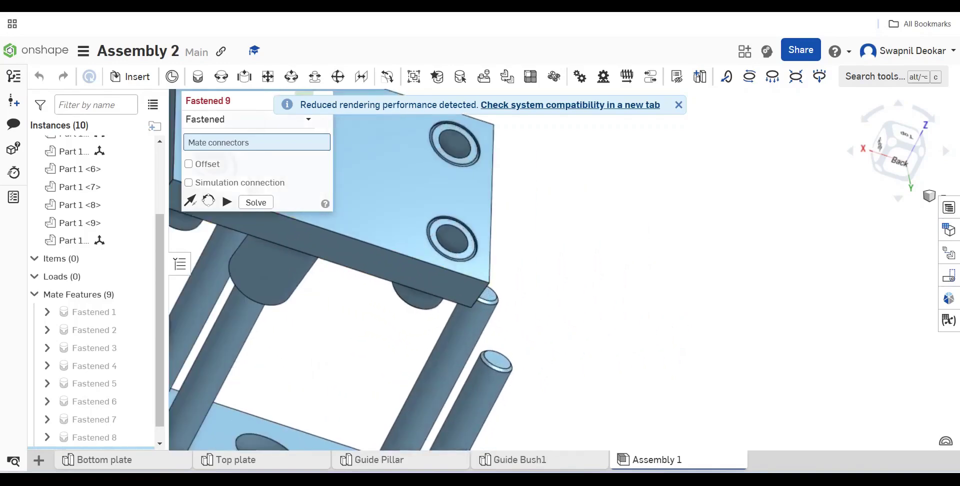
{"action": "key", "text": "f"}
{"action": "scroll", "coordinate": [679, 342], "scroll_direction": "down", "scroll_amount": 3}
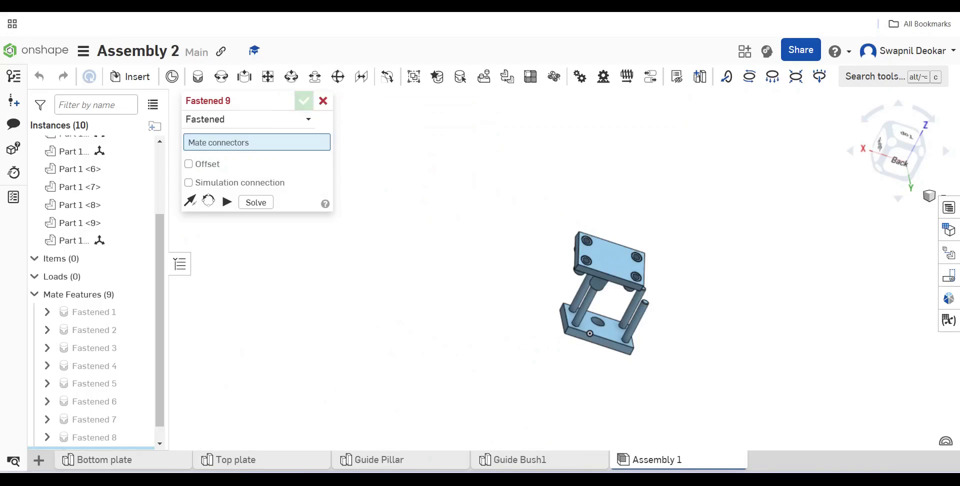
{"action": "key", "text": "Escape"}
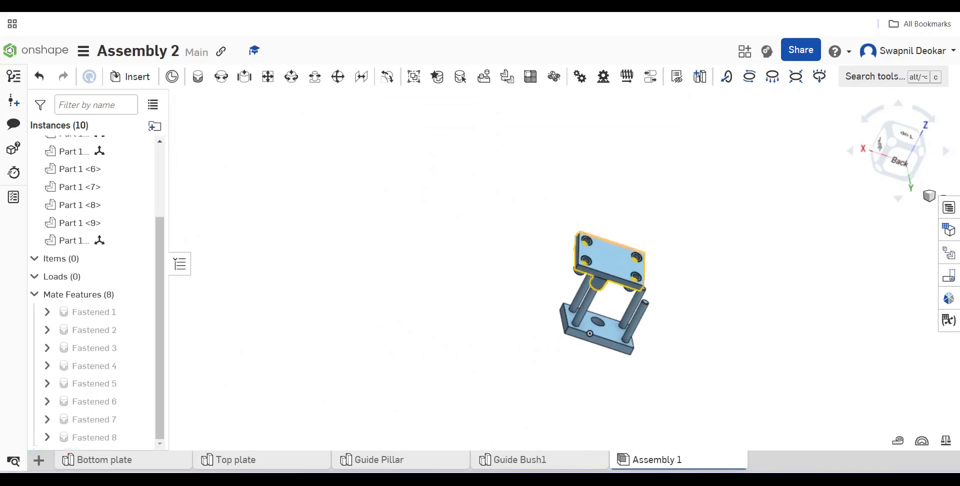
- Move the top plate with its guide bushes away from the bottom plate and pillars, leaving the two subgroups apart
{"action": "left_click_drag", "start_coordinate": [604, 252], "coordinate": [703, 229]}
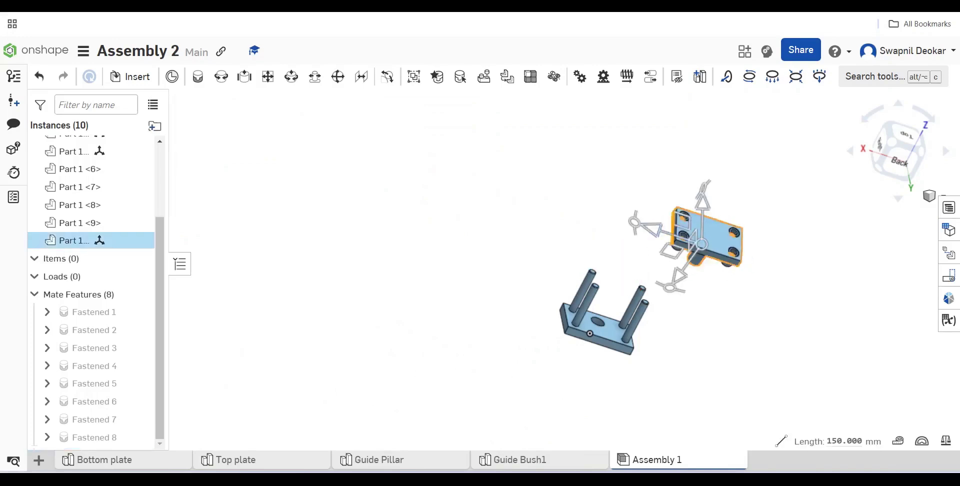
{"action": "key", "text": "Escape"}
{"action": "scroll", "coordinate": [499, 187], "scroll_direction": "up", "scroll_amount": 3}
{"action": "scroll", "coordinate": [531, 233], "scroll_direction": "down", "scroll_amount": 3}
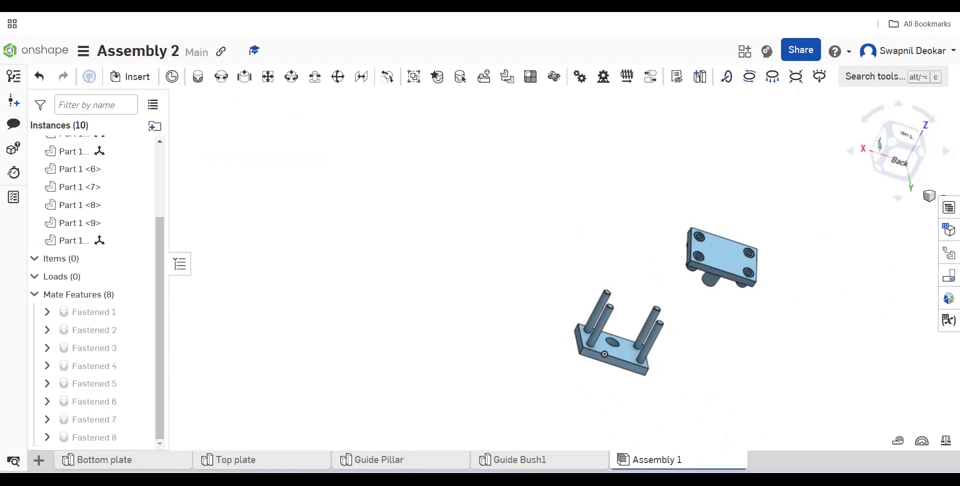
- Rotate the top plate with its guide bushes about 185° in its own plane
{"action": "left_click_drag", "start_coordinate": [632, 257], "coordinate": [607, 315]}
{"action": "mouse_move", "coordinate": [606, 316]}
{"action": "right_mouse_down"}
{"action": "mouse_move", "coordinate": [606, 398]}
{"action": "mouse_move", "coordinate": [618, 435]}
{"action": "right_mouse_up"}
{"action": "right_click_drag", "start_coordinate": [690, 250], "coordinate": [713, 228]}
{"action": "right_click_drag", "start_coordinate": [700, 299], "coordinate": [694, 240]}
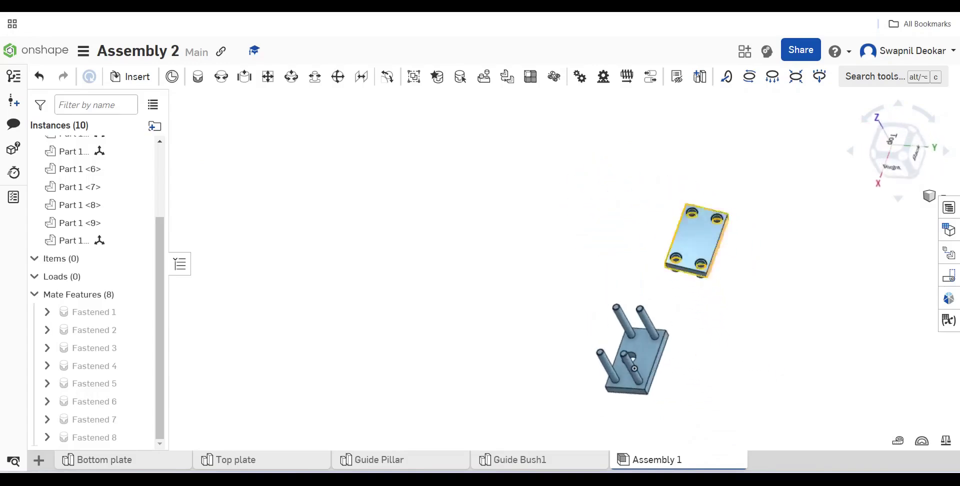
{"action": "left_click", "coordinate": [692, 249]}
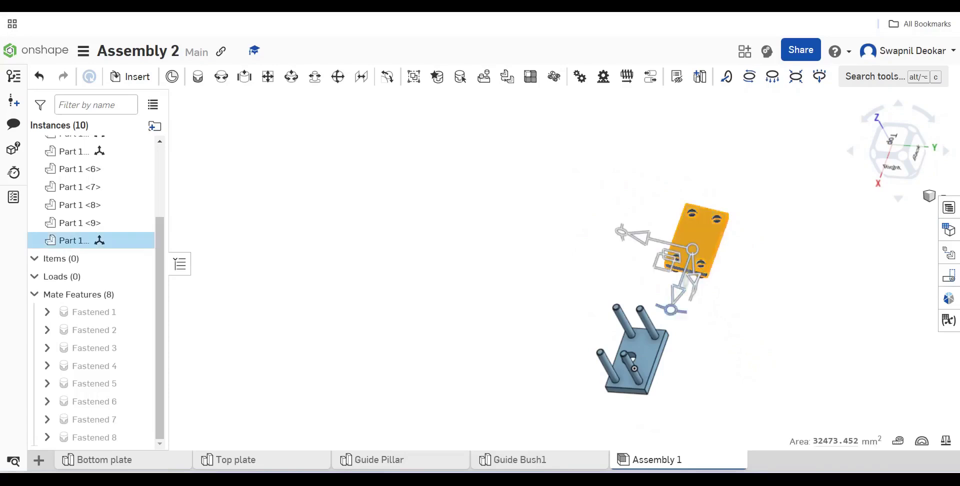
{"action": "left_click_drag", "start_coordinate": [670, 308], "coordinate": [720, 190]}
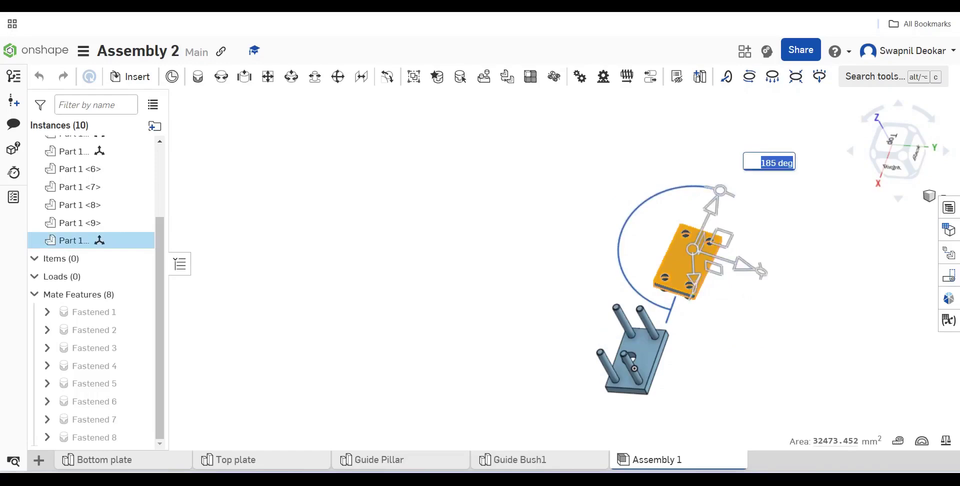
{"action": "left_click", "coordinate": [721, 348]}
{"action": "scroll", "coordinate": [722, 349], "scroll_direction": "up", "scroll_amount": 3}
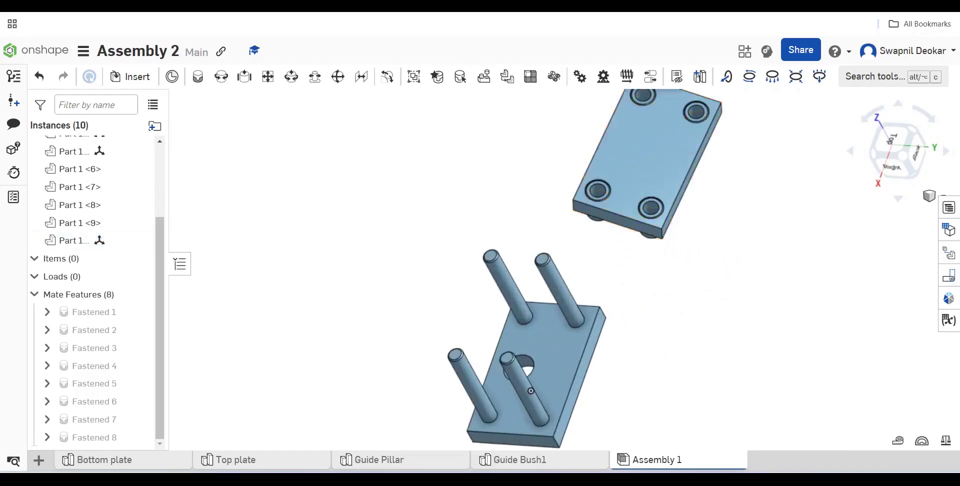
- Move the top plate subgroup to a spot roughly above the four guide pillars of the bottom plate
{"action": "left_click_drag", "start_coordinate": [387, 141], "coordinate": [420, 118]}
{"action": "right_click_drag", "start_coordinate": [420, 118], "coordinate": [420, 90]}
{"action": "scroll", "coordinate": [507, 275], "scroll_direction": "down", "scroll_amount": 6}
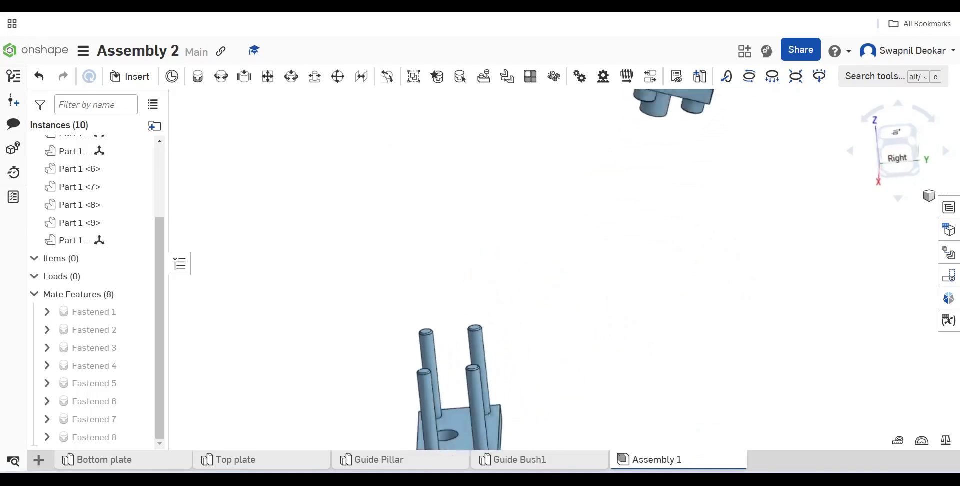
{"action": "scroll", "coordinate": [496, 183], "scroll_direction": "up", "scroll_amount": 4}
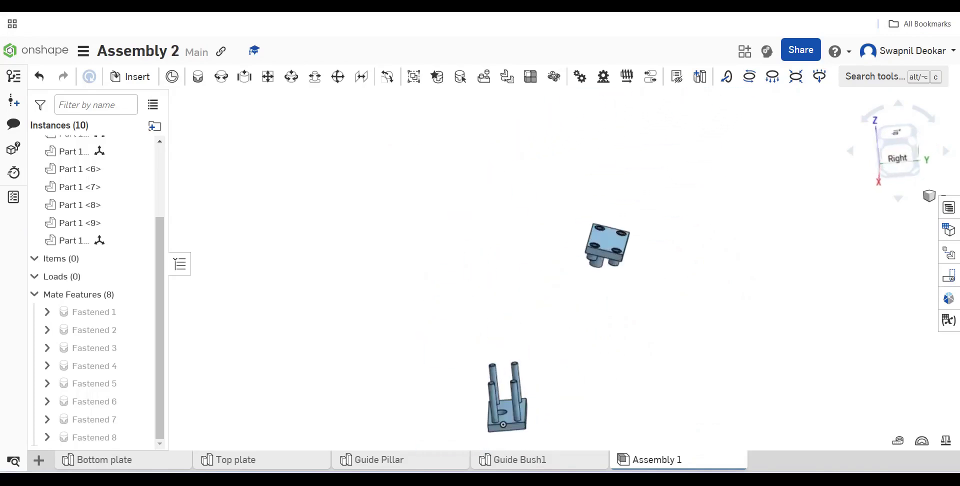
{"action": "left_click_drag", "start_coordinate": [619, 253], "coordinate": [514, 325]}
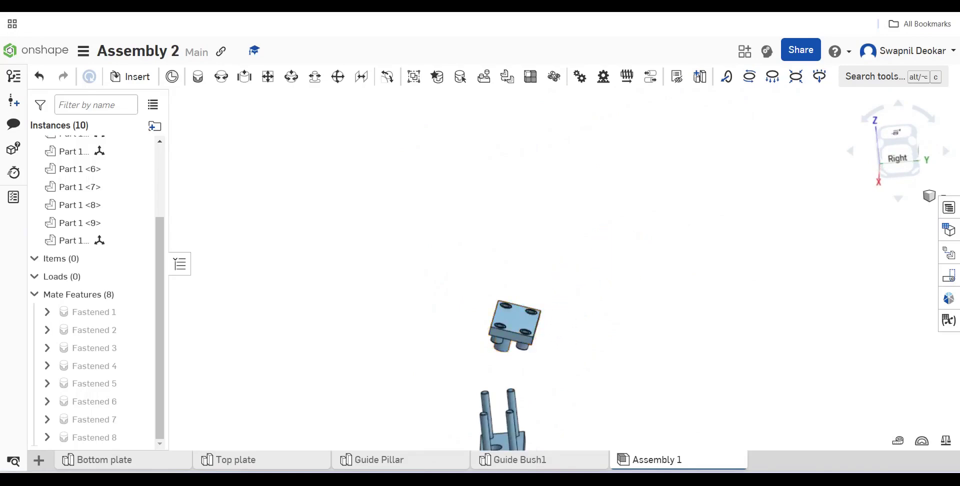
{"action": "mouse_move", "coordinate": [514, 325]}
{"action": "right_mouse_down"}
{"action": "mouse_move", "coordinate": [540, 280]}
{"action": "mouse_move", "coordinate": [500, 325]}
{"action": "right_mouse_up"}
{"action": "scroll", "coordinate": [508, 428], "scroll_direction": "up", "scroll_amount": 3}
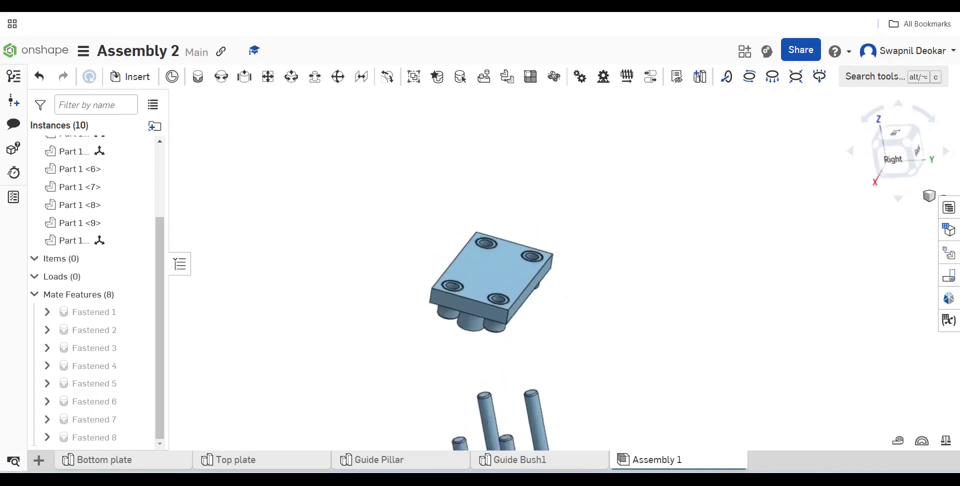
{"action": "scroll", "coordinate": [507, 427], "scroll_direction": "down", "scroll_amount": 5}
{"action": "scroll", "coordinate": [508, 427], "scroll_direction": "up", "scroll_amount": 6}
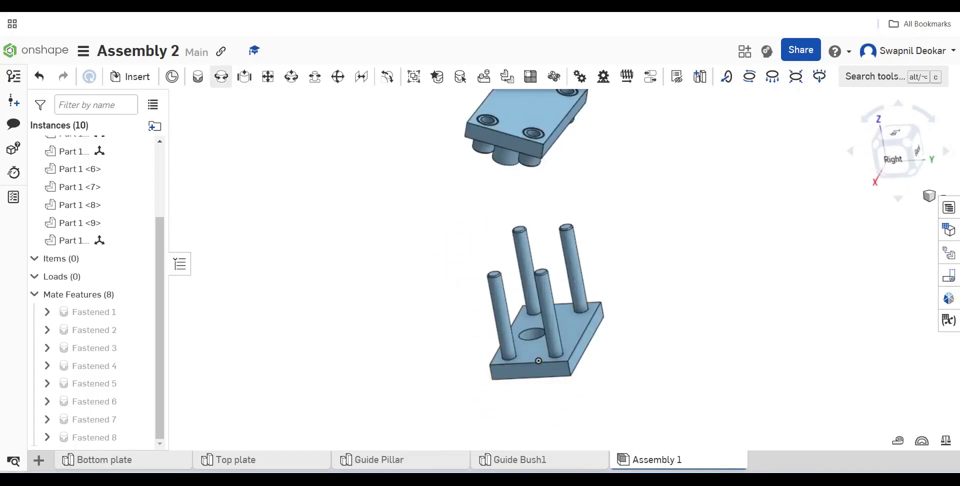
- Start a Slider mate and pick the mid-axis point of the front-left guide pillar as its first mate connector
{"action": "left_click", "coordinate": [244, 76]}
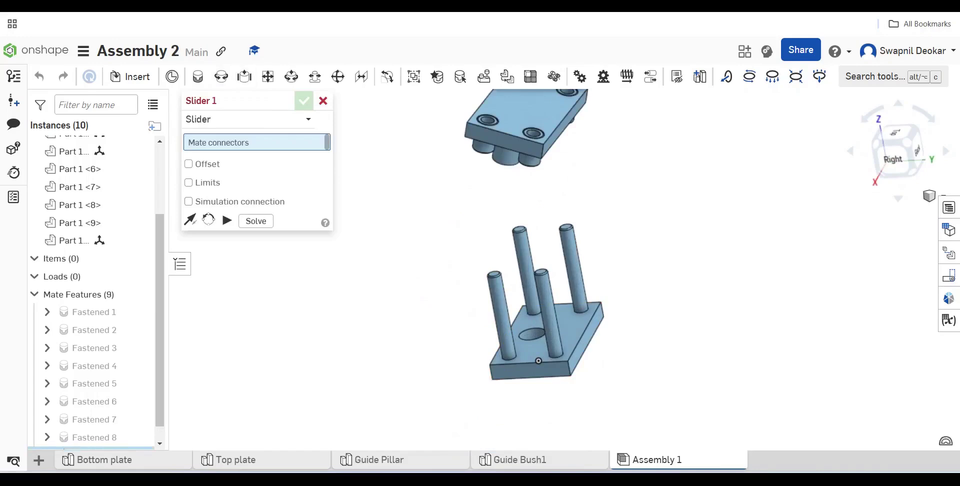
{"action": "scroll", "coordinate": [466, 247], "scroll_direction": "up", "scroll_amount": 3}
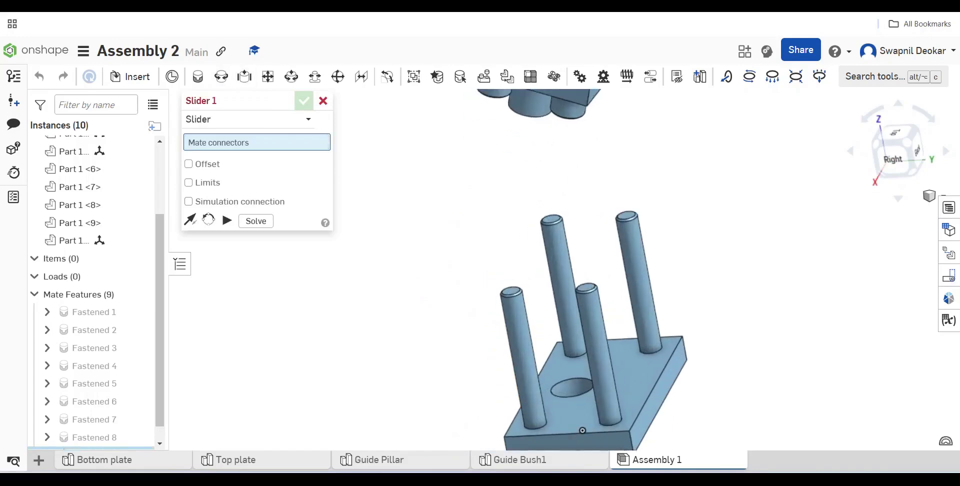
{"action": "left_click", "coordinate": [522, 370]}
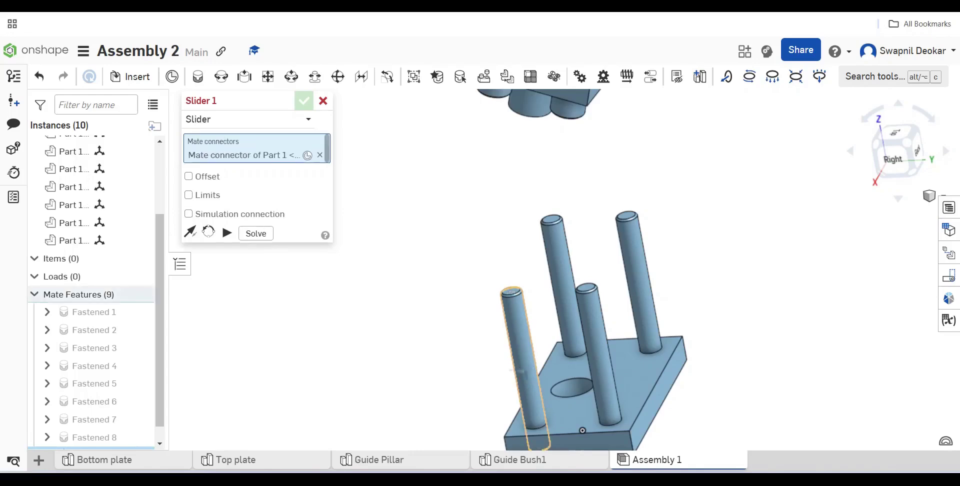
- Pick the mid-axis point of the matching corner guide bush as the second slider connector and solve the mate
{"action": "scroll", "coordinate": [480, 210], "scroll_direction": "down", "scroll_amount": 5}
{"action": "scroll", "coordinate": [477, 205], "scroll_direction": "up", "scroll_amount": 3}
{"action": "scroll", "coordinate": [476, 150], "scroll_direction": "up", "scroll_amount": 5}
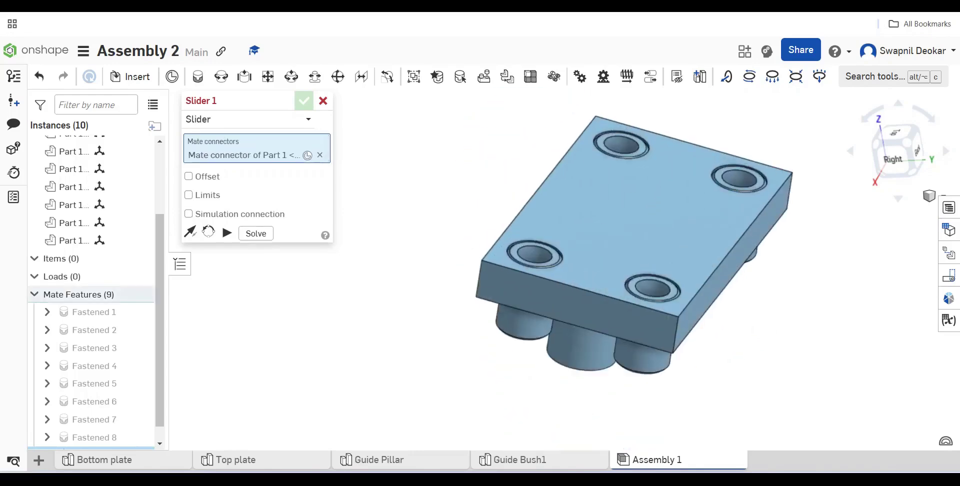
{"action": "right_click_drag", "start_coordinate": [423, 163], "coordinate": [380, 200]}
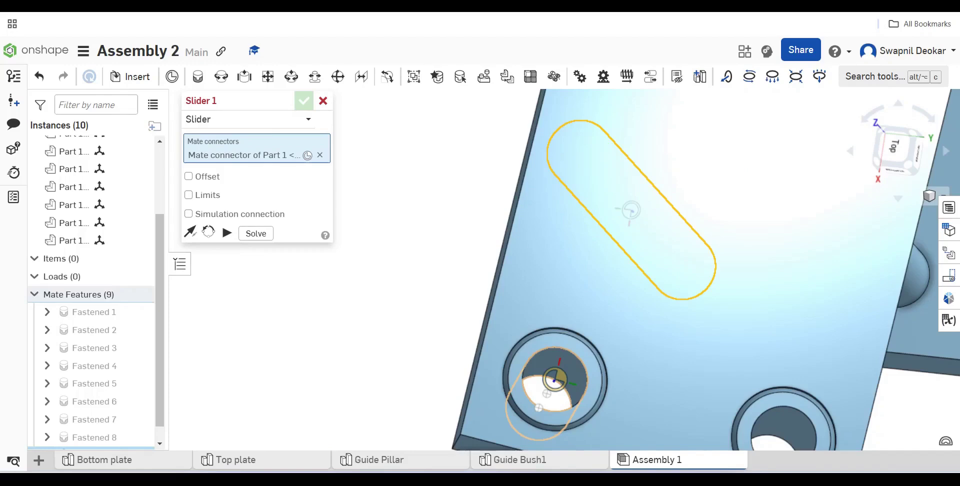
{"action": "right_click_drag", "start_coordinate": [554, 380], "coordinate": [719, 373]}
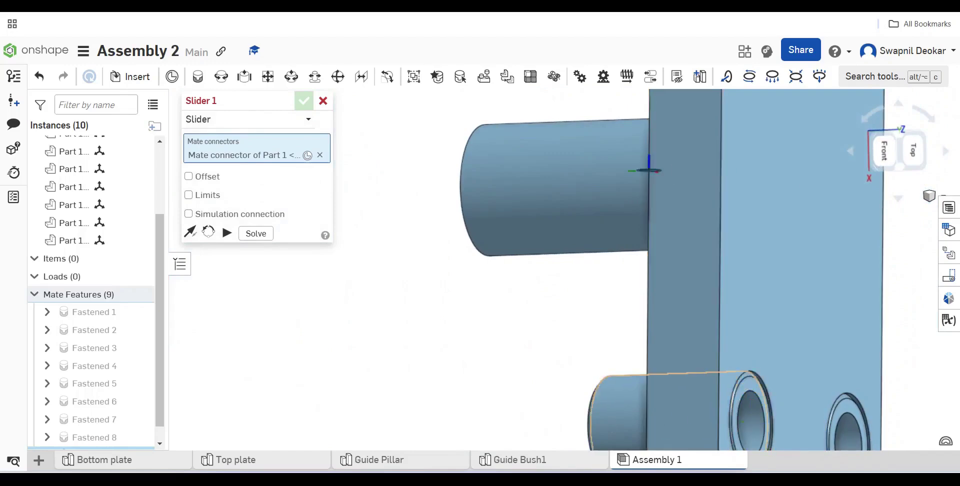
{"action": "left_click", "coordinate": [678, 425]}
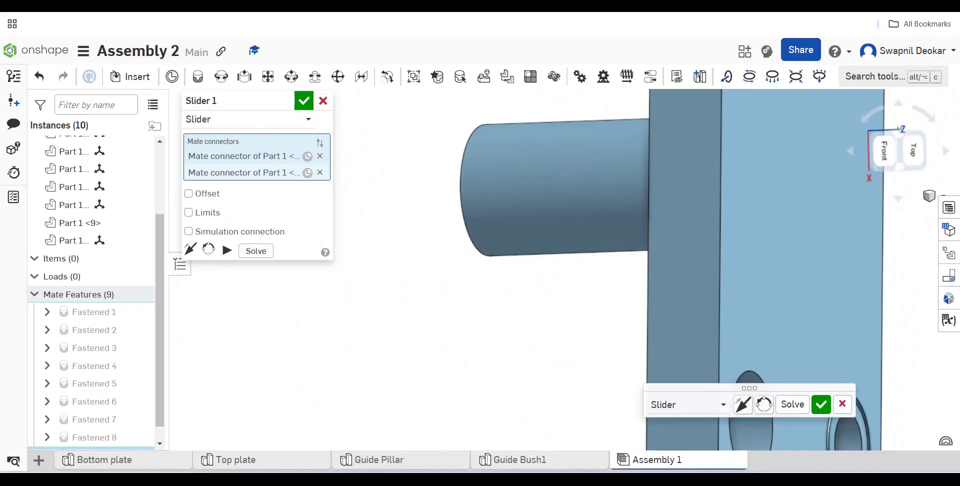
{"action": "left_click", "coordinate": [792, 404]}
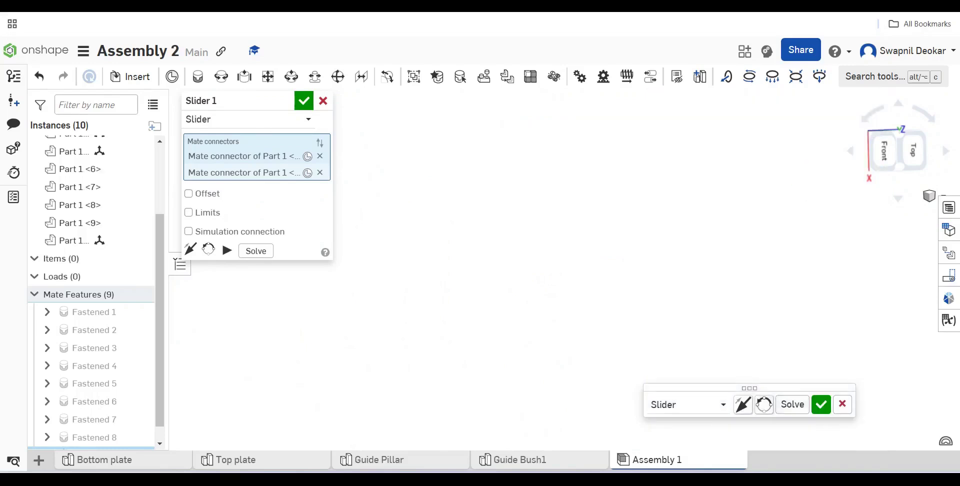
- Check the alignment of the plates, accept the slider mate and end the mate command
{"action": "scroll", "coordinate": [740, 292], "scroll_direction": "down", "scroll_amount": 5}
{"action": "scroll", "coordinate": [650, 288], "scroll_direction": "up", "scroll_amount": 3}
{"action": "scroll", "coordinate": [599, 312], "scroll_direction": "up", "scroll_amount": 3}
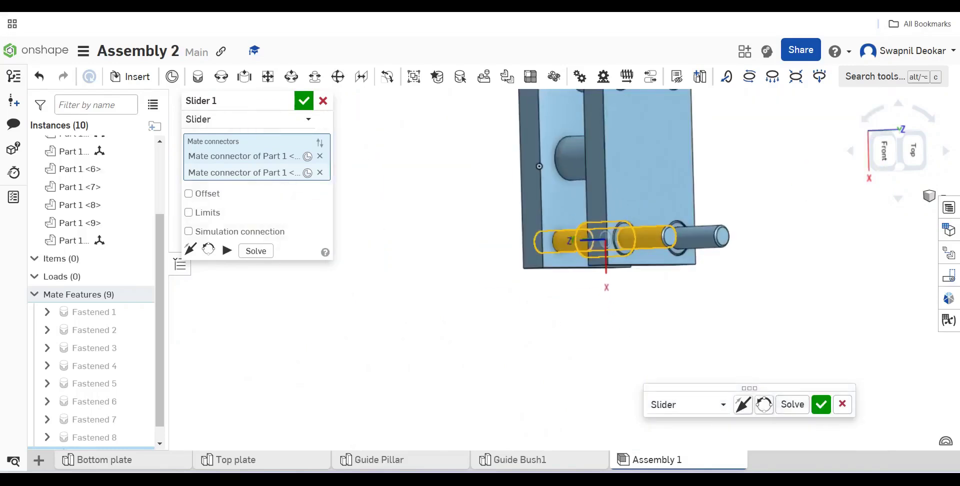
{"action": "right_click_drag", "start_coordinate": [599, 313], "coordinate": [477, 210]}
{"action": "right_click_drag", "start_coordinate": [675, 255], "coordinate": [614, 284]}
{"action": "left_click", "coordinate": [821, 404]}
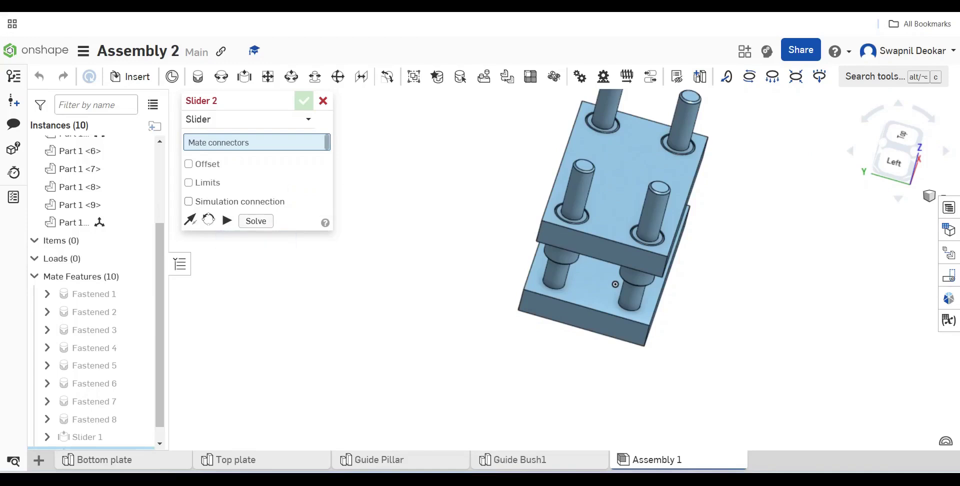
{"action": "scroll", "coordinate": [94, 330], "scroll_direction": "down", "scroll_amount": 1}
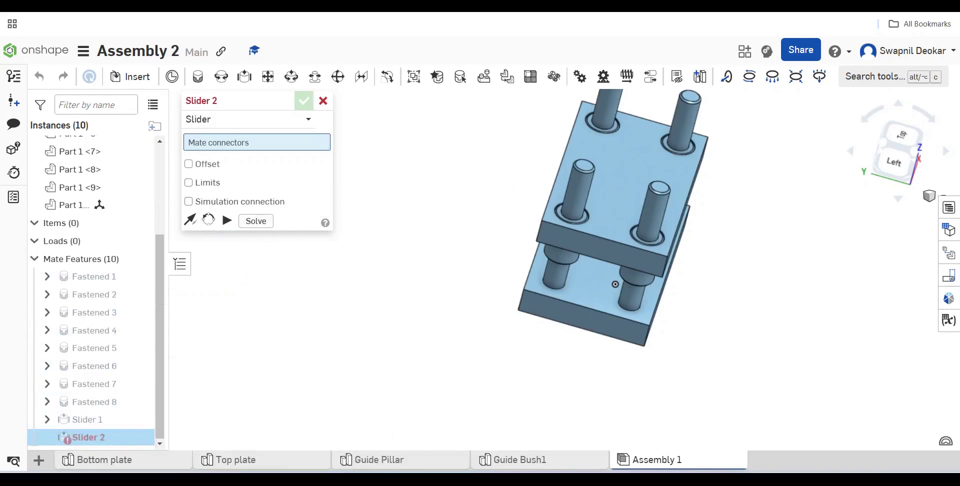
{"action": "key", "text": "Escape"}
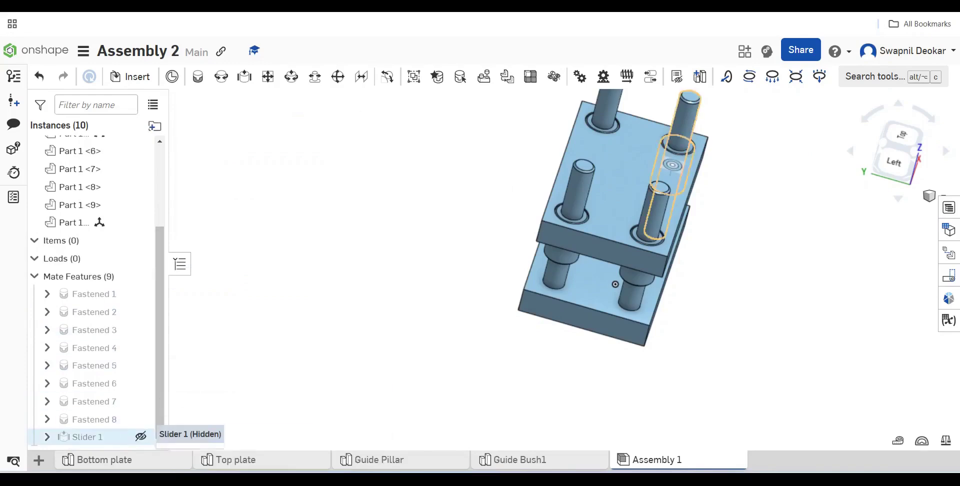
- Animate the Slider 1 mate from 0 to 25 mm with reciprocating playback and view the motion from the front
{"action": "right_click", "coordinate": [109, 435]}
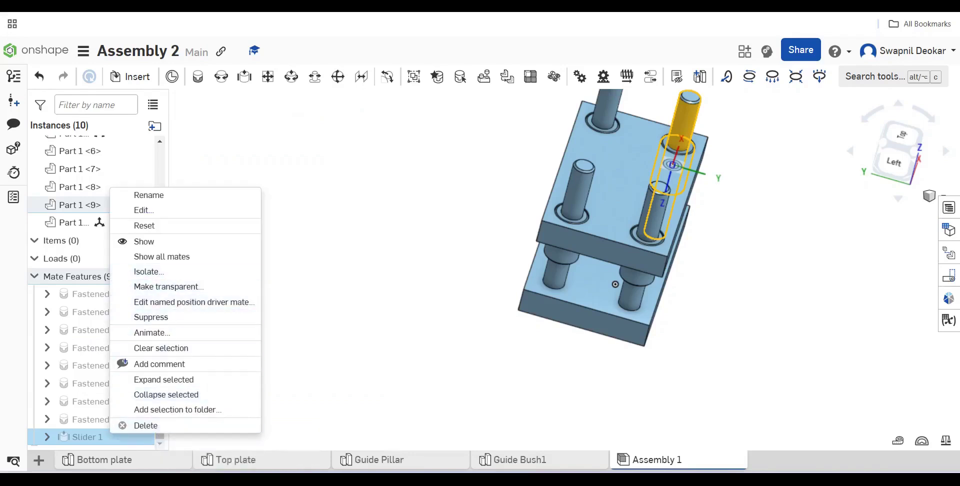
{"action": "left_click", "coordinate": [152, 333]}
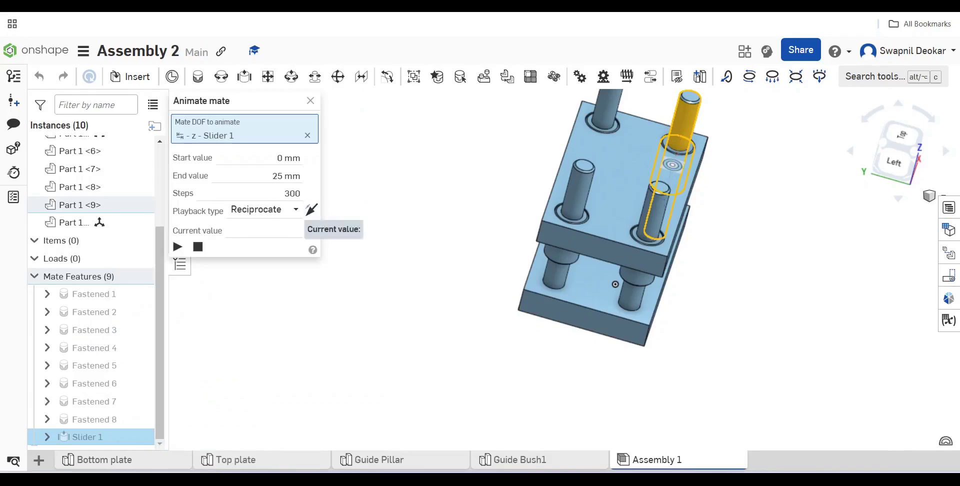
{"action": "left_click", "coordinate": [177, 246]}
{"action": "right_click_drag", "start_coordinate": [615, 284], "coordinate": [647, 332]}
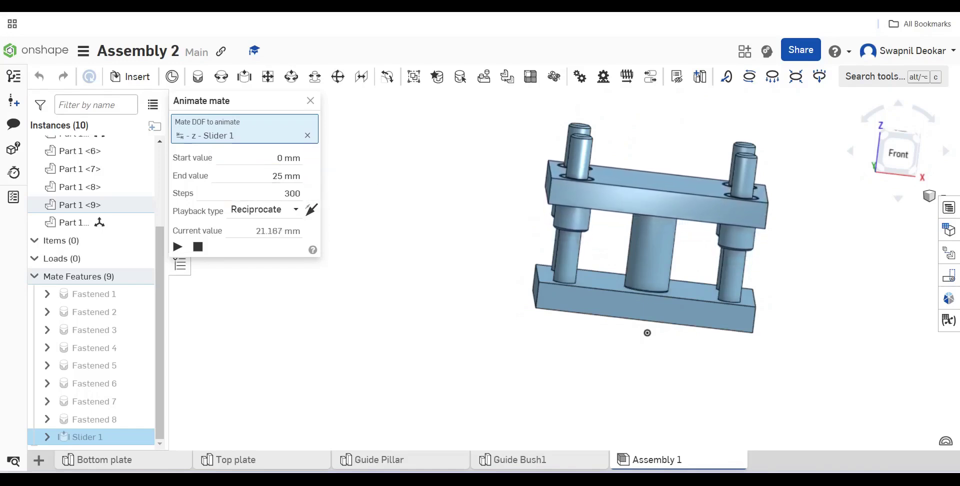
{"action": "right_click_drag", "start_coordinate": [646, 332], "coordinate": [679, 332]}
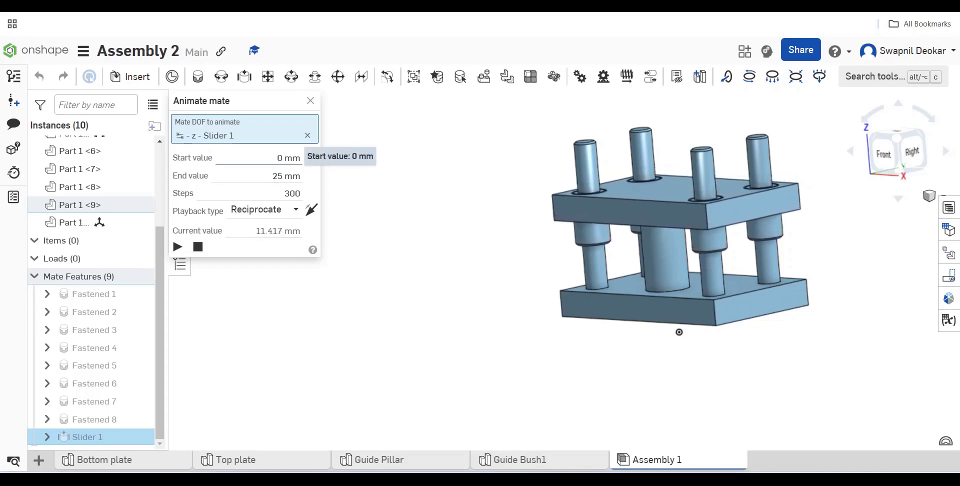
- Set the slider animation's start value to -10 mm and play it
{"action": "left_click", "coordinate": [290, 157]}
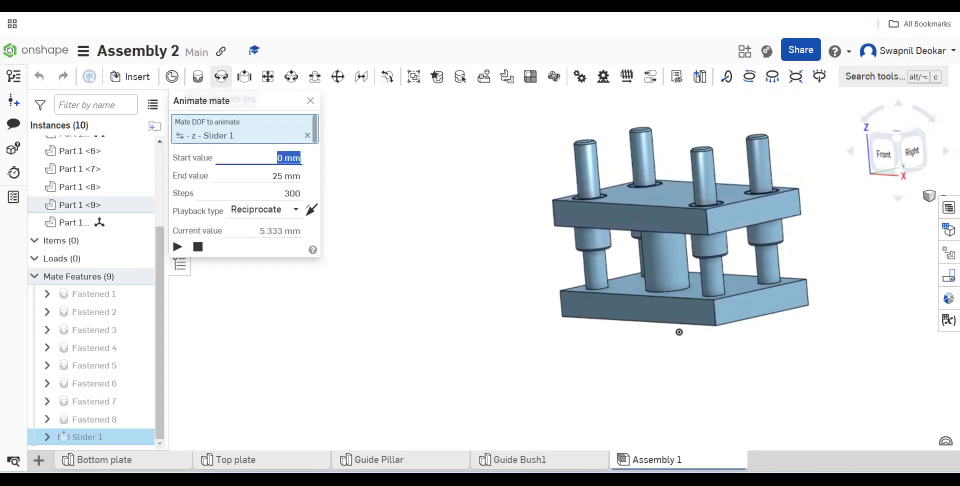
{"action": "key", "text": "BackSpace"}
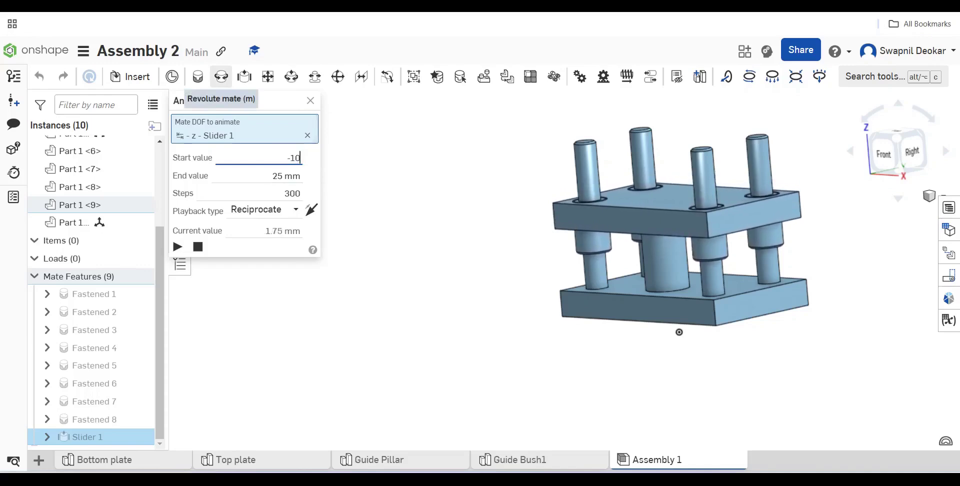
{"action": "key", "text": "Return"}
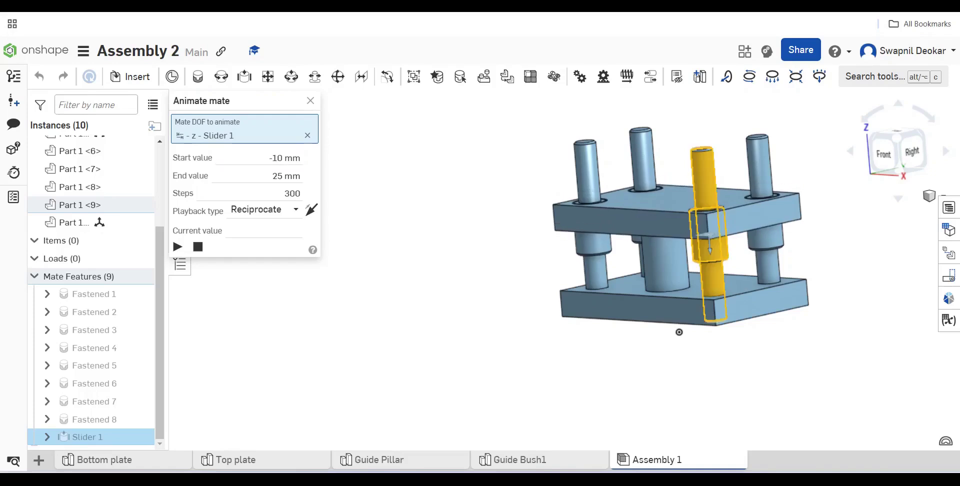
{"action": "left_click", "coordinate": [178, 246]}
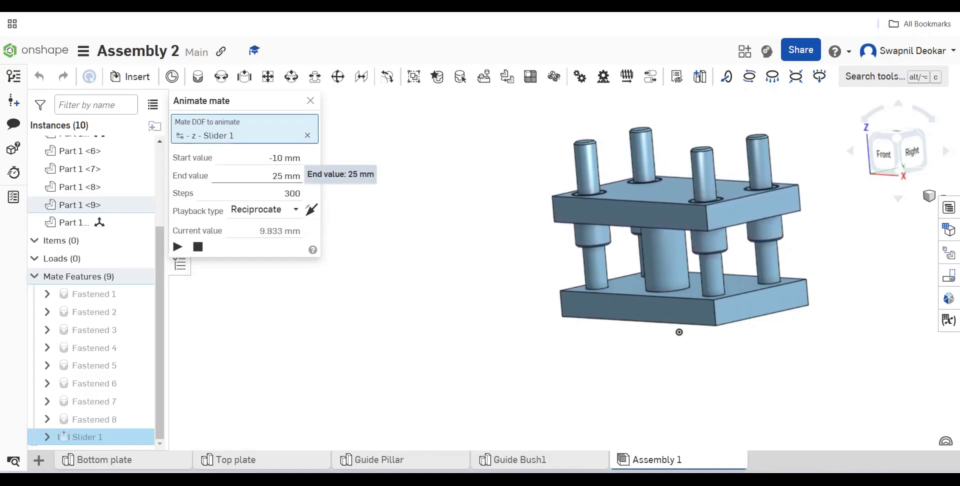
- Set the slider animation's end value to 35 mm and view the moving tool from below and above
{"action": "left_click", "coordinate": [286, 175]}
{"action": "type", "text": "35"}
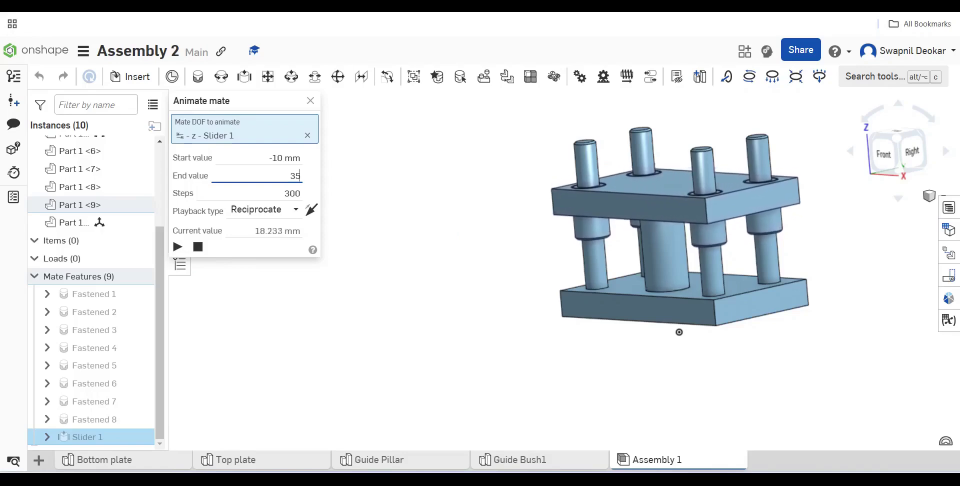
{"action": "right_click_drag", "start_coordinate": [679, 332], "coordinate": [675, 357]}
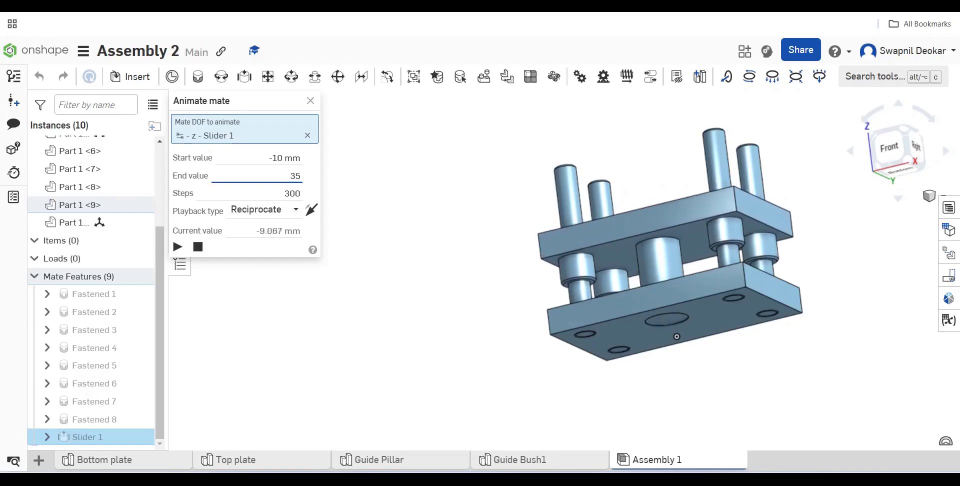
{"action": "right_click_drag", "start_coordinate": [670, 250], "coordinate": [640, 319]}
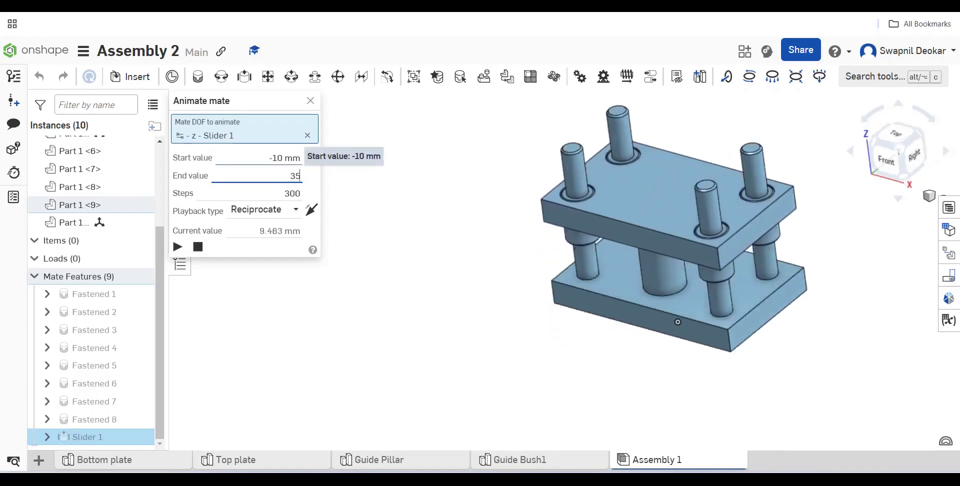
- Set the slider animation's end value to 40 mm and play it
{"action": "left_click", "coordinate": [285, 158]}
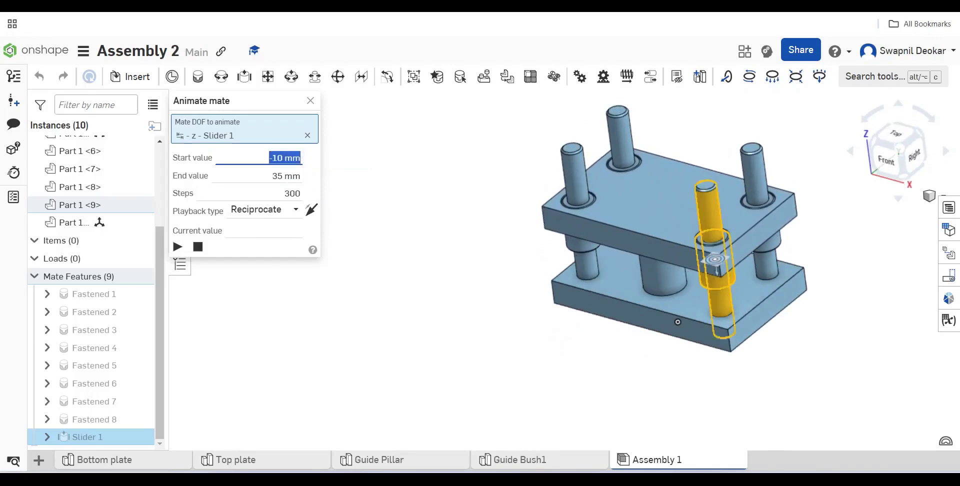
{"action": "key", "text": "Tab"}
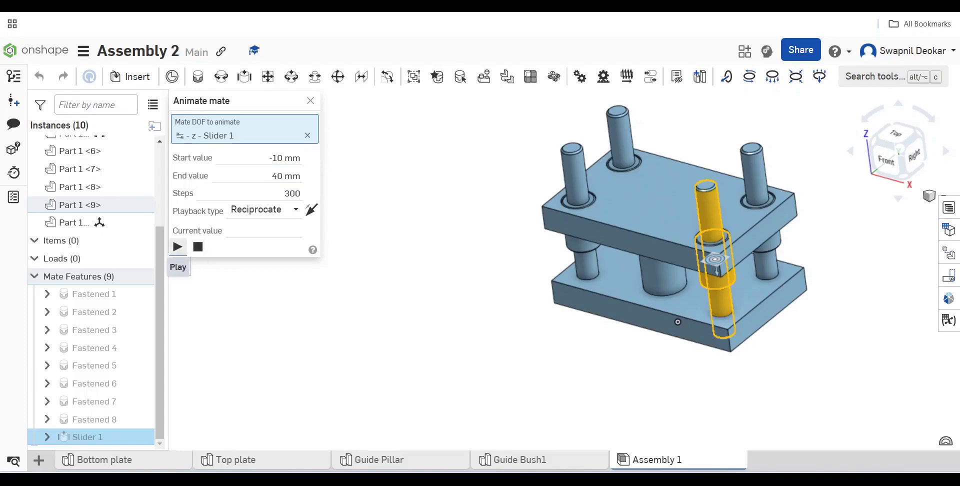
{"action": "left_click", "coordinate": [178, 246]}
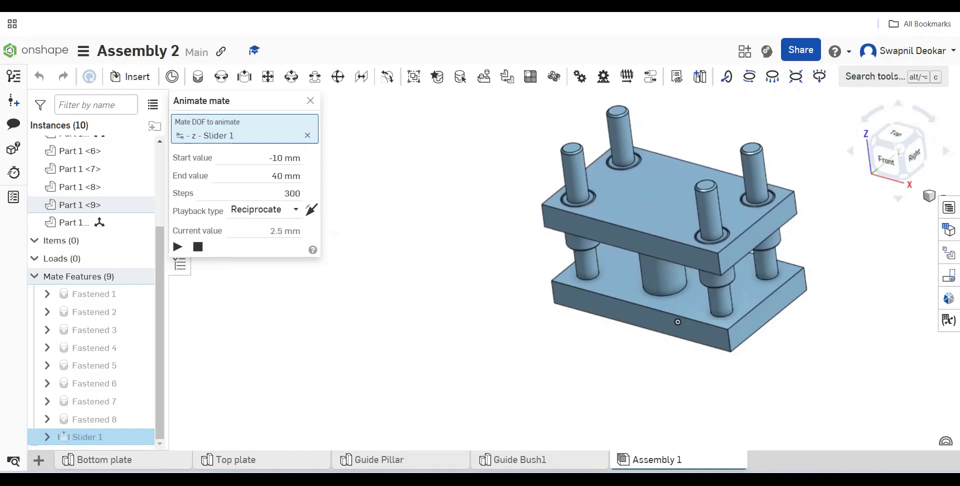
- Set the slider animation's end value to 45 mm, play it and view the moving tool from above
{"action": "right_click_drag", "start_coordinate": [677, 321], "coordinate": [720, 305]}
{"action": "right_click_drag", "start_coordinate": [655, 334], "coordinate": [678, 339]}
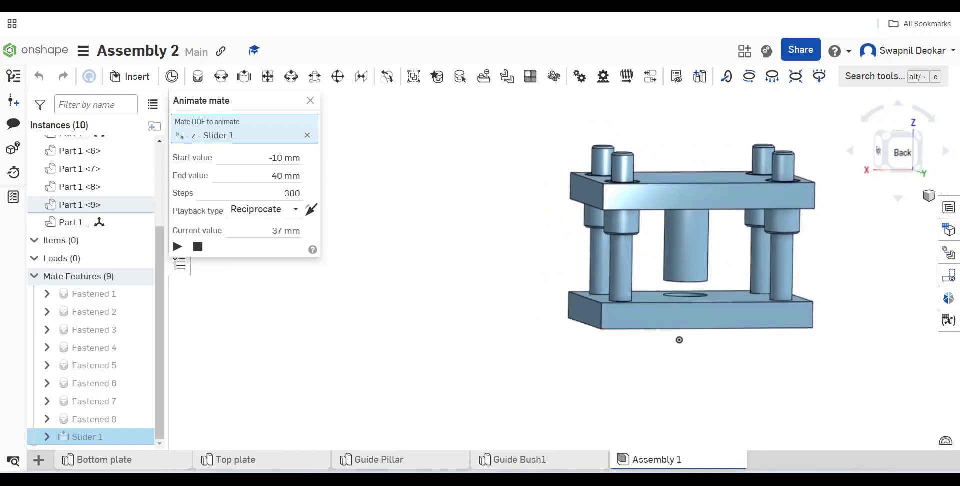
{"action": "left_click", "coordinate": [286, 175]}
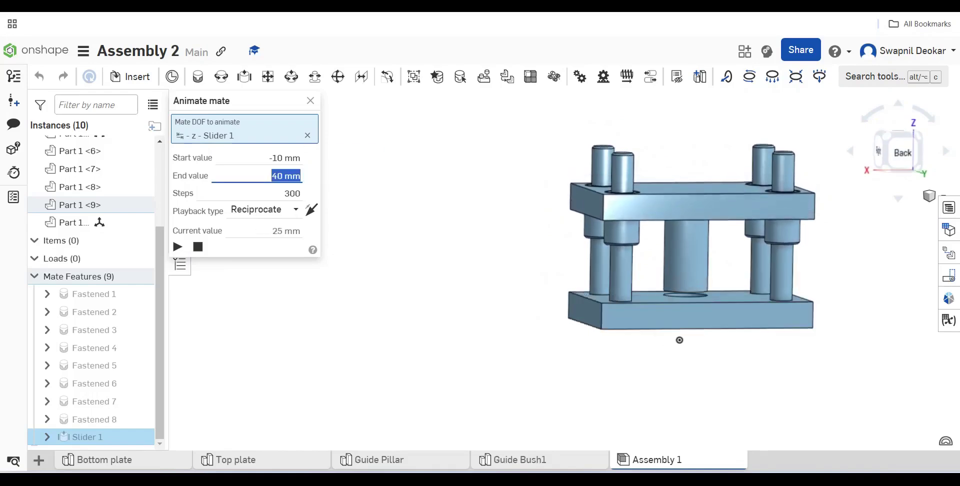
{"action": "type", "text": "45"}
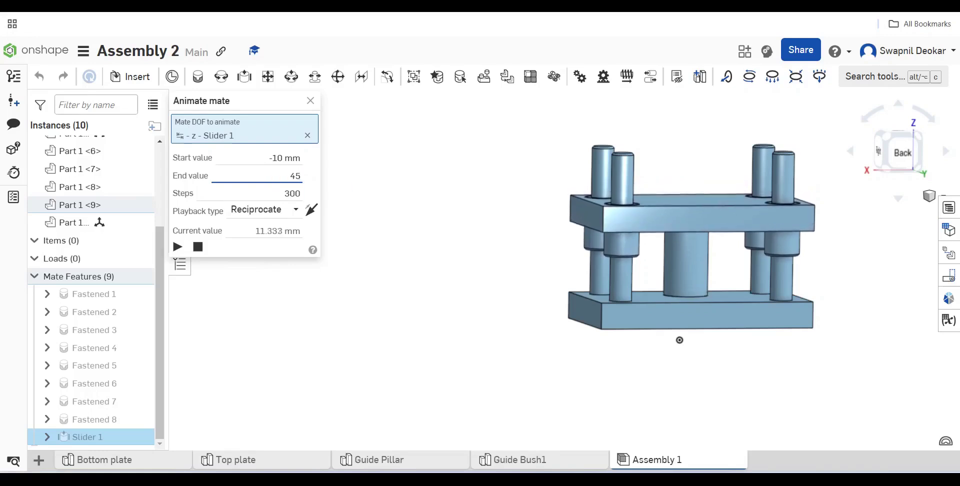
{"action": "key", "text": "Return"}
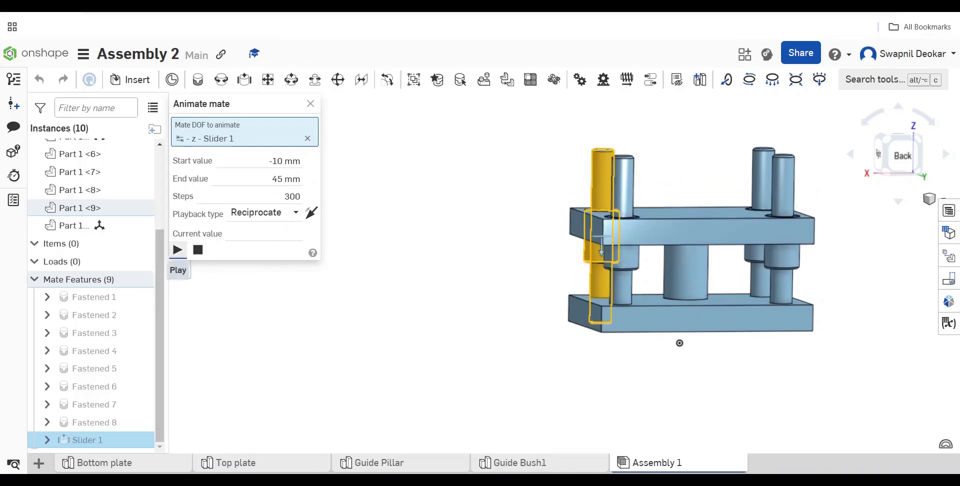
{"action": "left_click", "coordinate": [178, 249]}
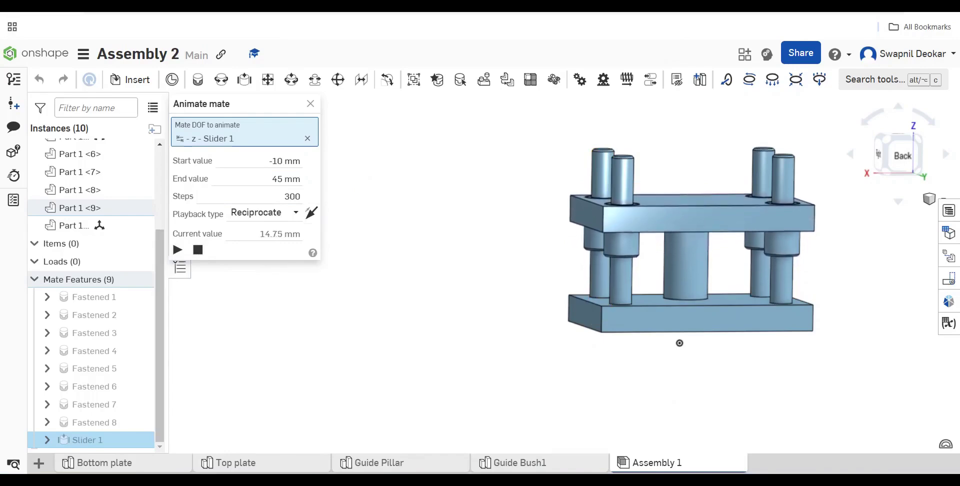
{"action": "right_click_drag", "start_coordinate": [679, 342], "coordinate": [740, 311]}
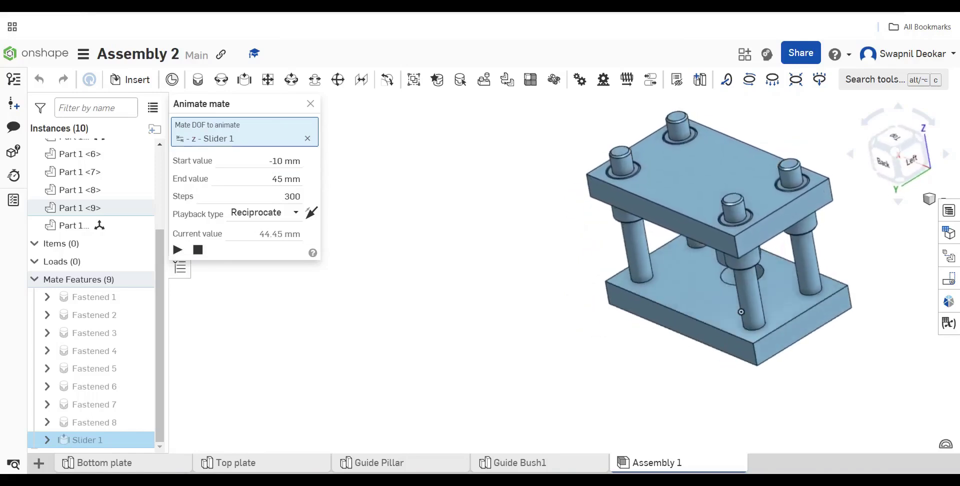